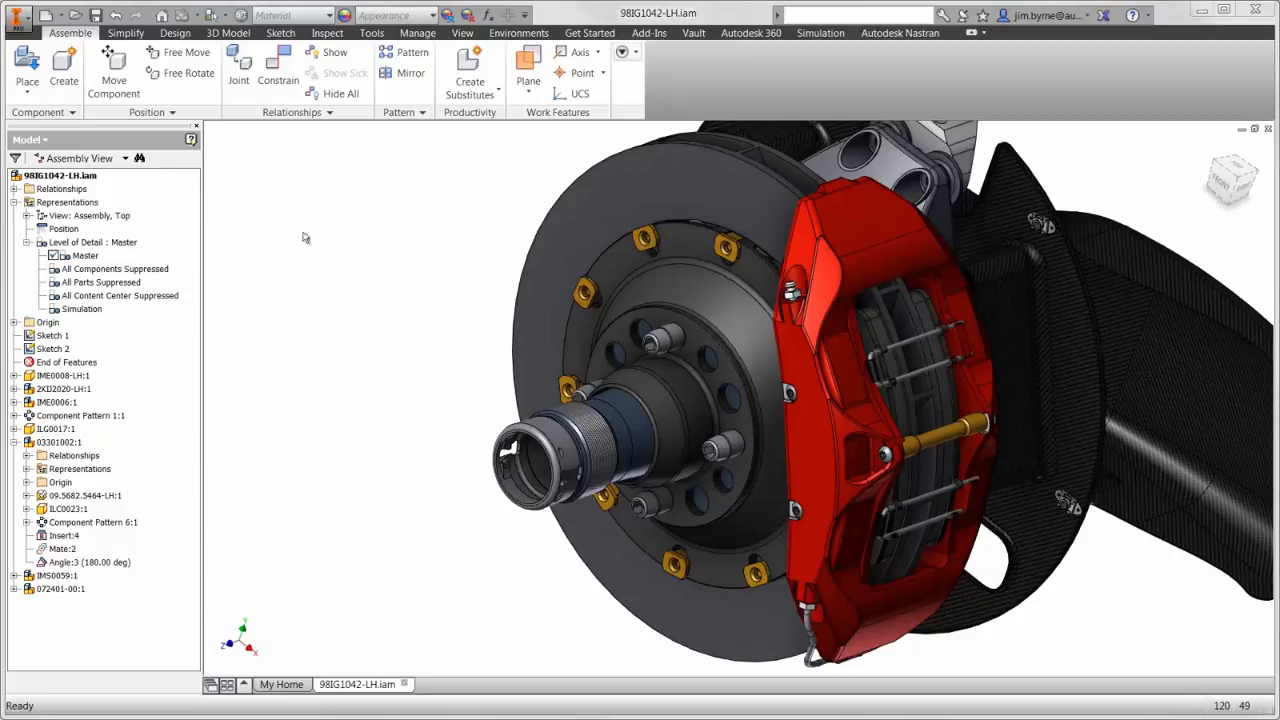
Activate the Simulation level of detail and show the Autodesk Nastran model tree with its Model branch expanded
double_click(82, 309)
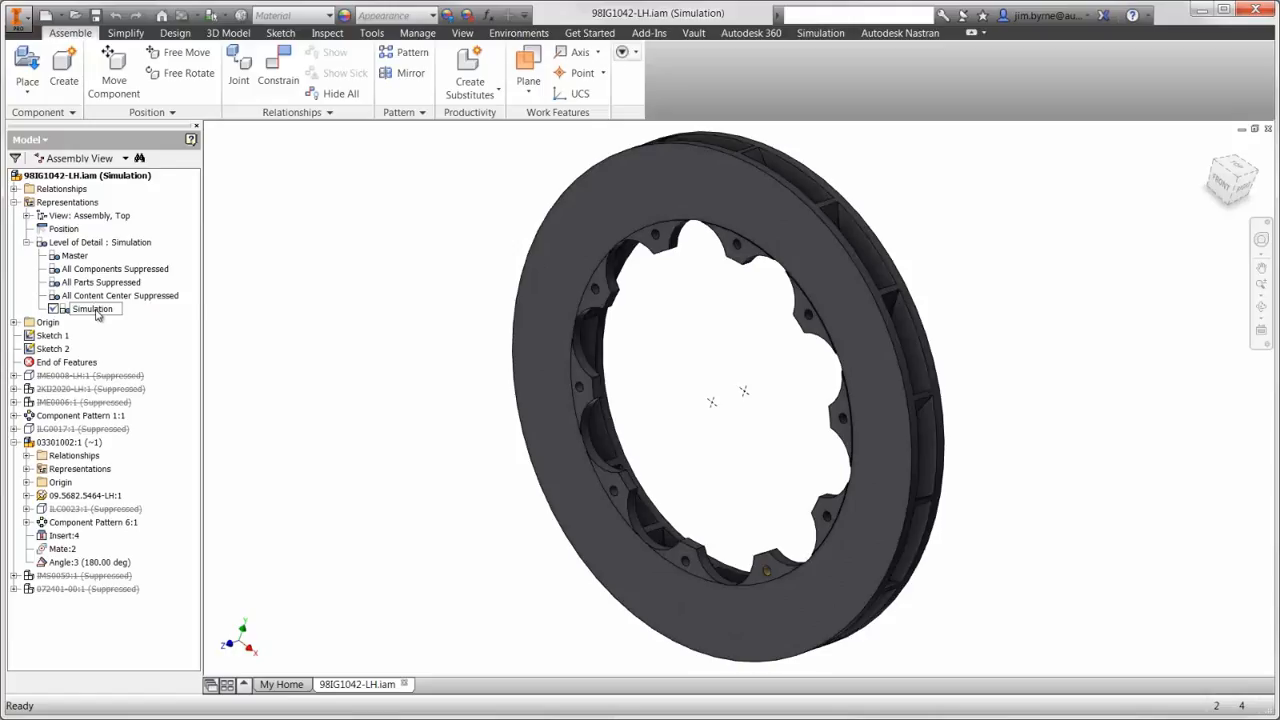
left_click(873, 35)
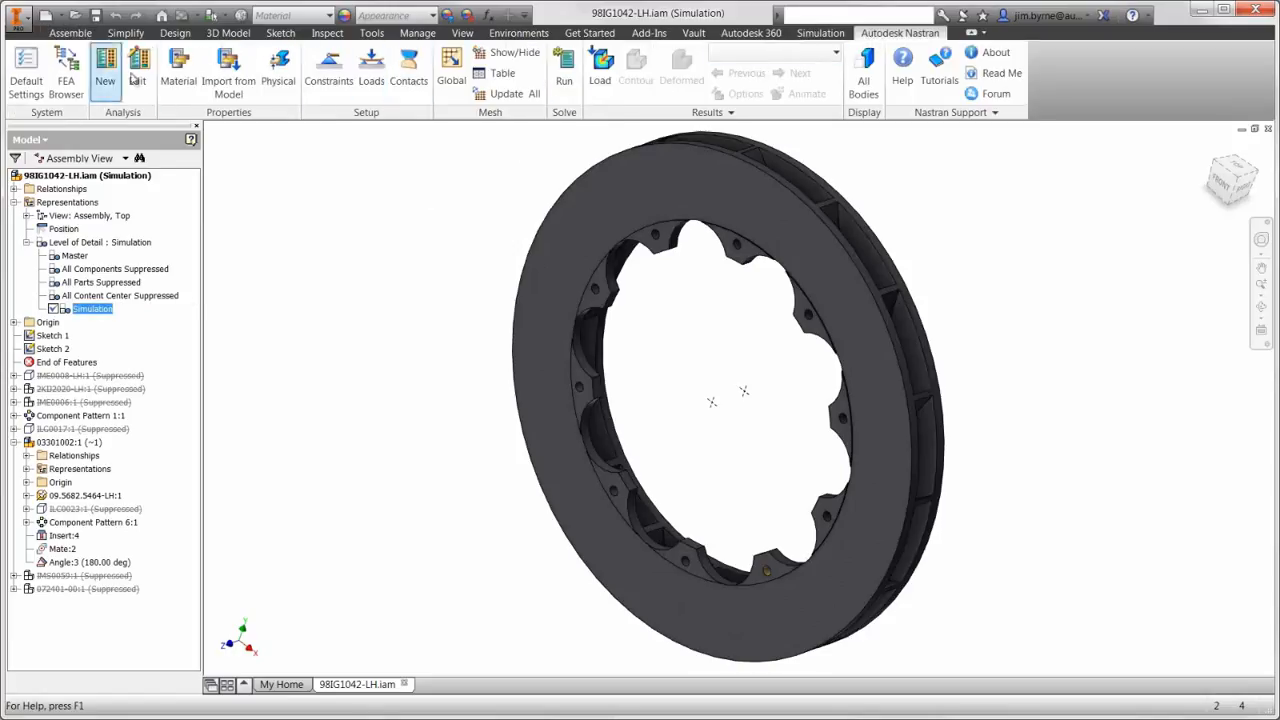
left_click(70, 86)
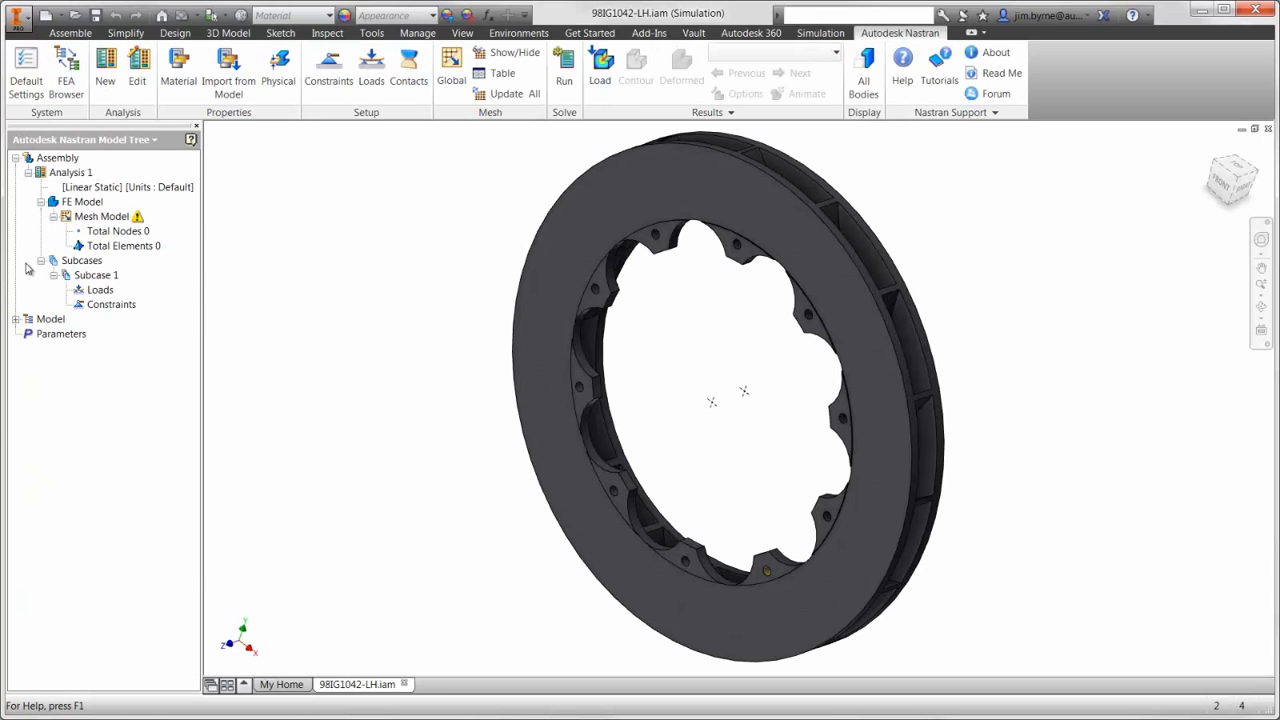
left_click(15, 318)
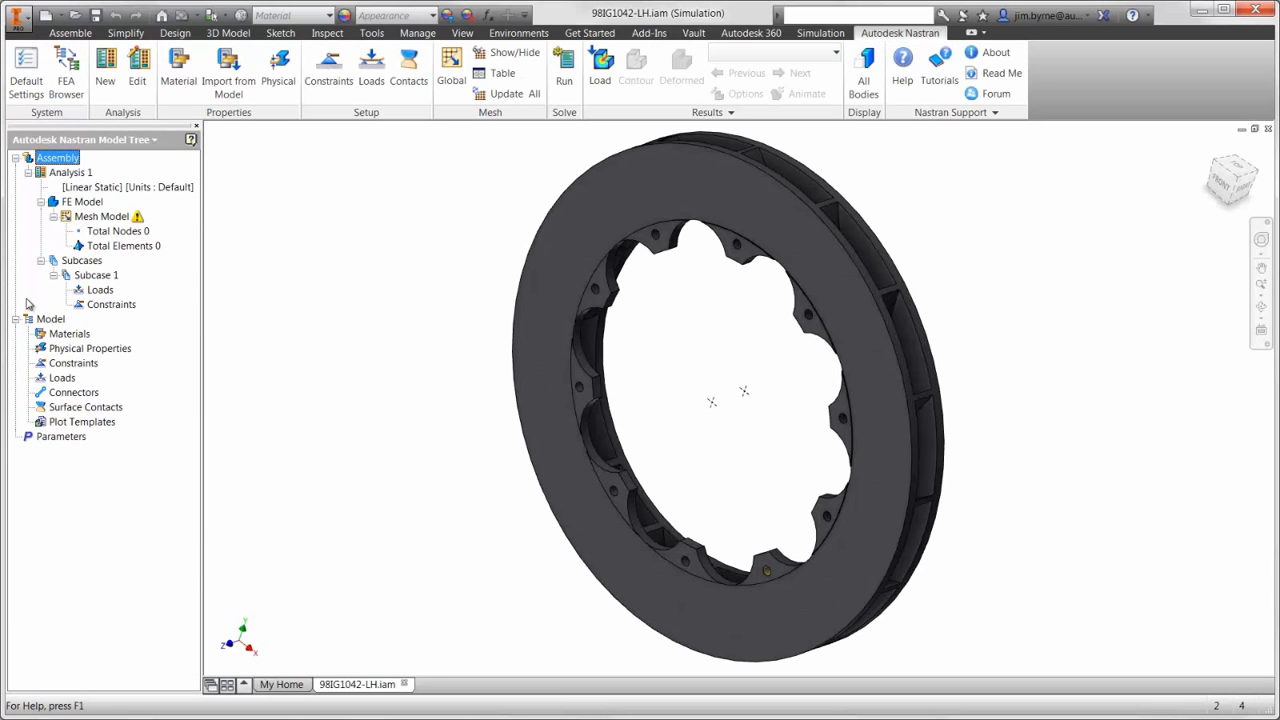
Change the type of Analysis 1 to Linear Steady State Heat Transfer
right_click(68, 171)
left_click(92, 194)
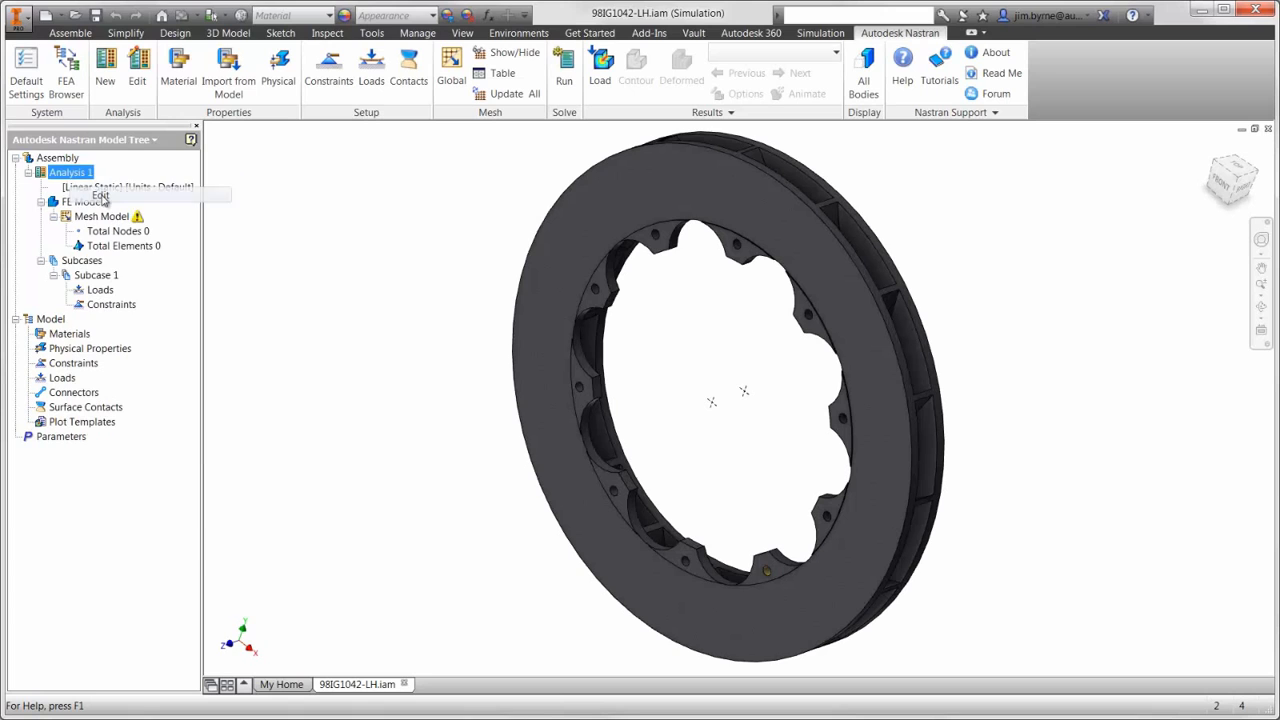
left_click(337, 250)
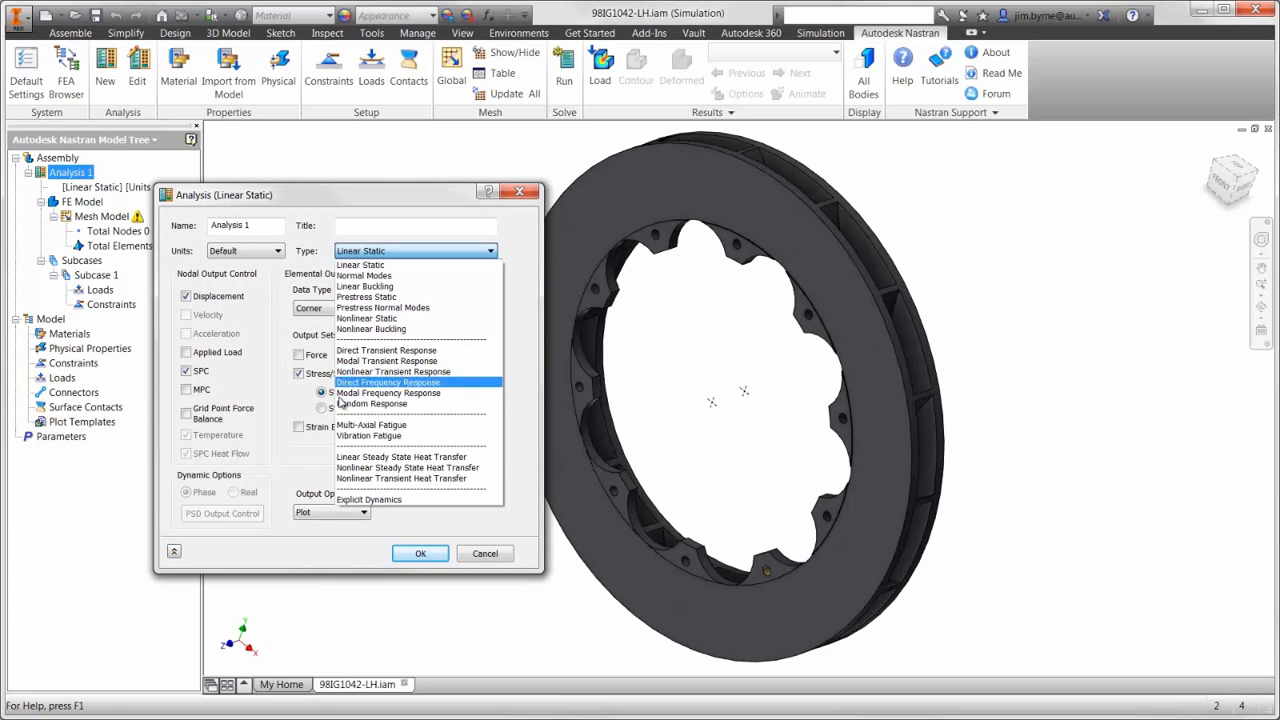
left_click(343, 458)
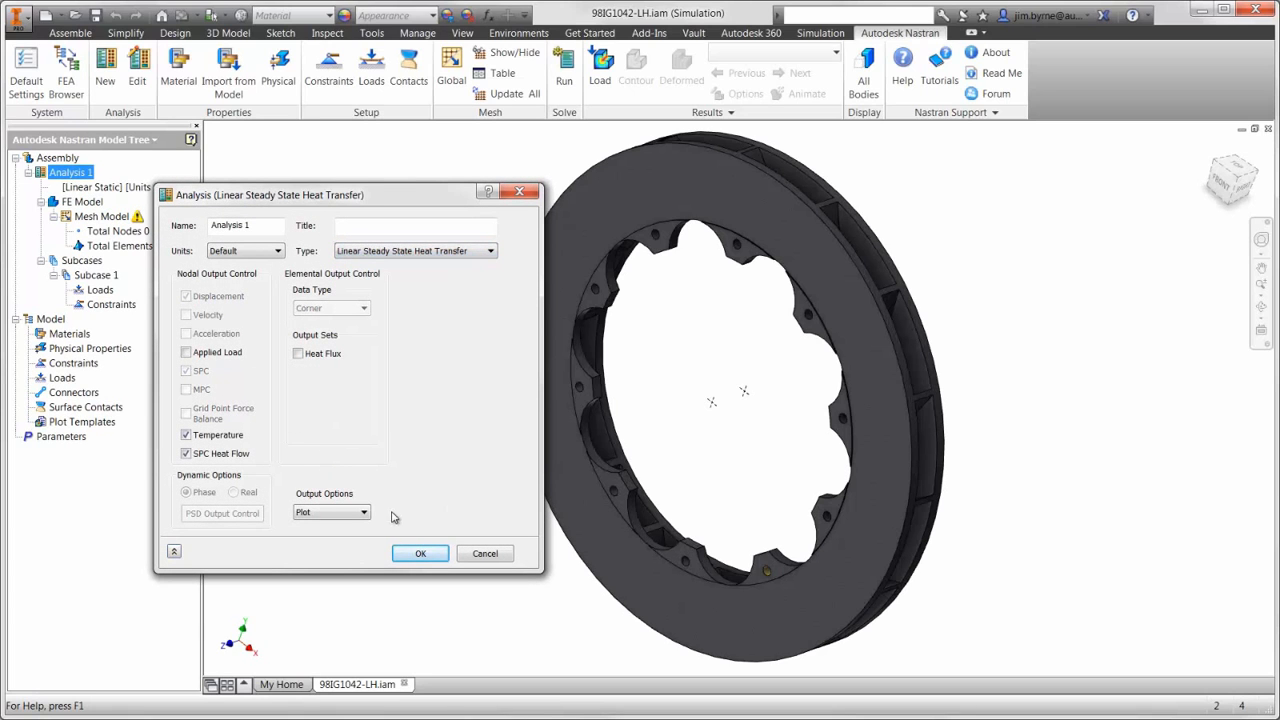
left_click(420, 553)
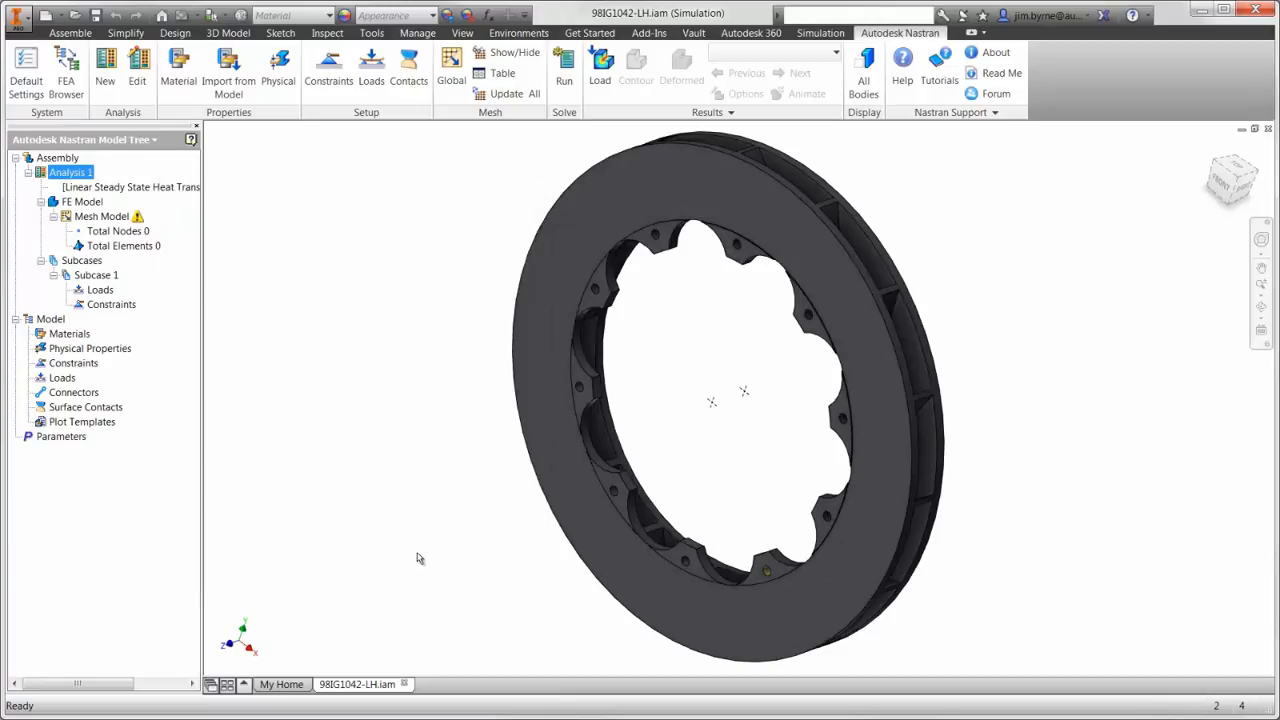
Import the model's material and create a solid-element physical property with Silicon Nitride, associated with the brake disc
left_click(228, 88)
left_click(279, 78)
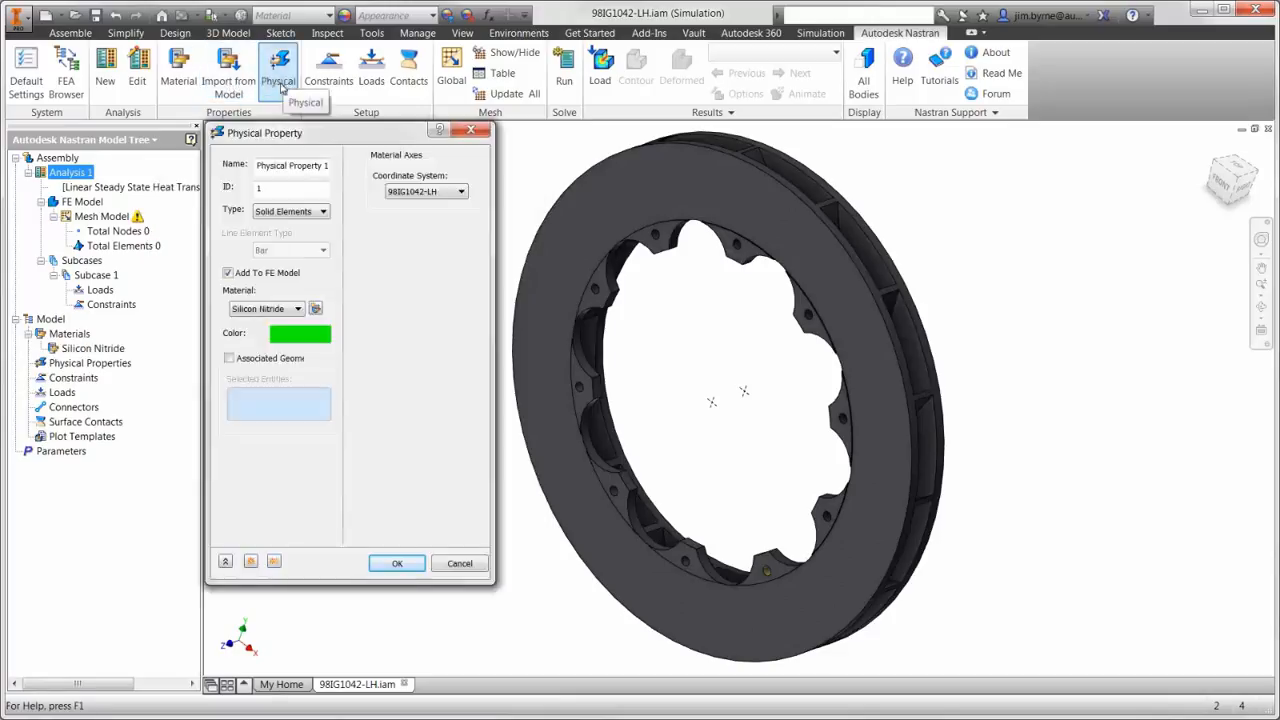
left_click(231, 359)
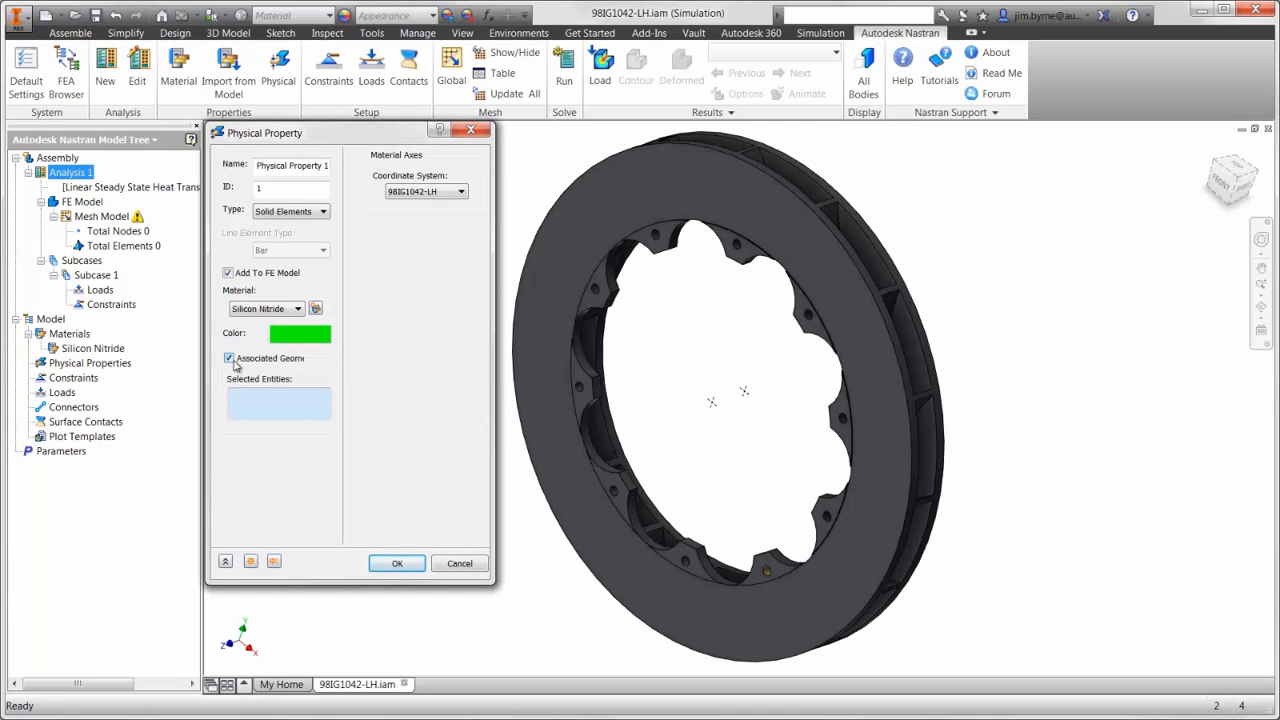
left_click(546, 386)
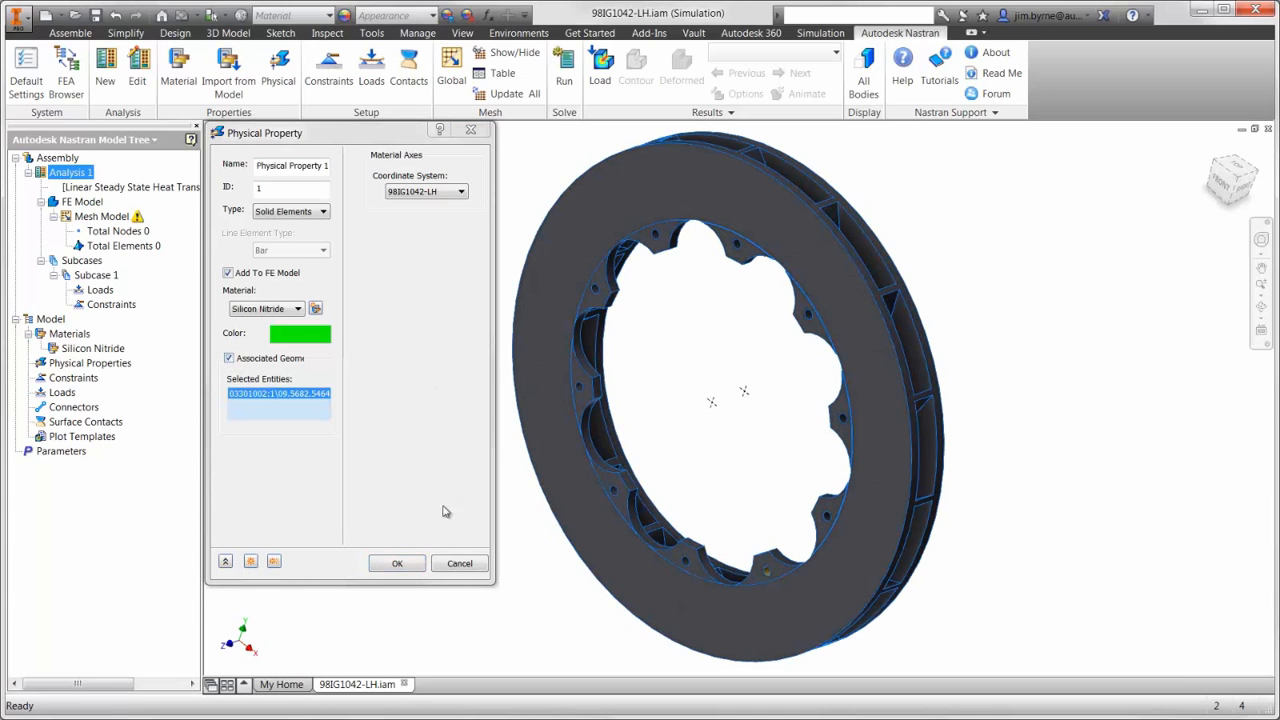
left_click(397, 564)
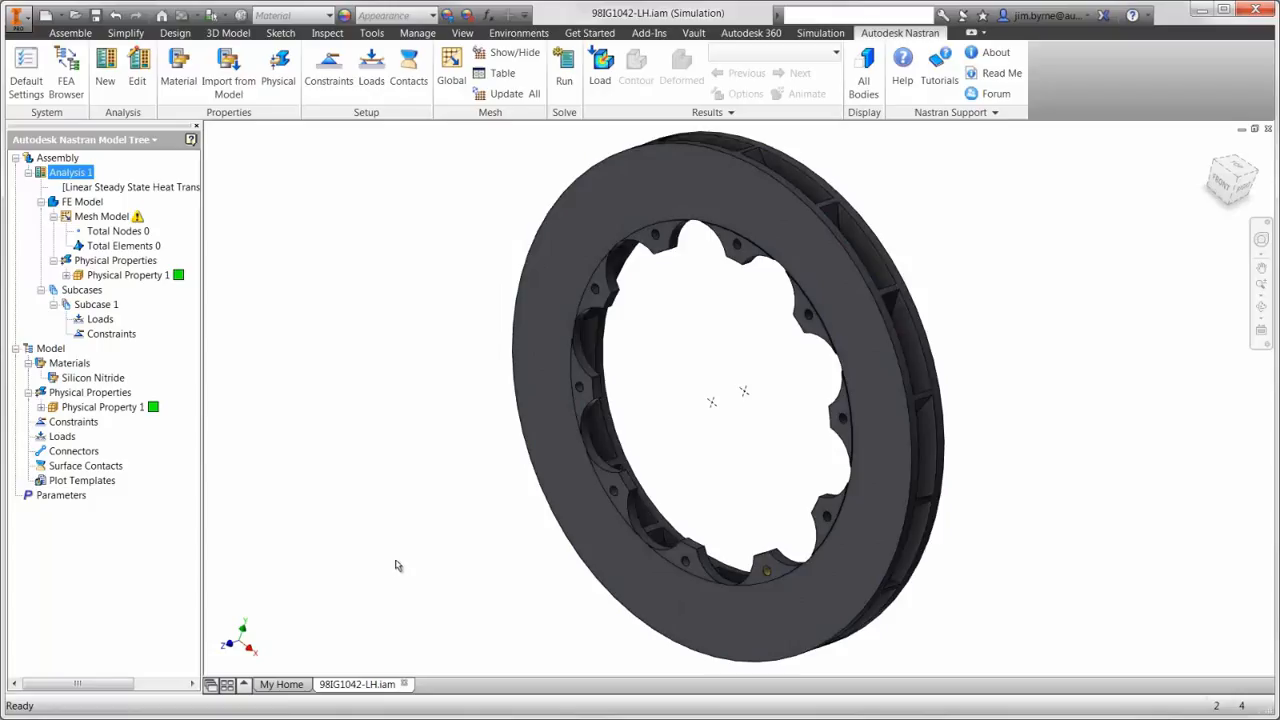
Mesh the brake disc with a global element size of 5 mm
left_click(451, 70)
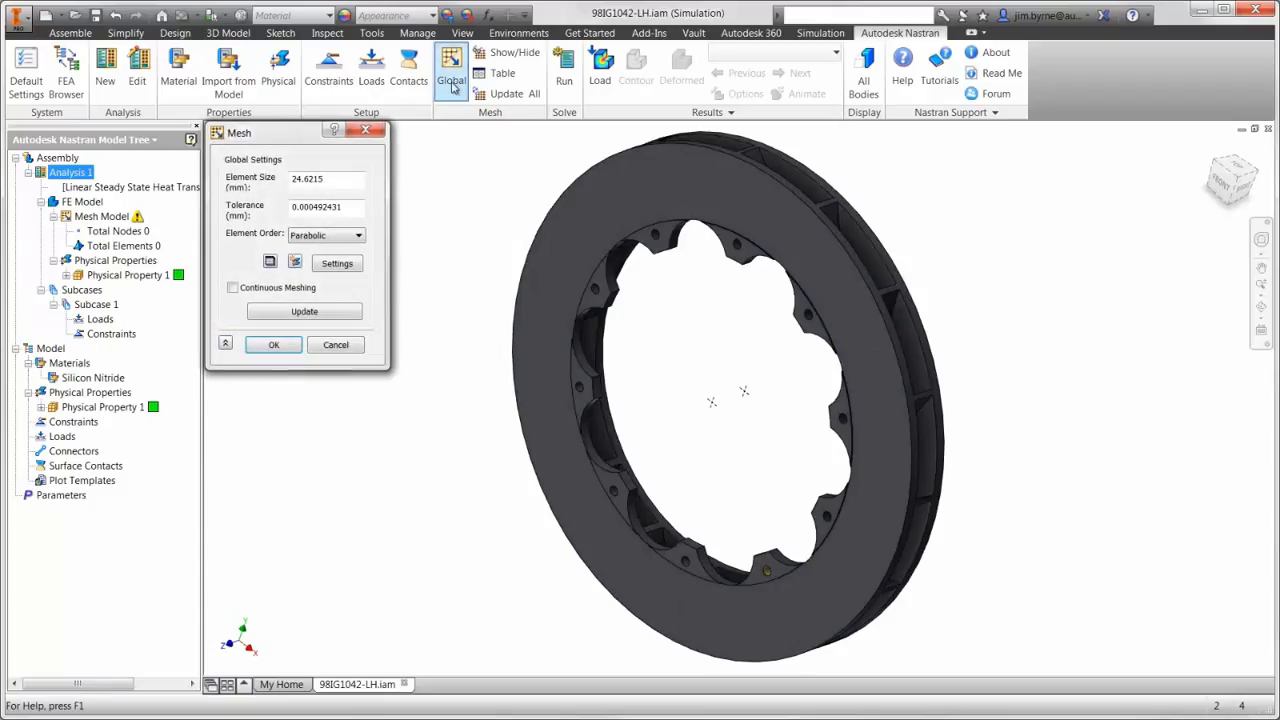
left_click_drag(339, 178, 270, 195)
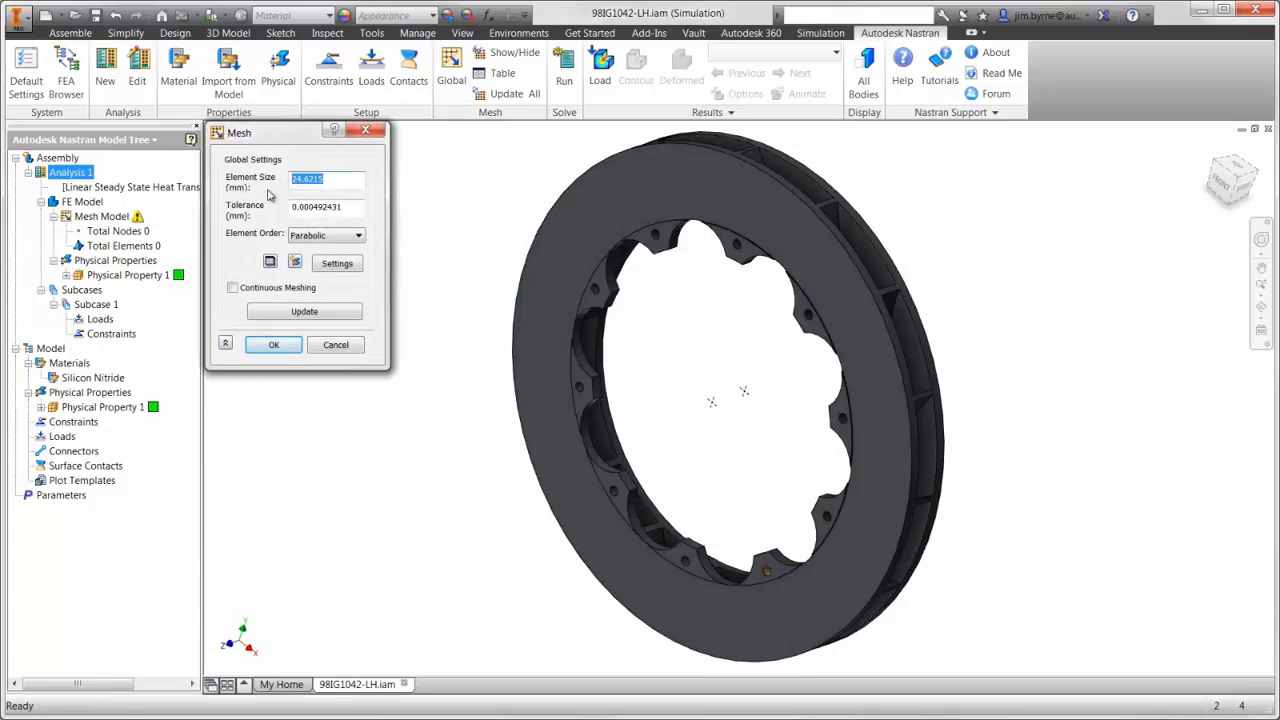
type("5")
left_click(272, 344)
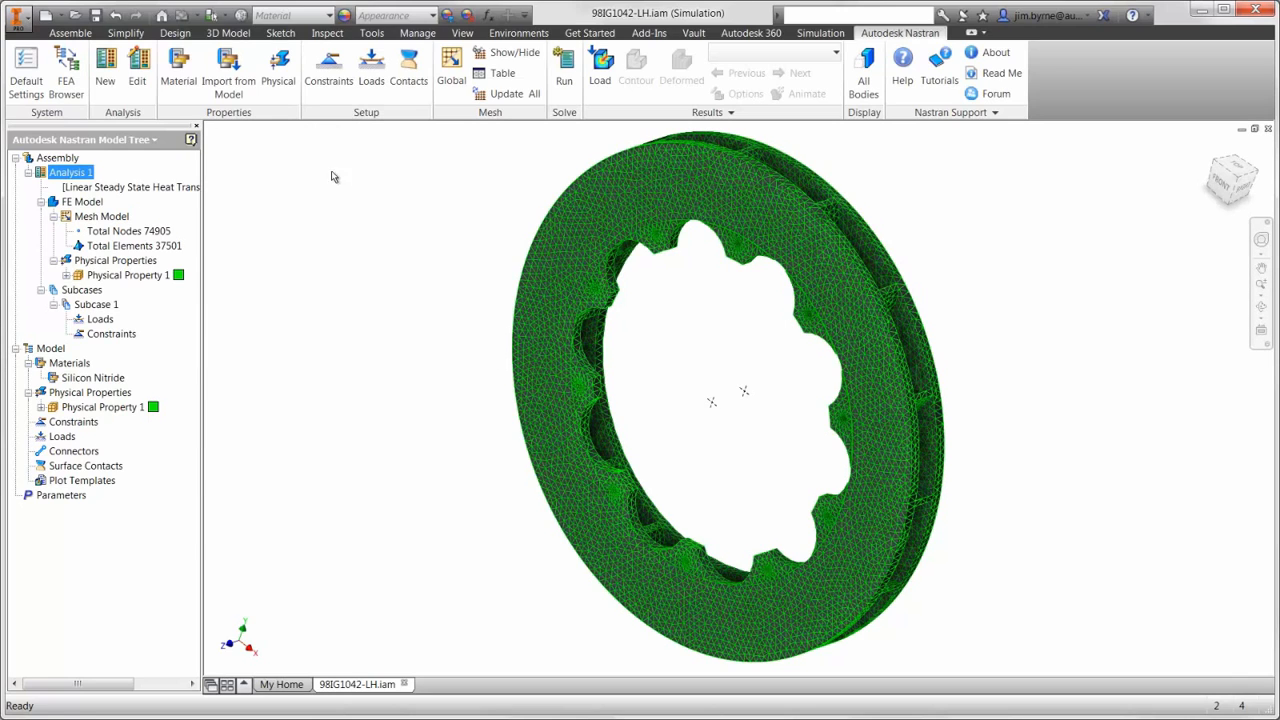
Start a Convection load on all brake disc faces except the two large flat friction faces
left_click(372, 86)
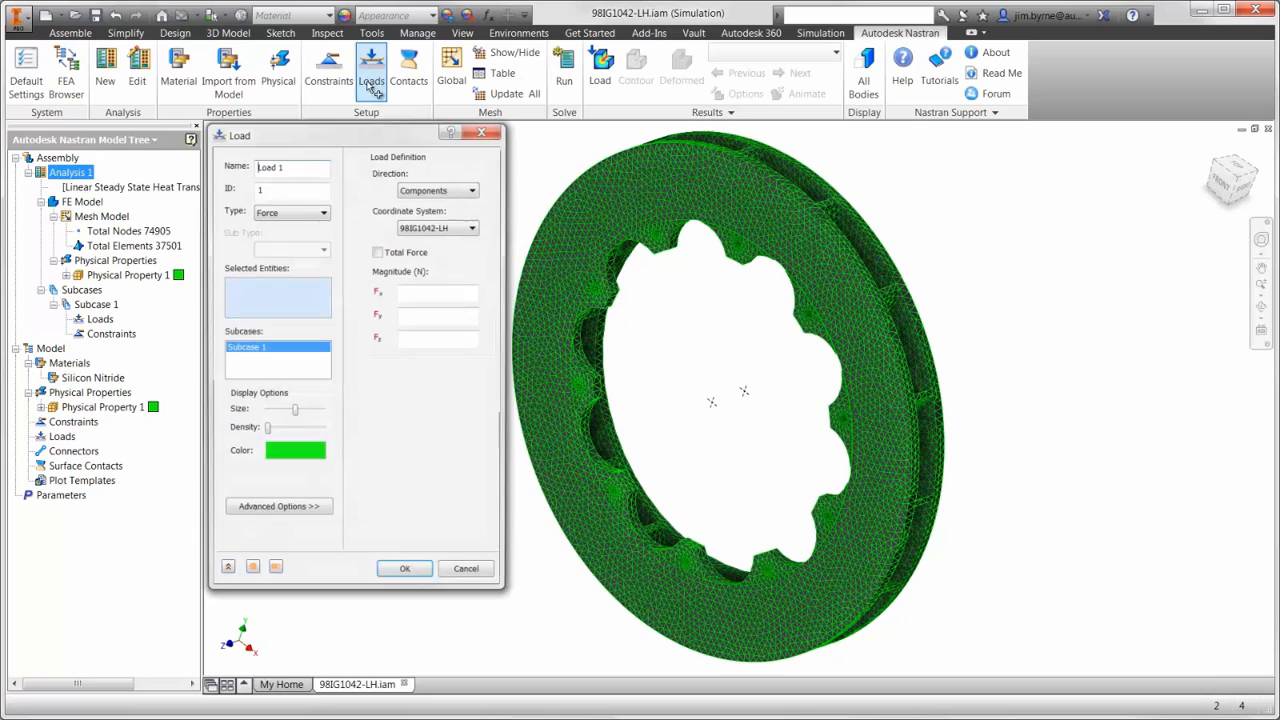
left_click(320, 212)
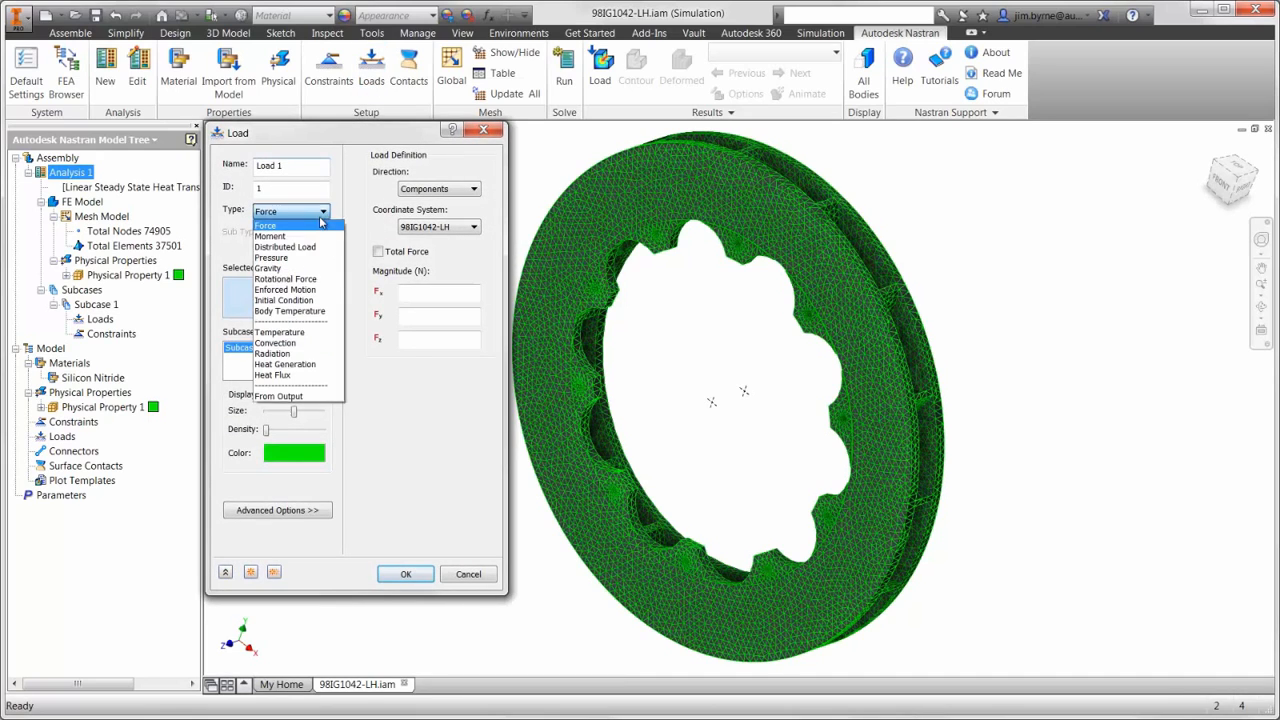
left_click(275, 343)
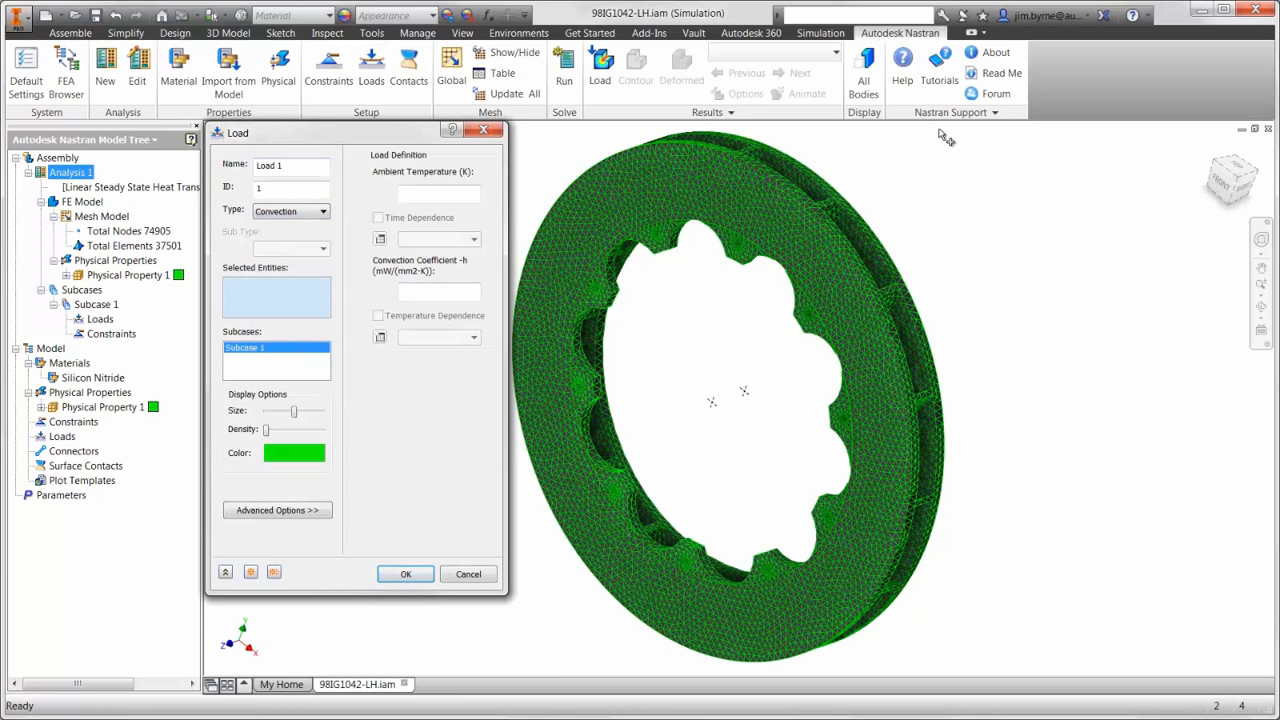
left_click_drag(941, 131, 483, 684)
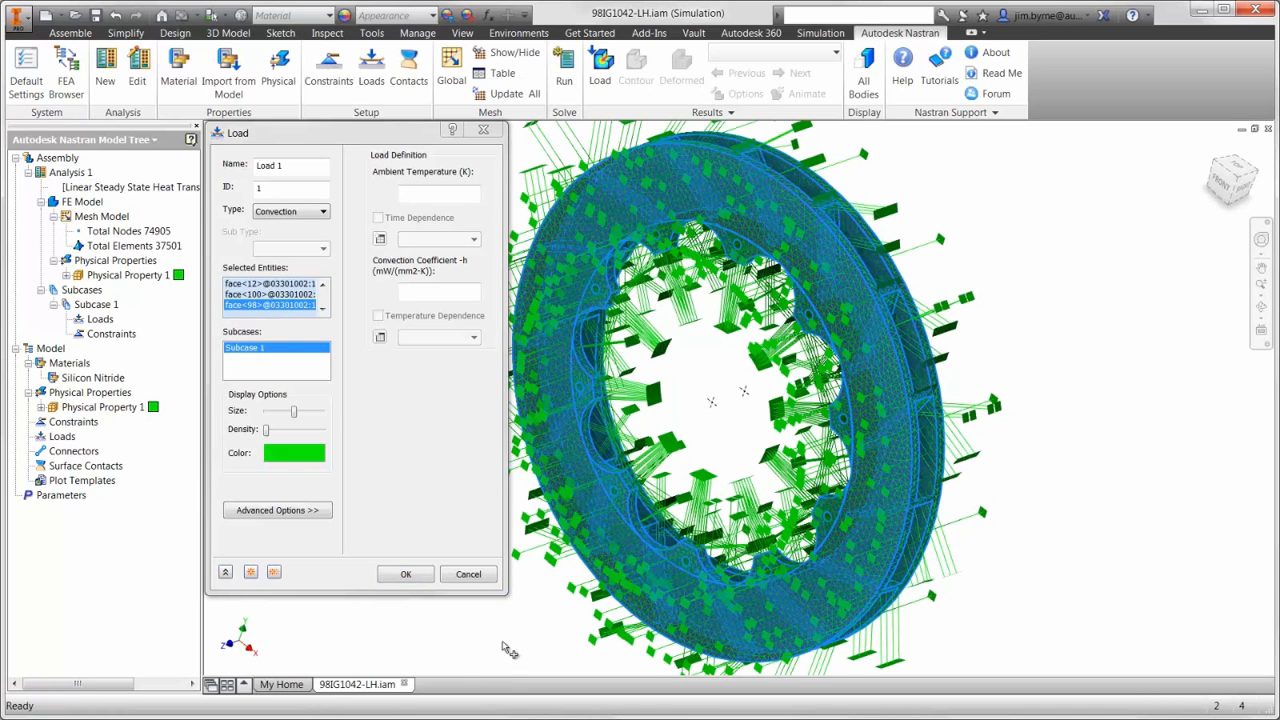
left_click(616, 562)
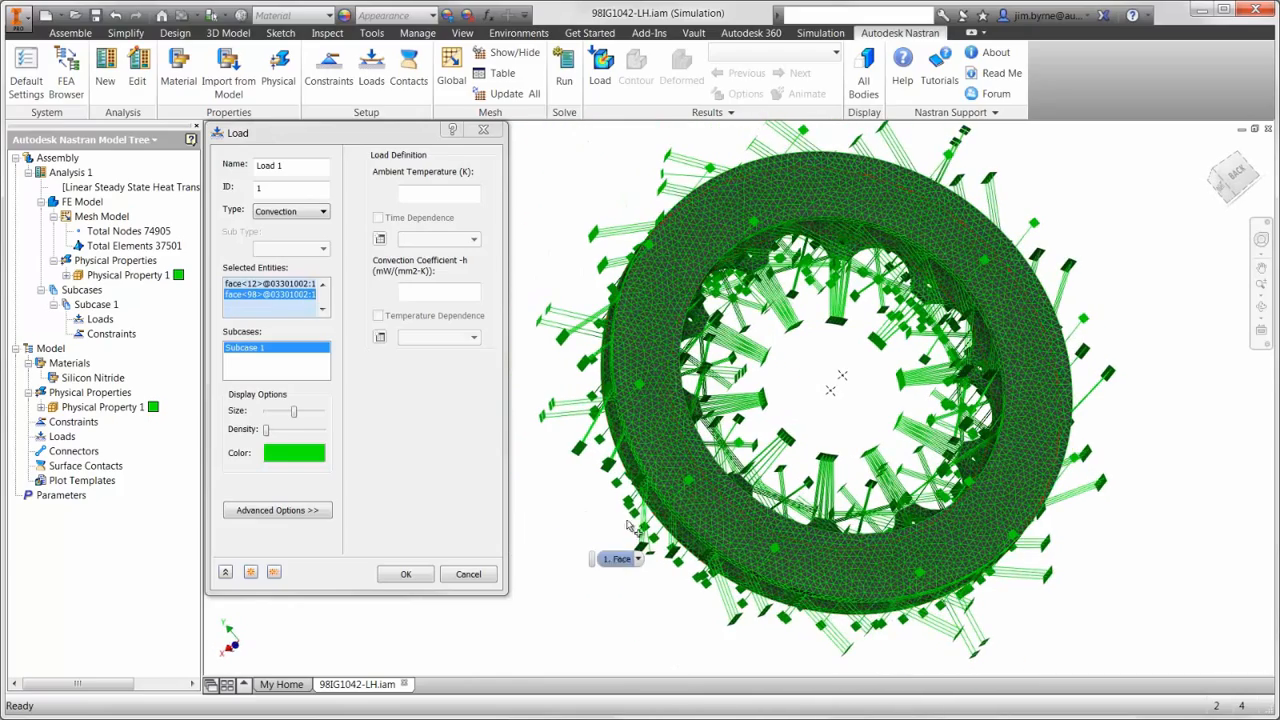
left_click(701, 491)
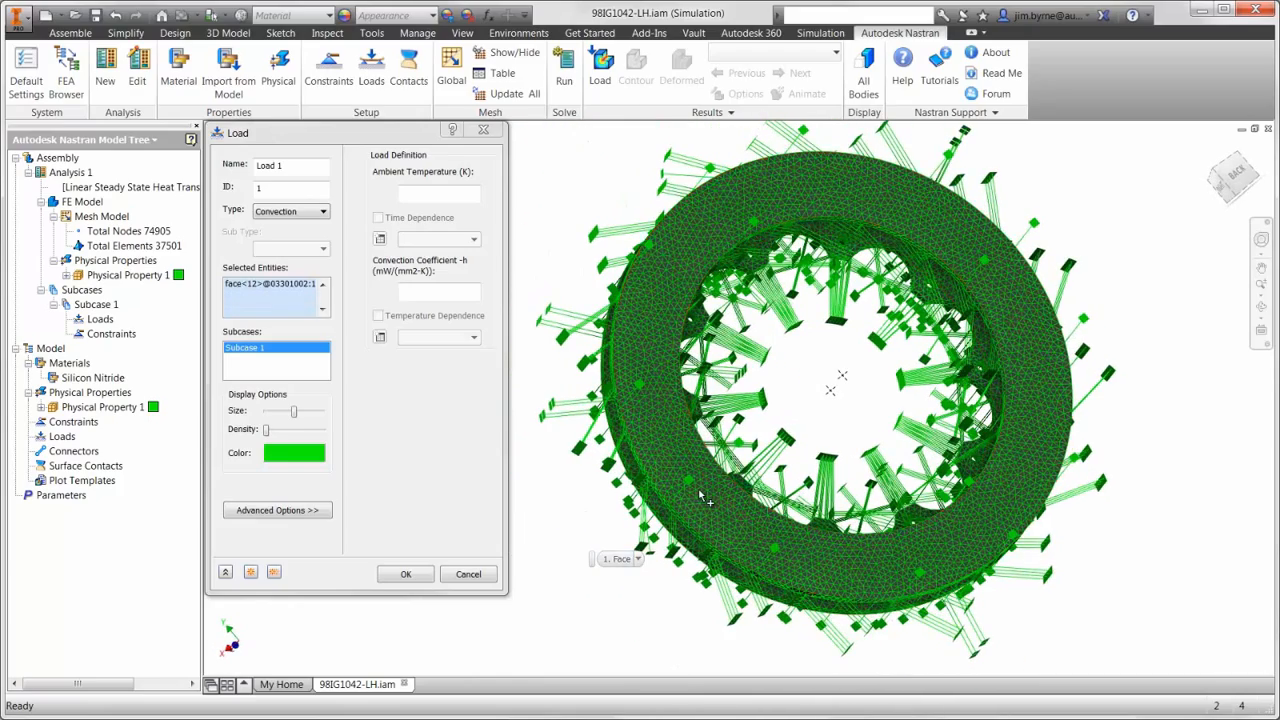
Set the convection load's ambient temperature to 293 K and its convection coefficient to 0.5458 mW/(mm2·K), and create it
left_click(447, 196)
type("293")
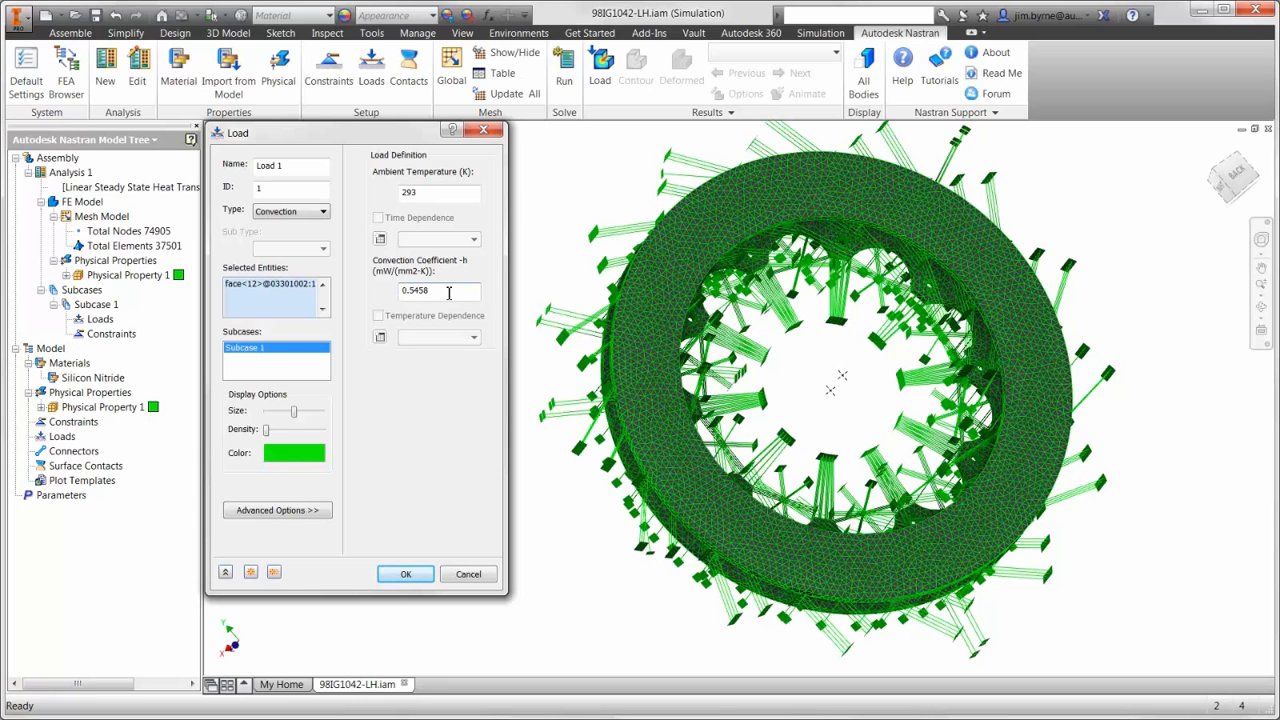
left_click(403, 573)
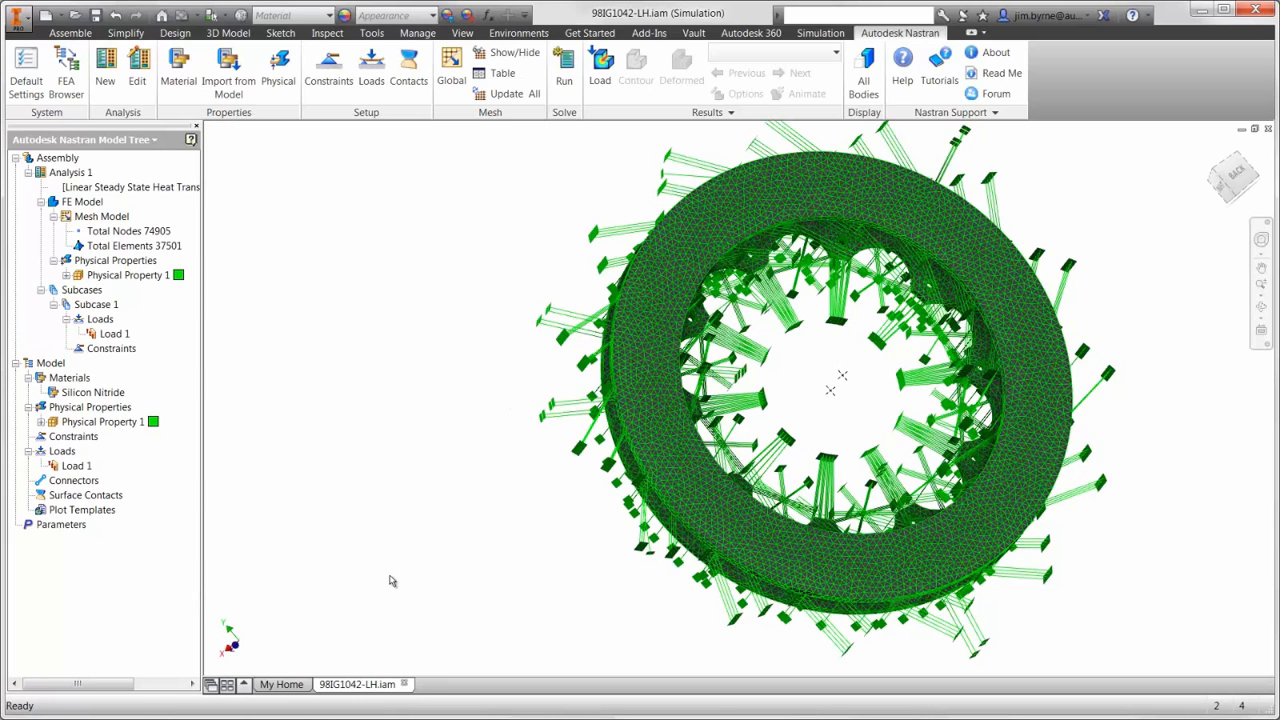
Add a Heat Flux load of 150 mW/mm2 on the front and back flat friction faces of the disc
left_click(371, 70)
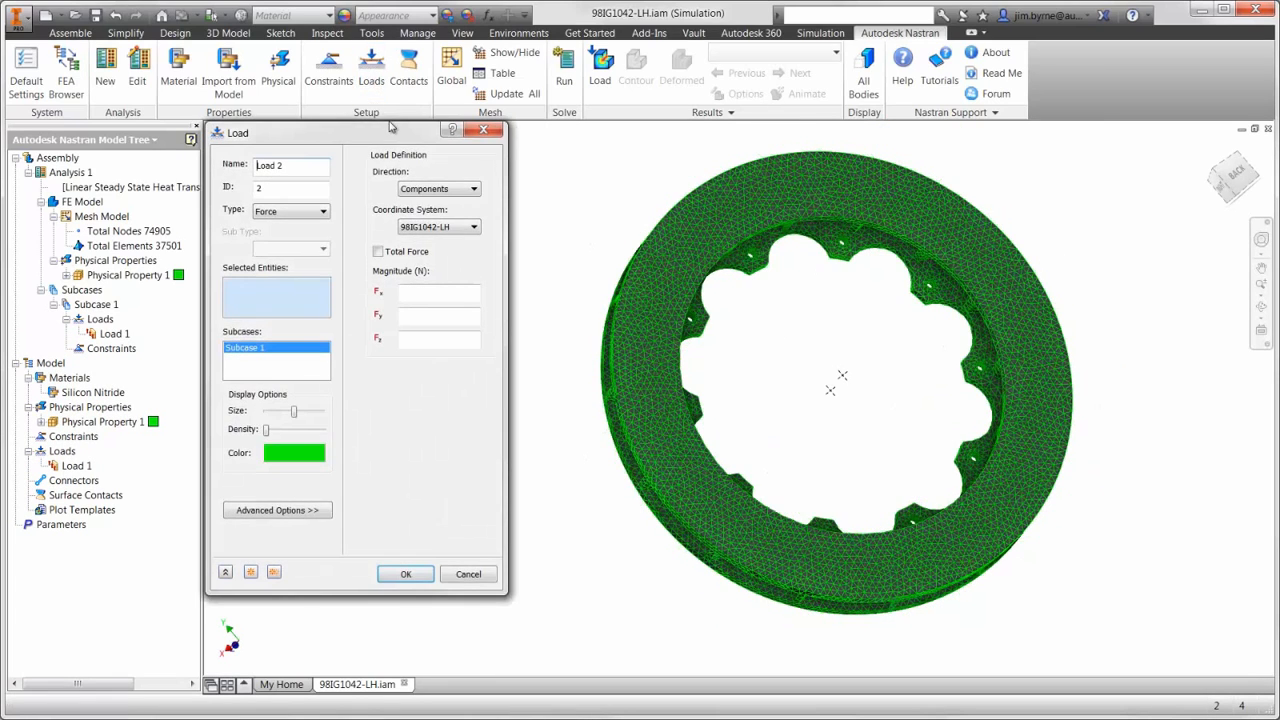
left_click(300, 211)
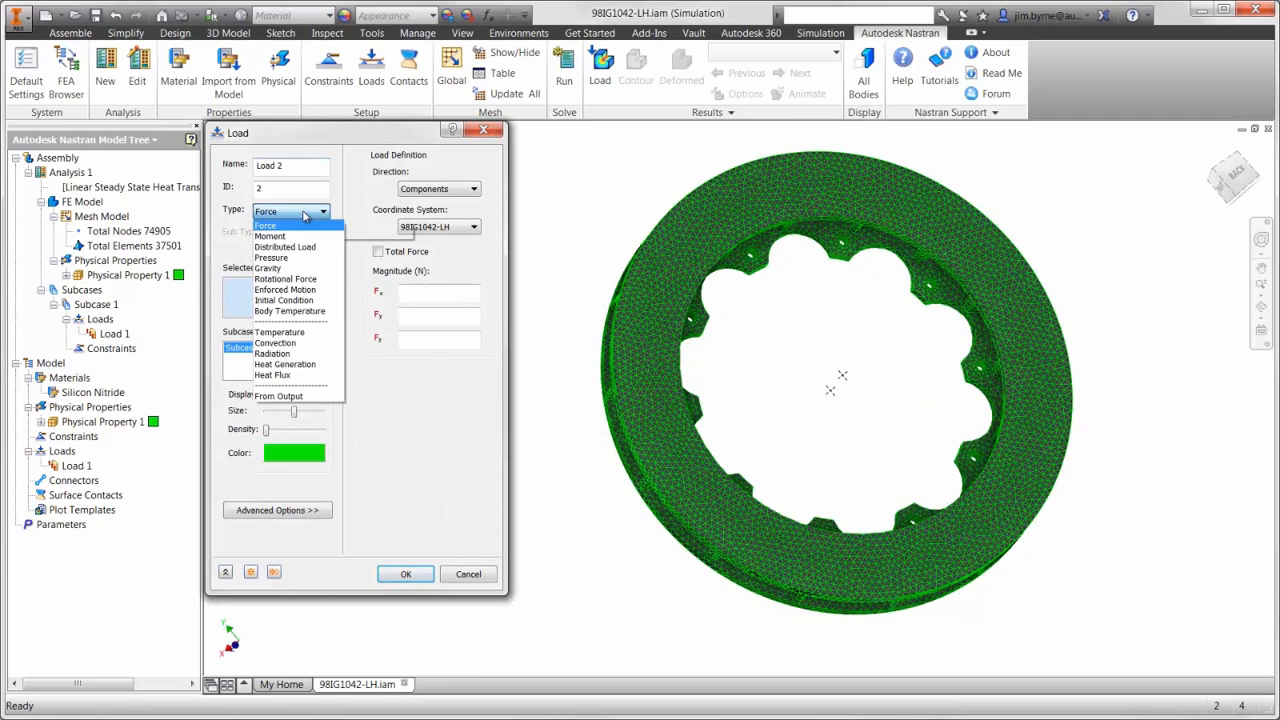
left_click(275, 363)
left_click(422, 191)
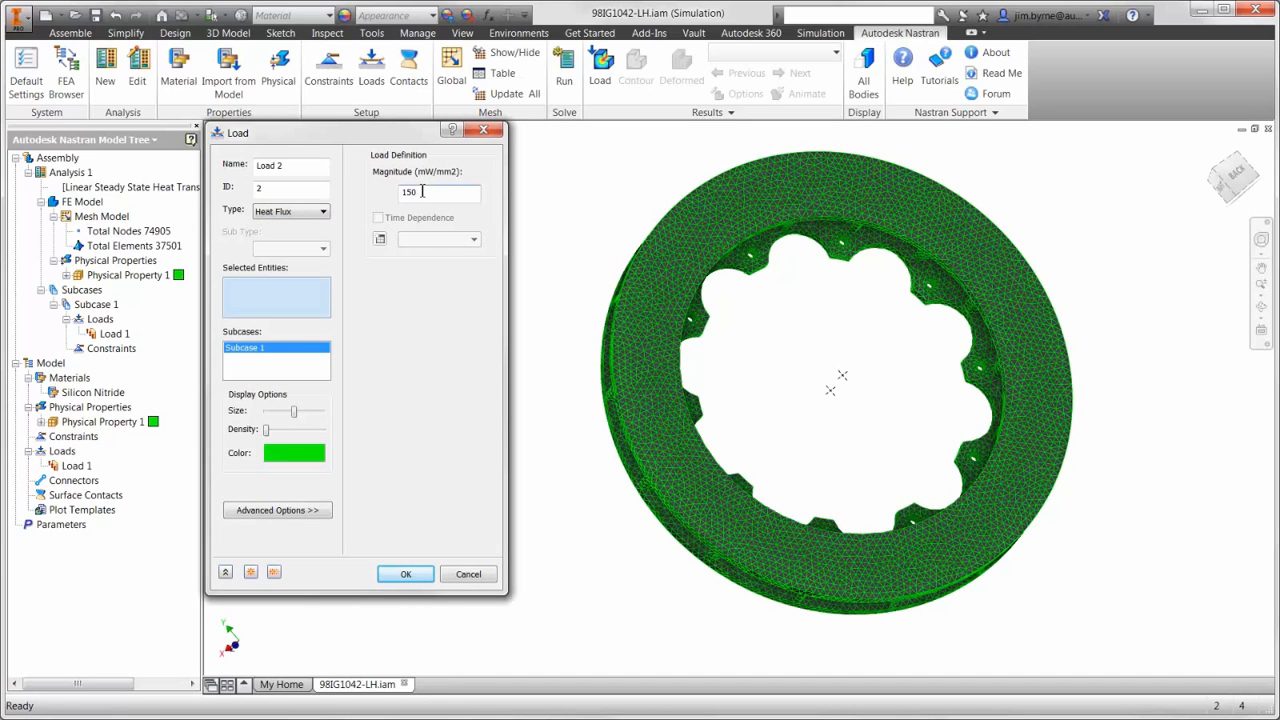
left_click(645, 328)
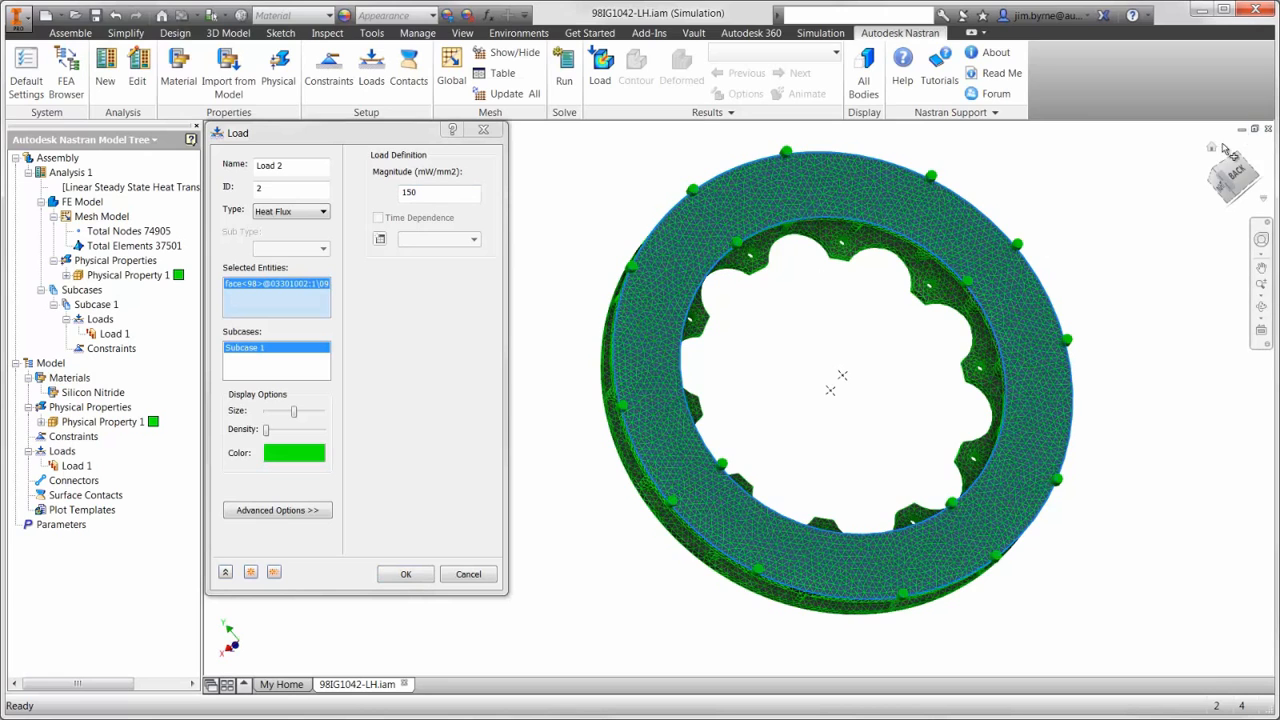
left_click(1226, 150)
left_click(829, 272)
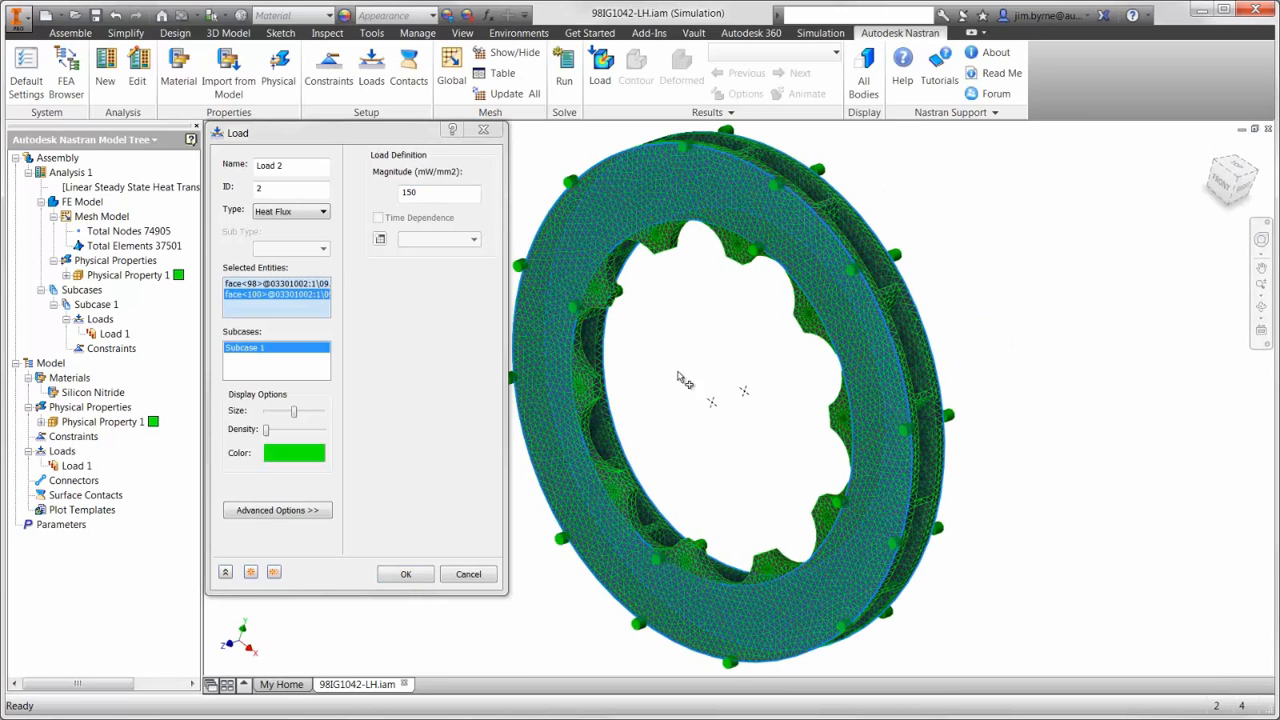
left_click(400, 574)
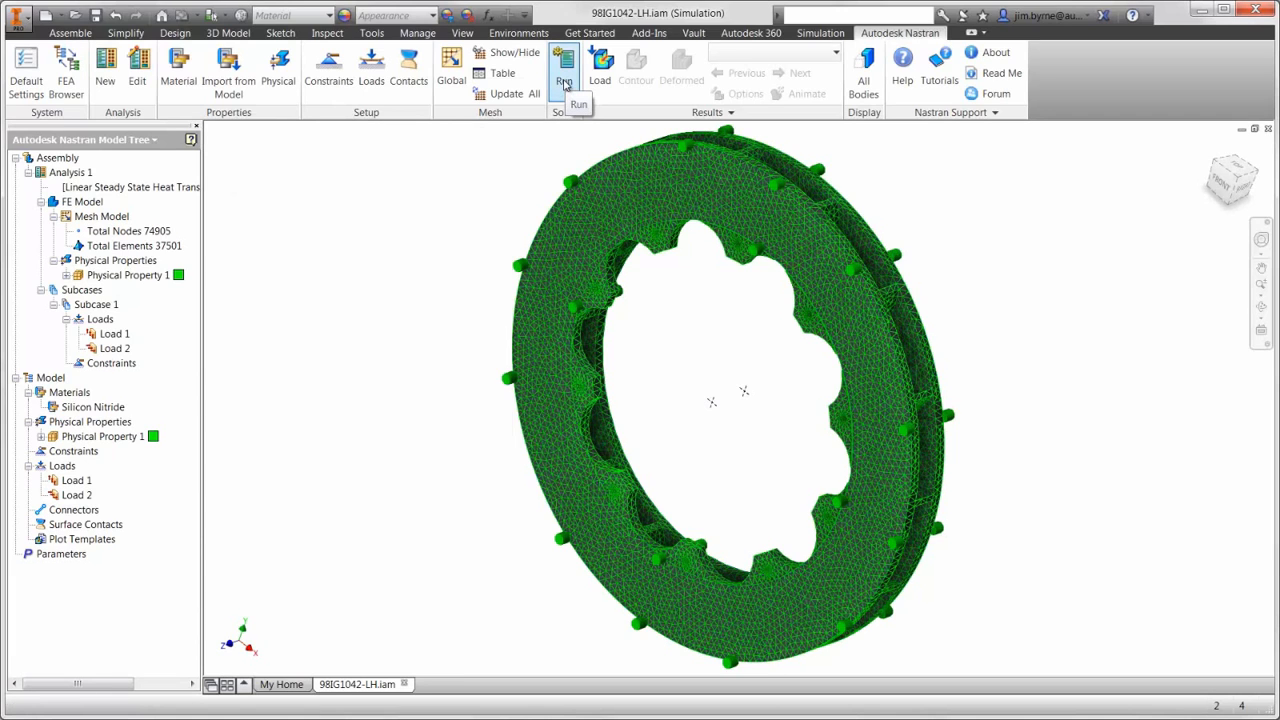
Run the analysis and display the Temperature contour plot with all visibility options hidden
left_click(565, 82)
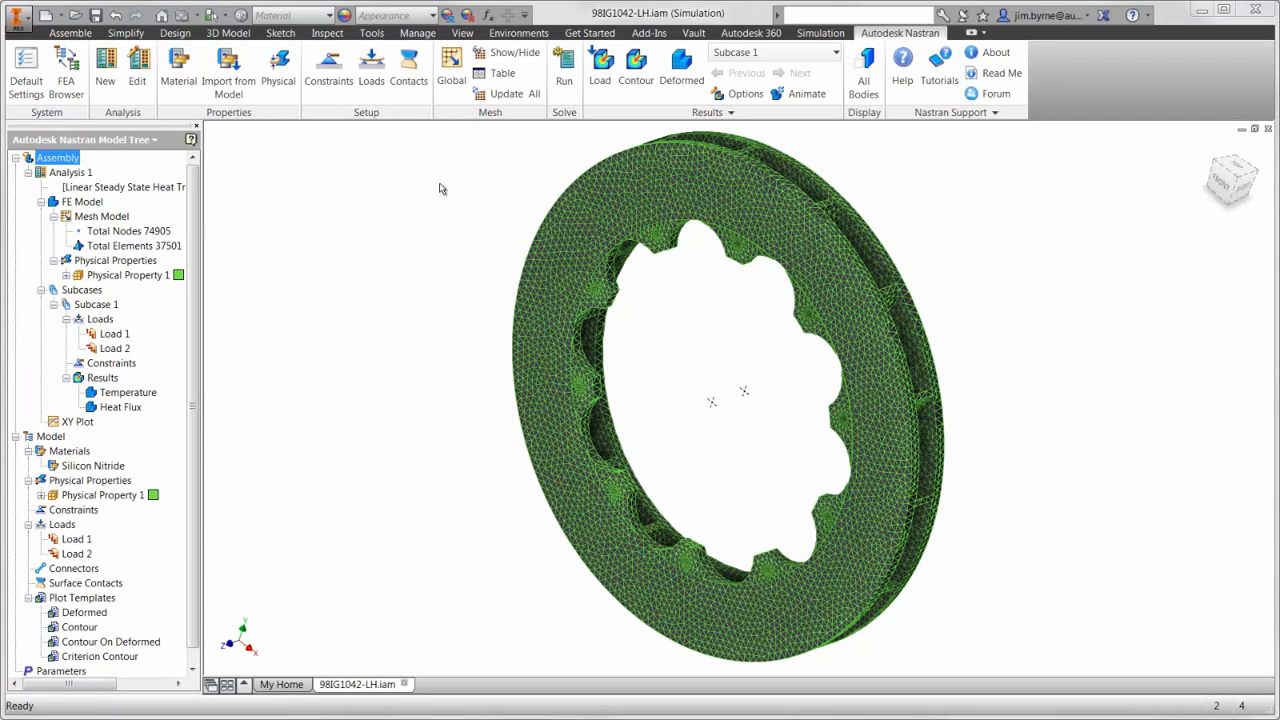
right_click(127, 396)
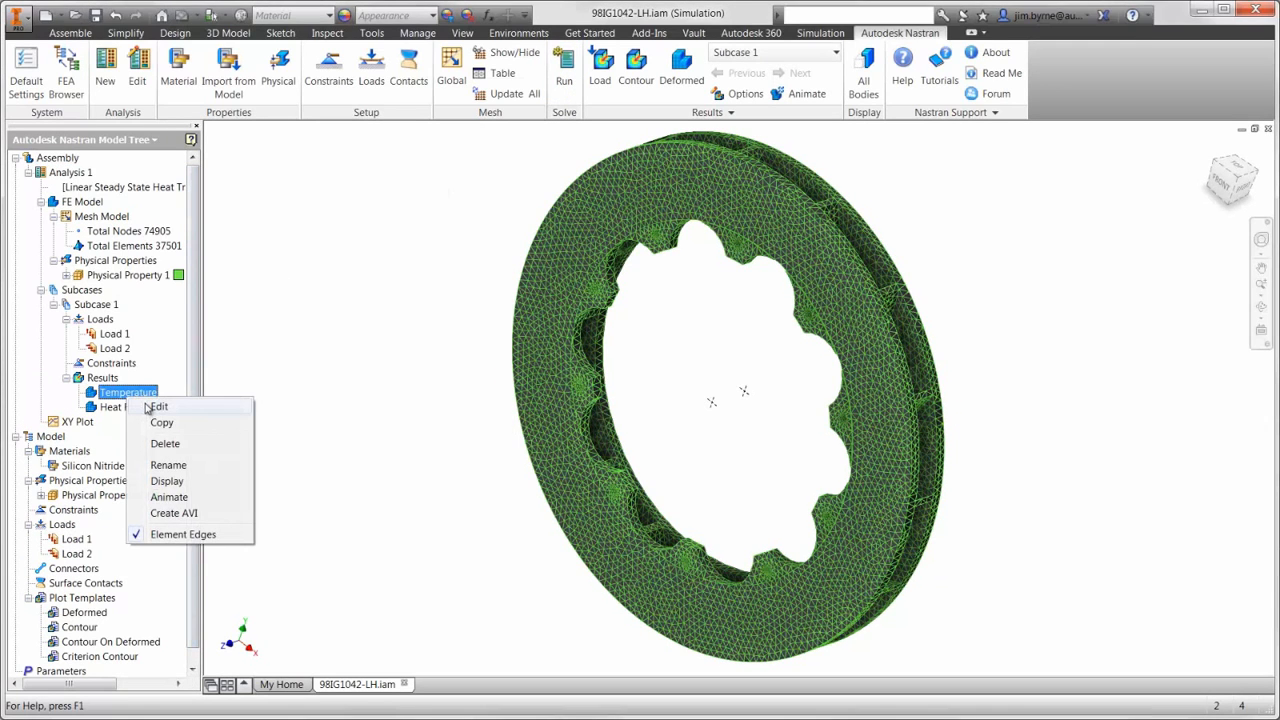
left_click(152, 406)
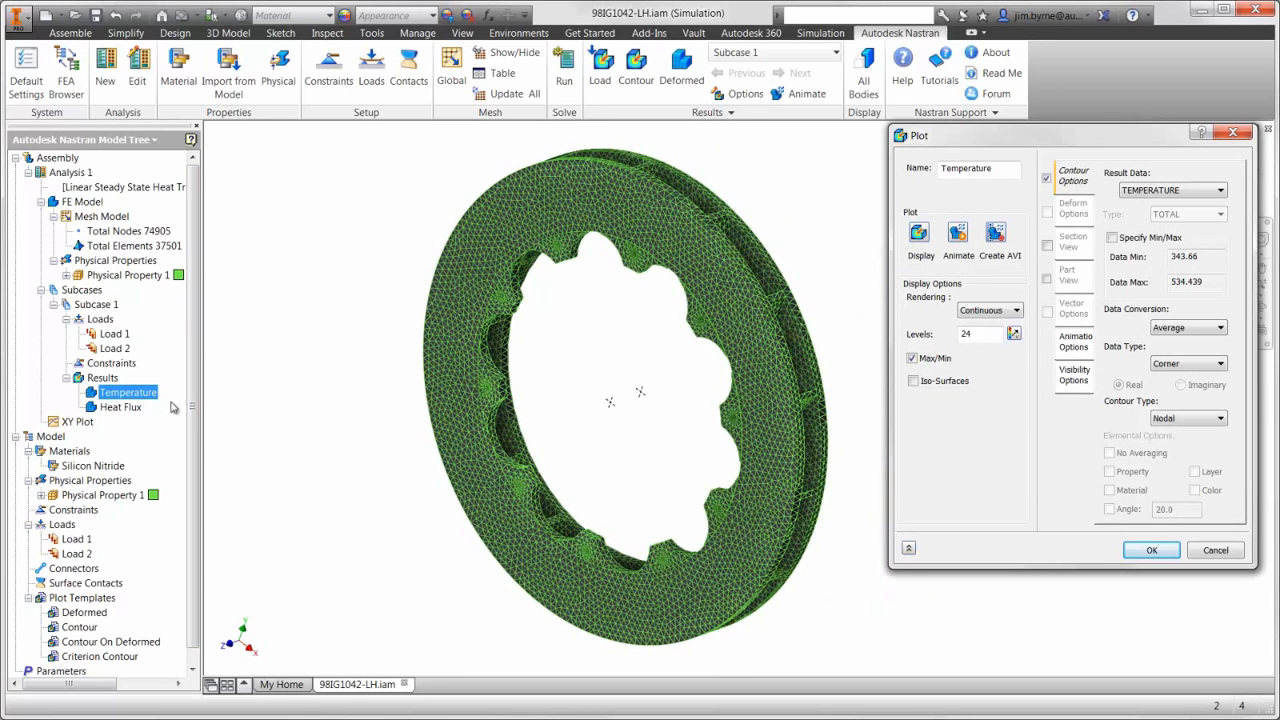
left_click(1073, 378)
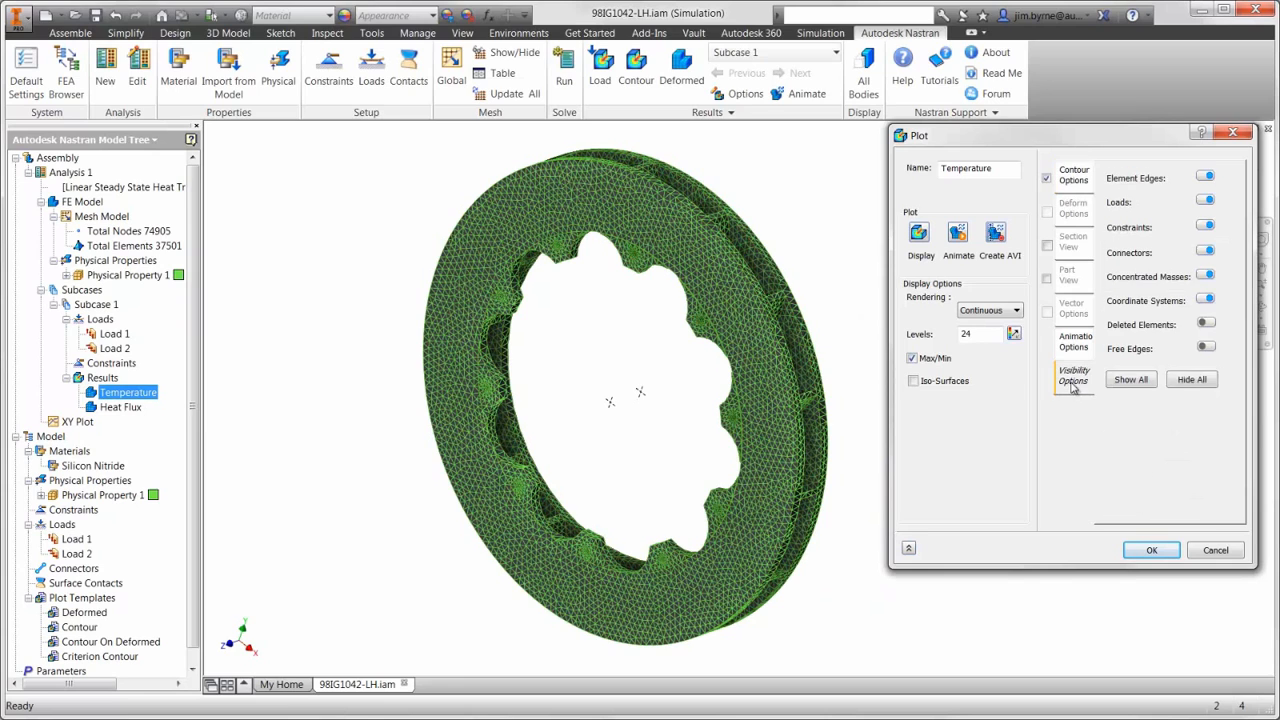
left_click(1190, 380)
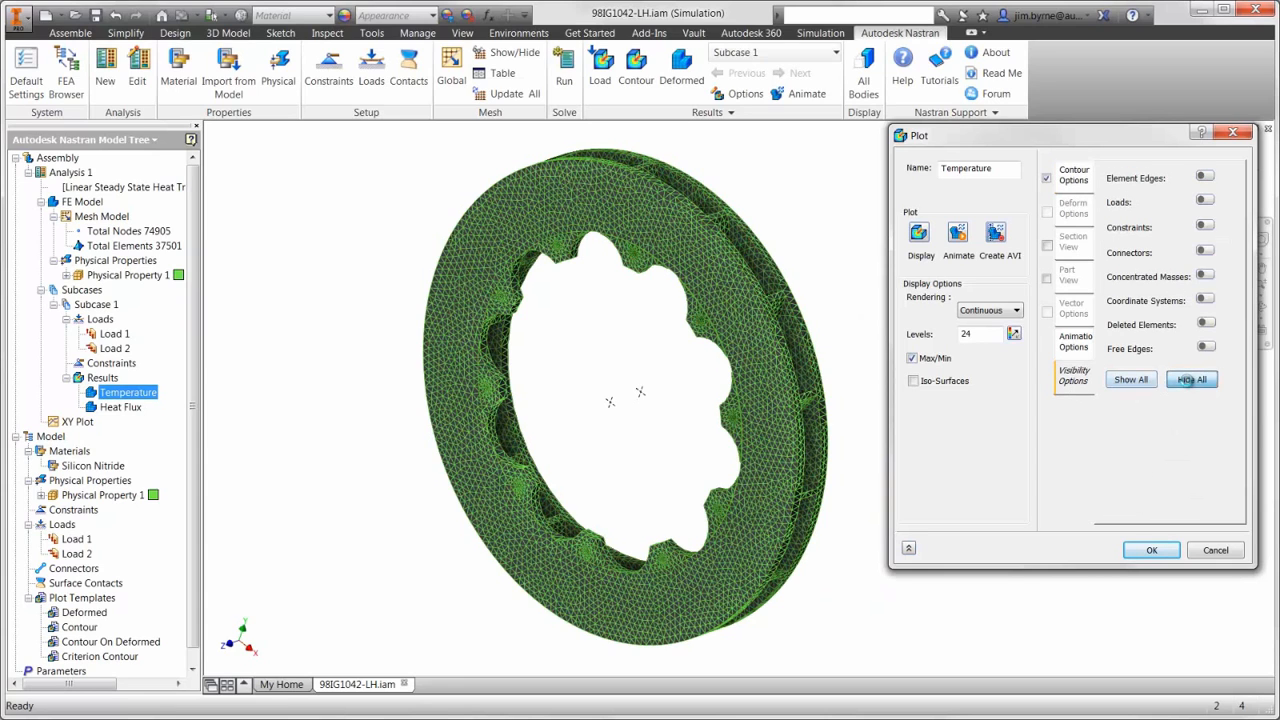
left_click(919, 234)
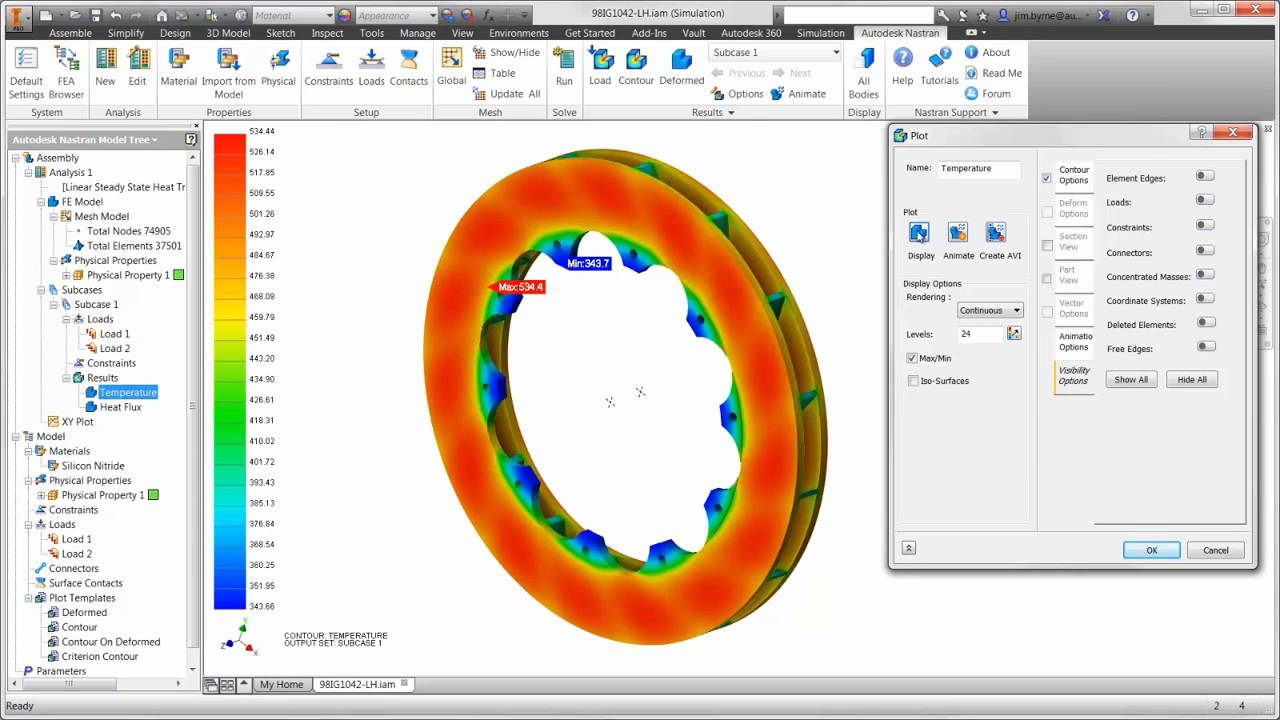
Close the temperature plot settings and change Analysis 1 to Linear Static, accepting removal of the invalid loads from its subcase
left_click(1130, 552)
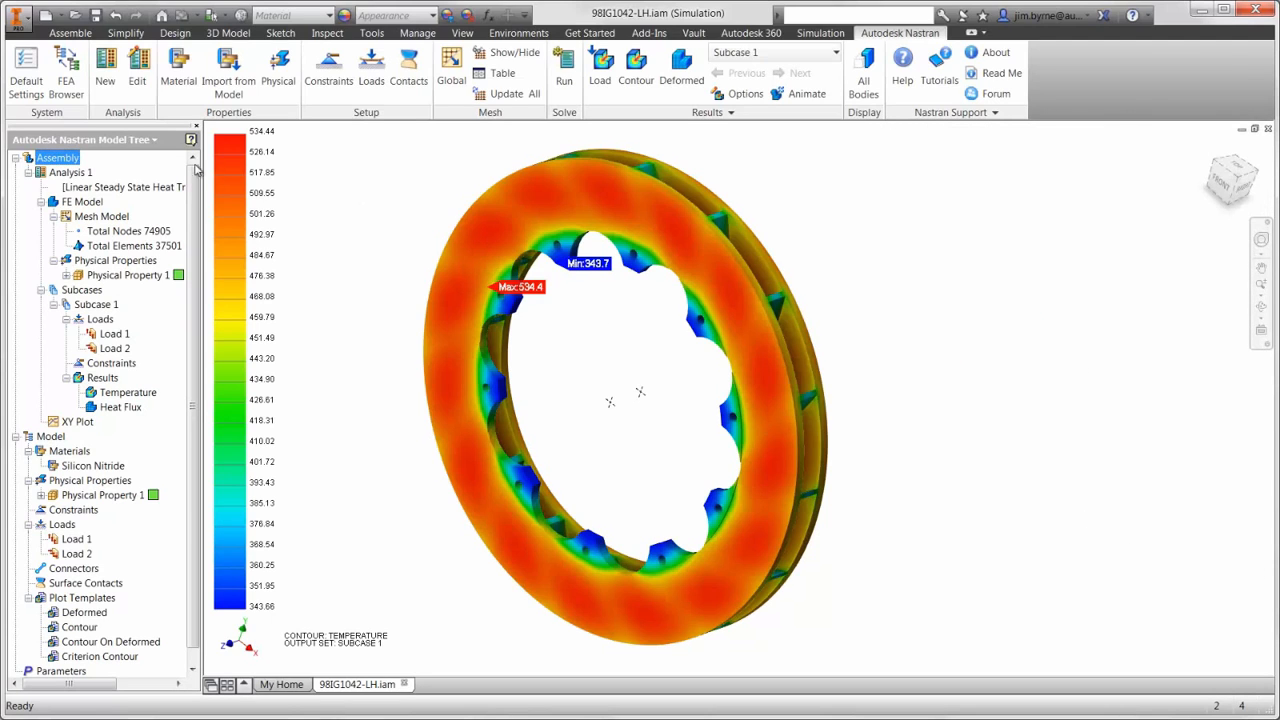
right_click(76, 172)
left_click(103, 197)
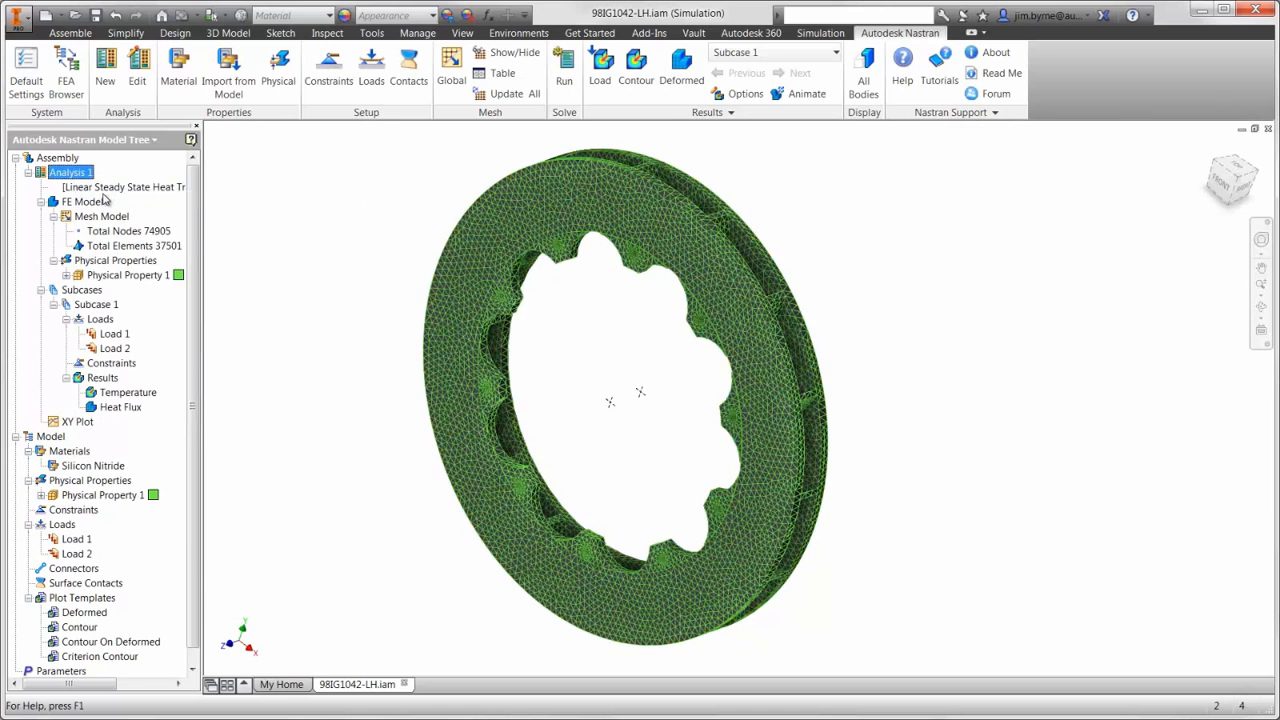
left_click(396, 251)
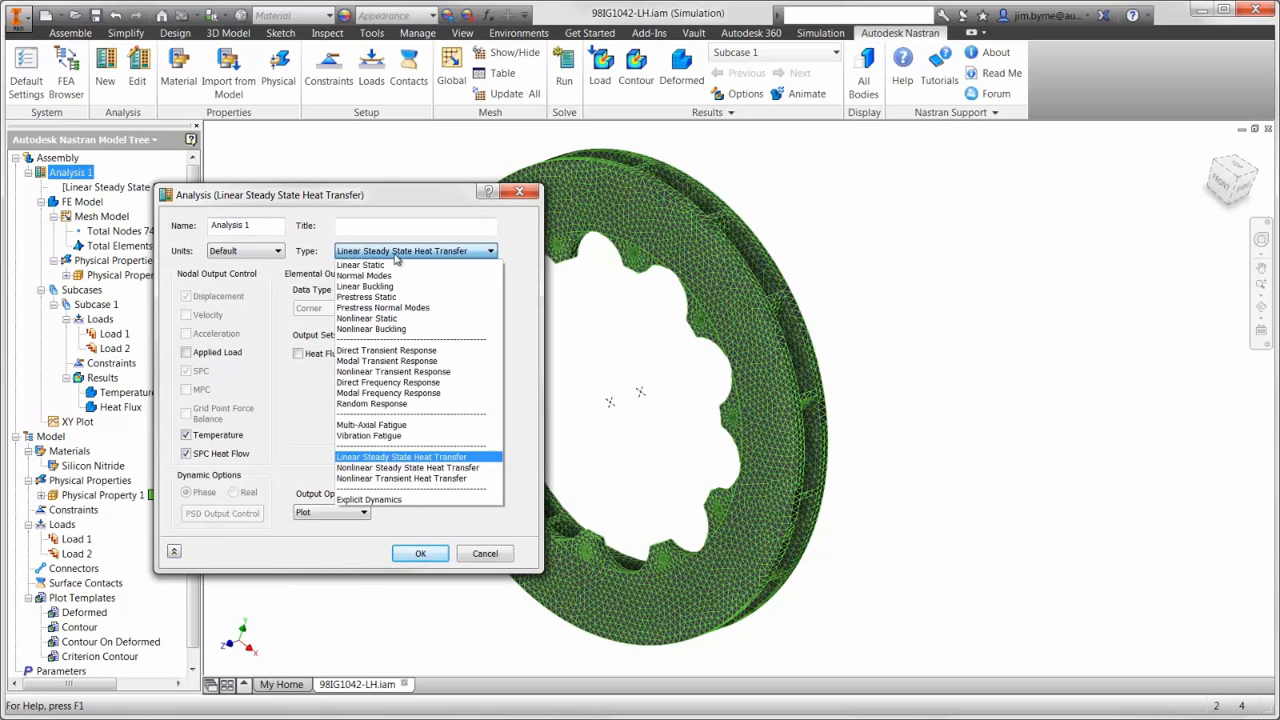
left_click(396, 265)
left_click(420, 552)
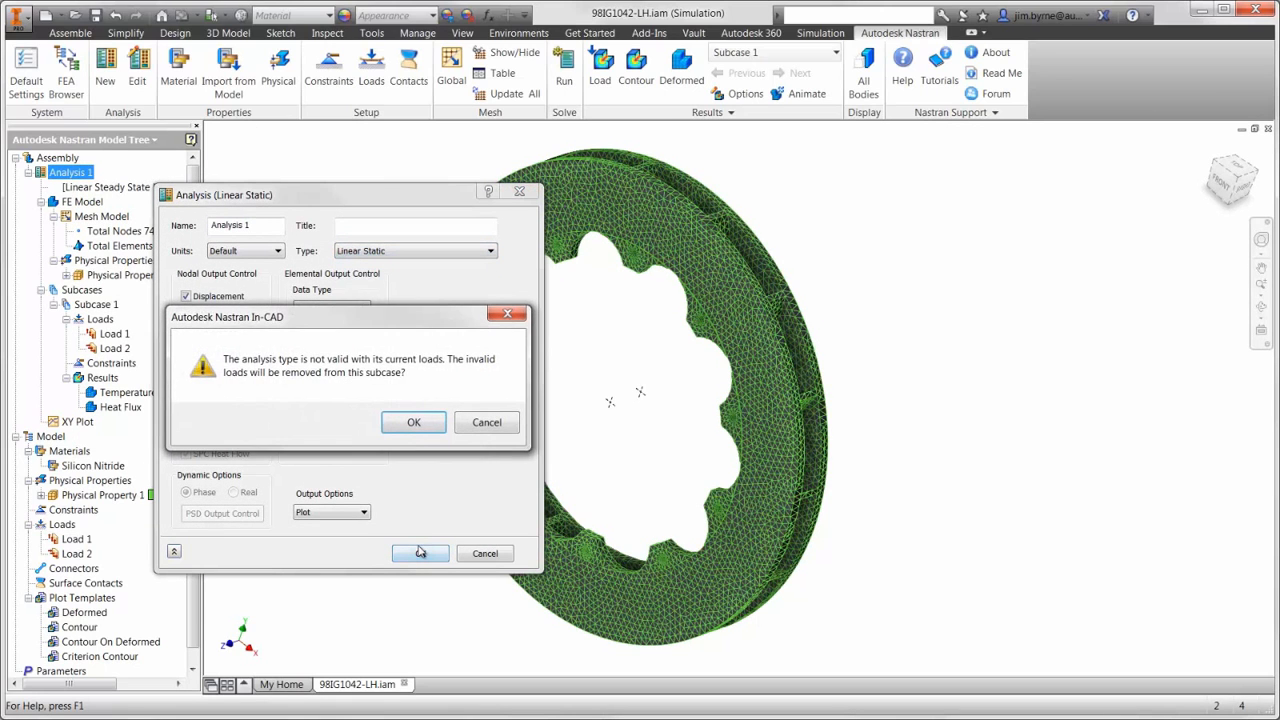
left_click(414, 430)
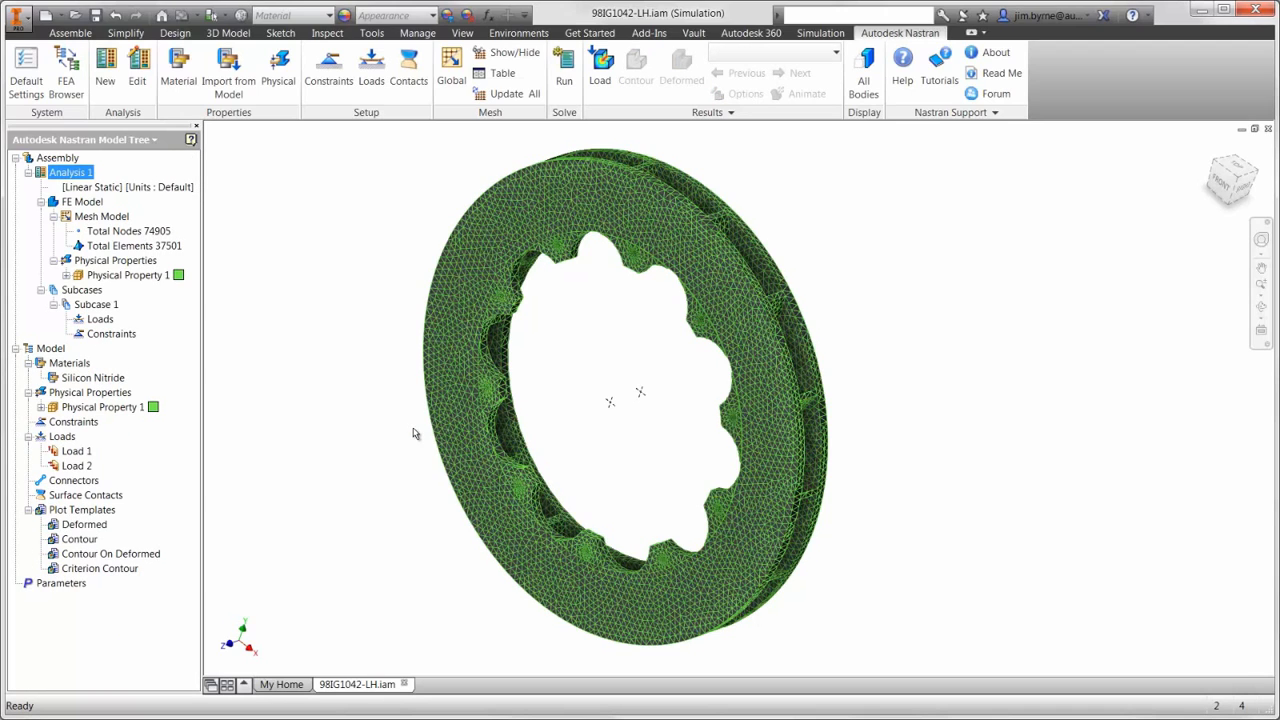
Add a structural constraint with all translations and rotations fixed on every bolt hole face around the disc's inner edge
left_click(331, 77)
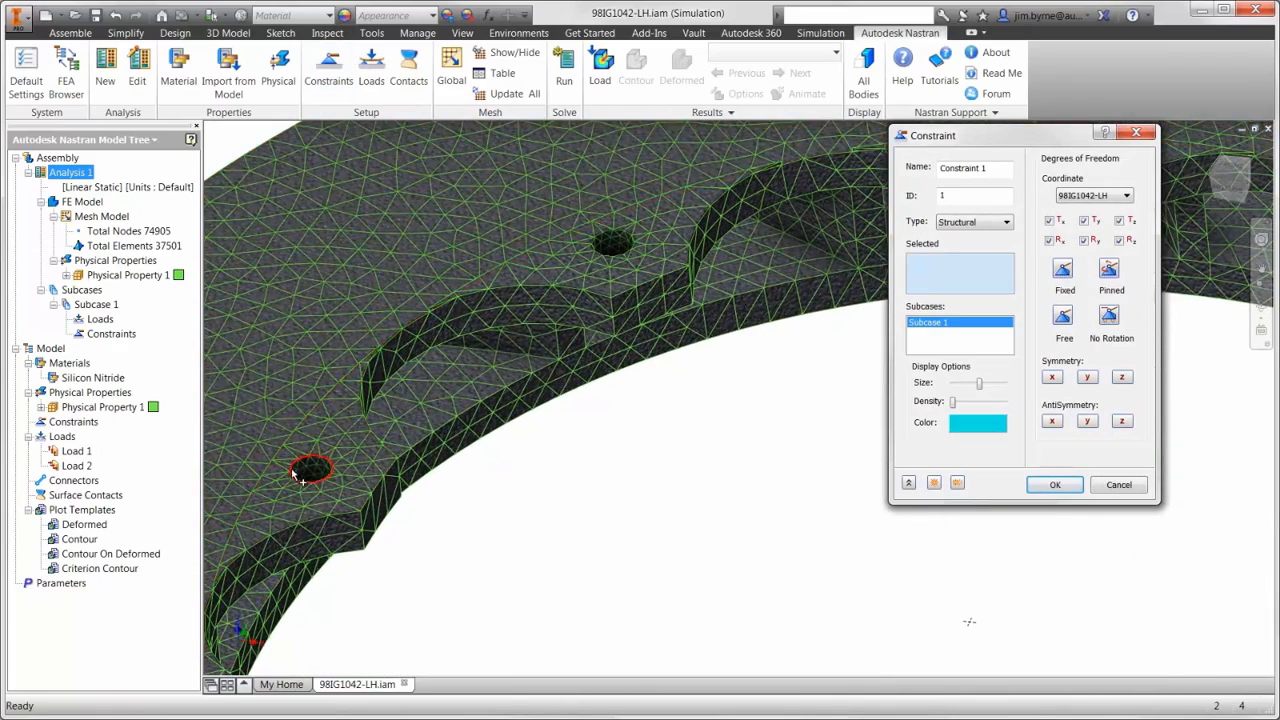
left_click(300, 472)
left_click(613, 254)
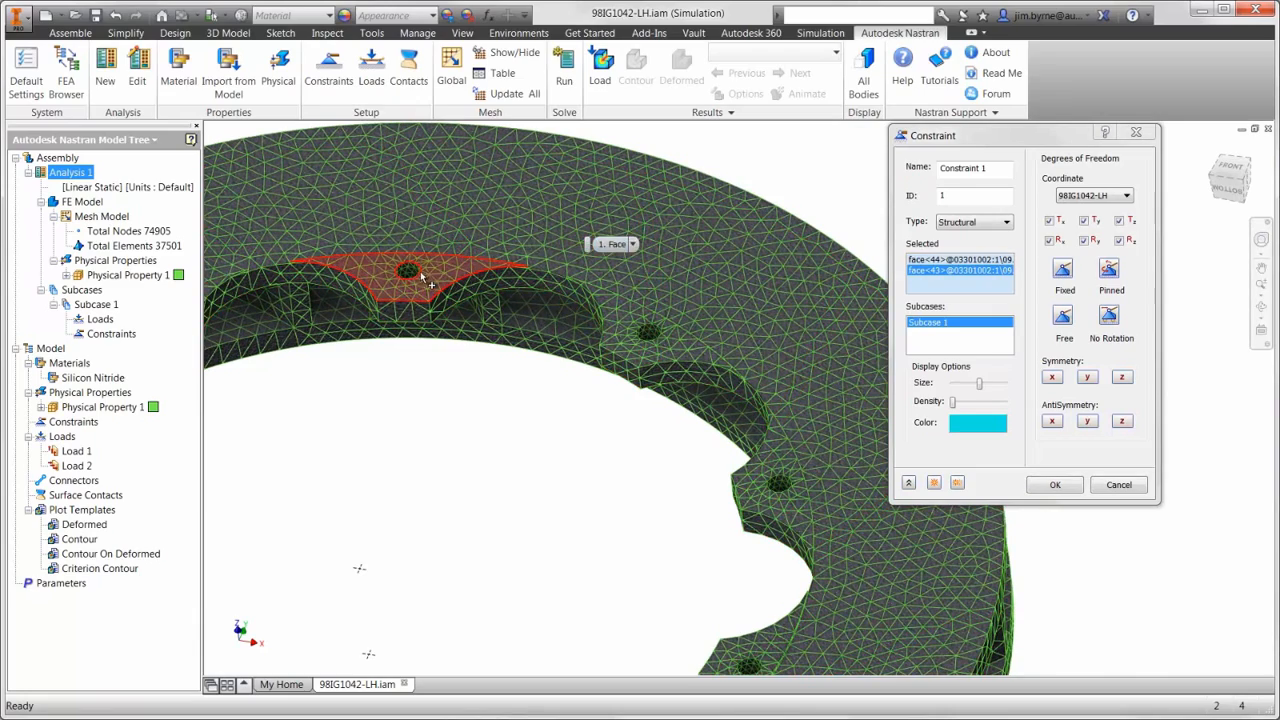
left_click(580, 323)
left_click(648, 335)
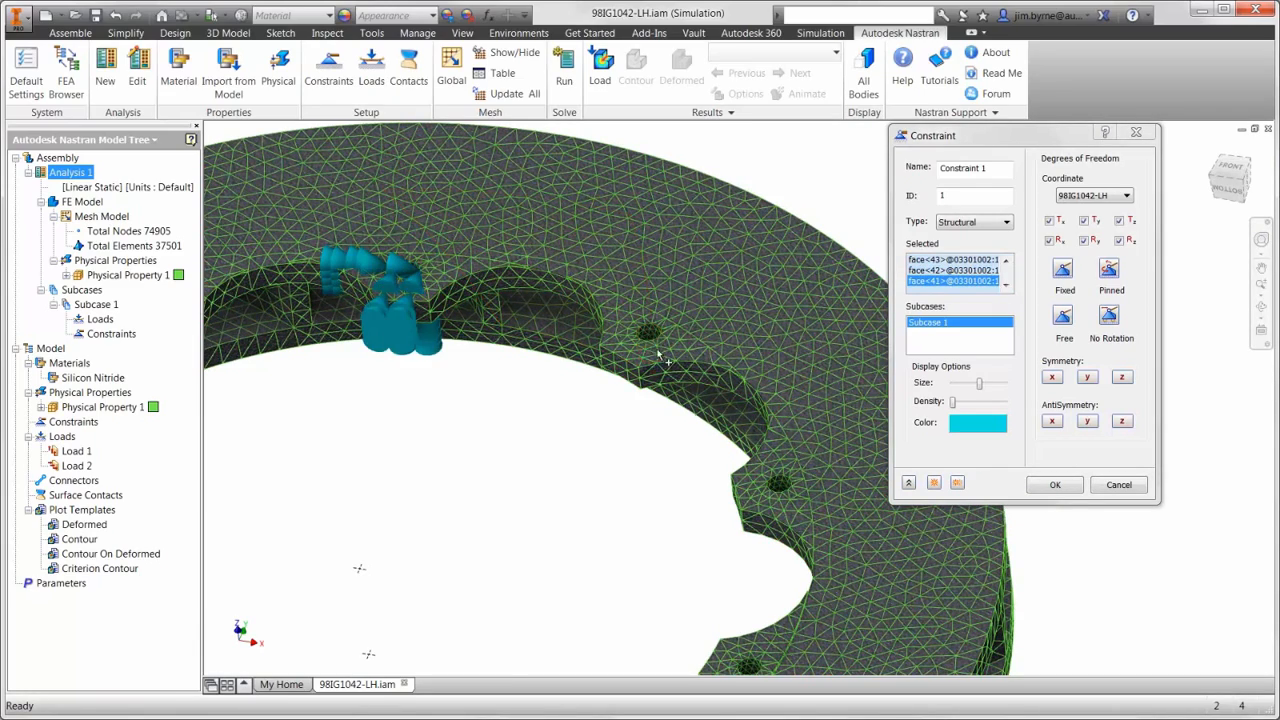
left_click(778, 488)
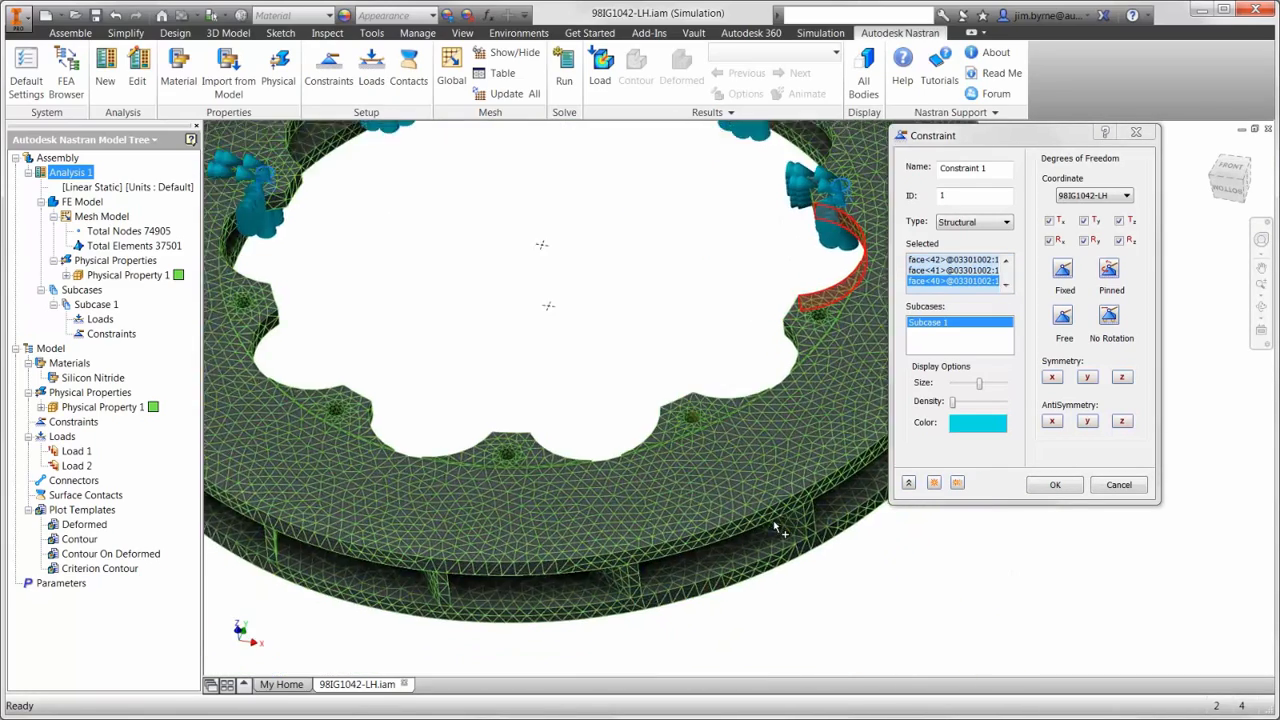
left_click(792, 327)
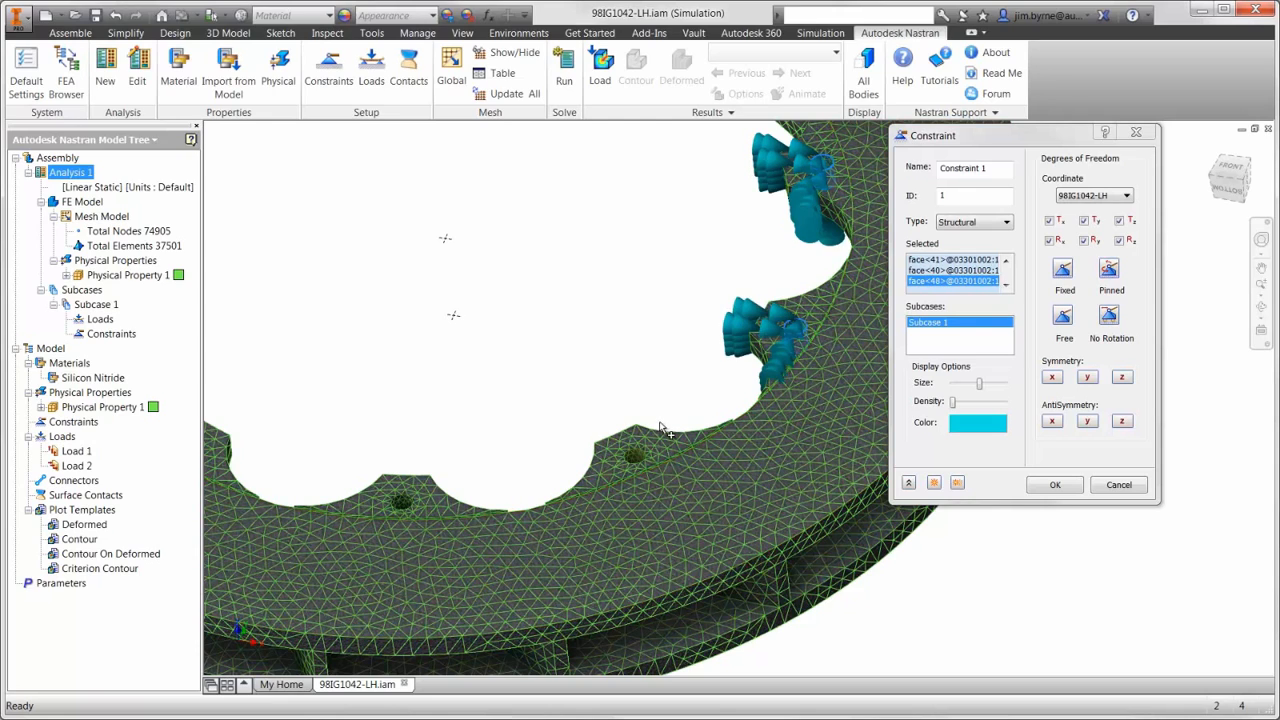
left_click(405, 510)
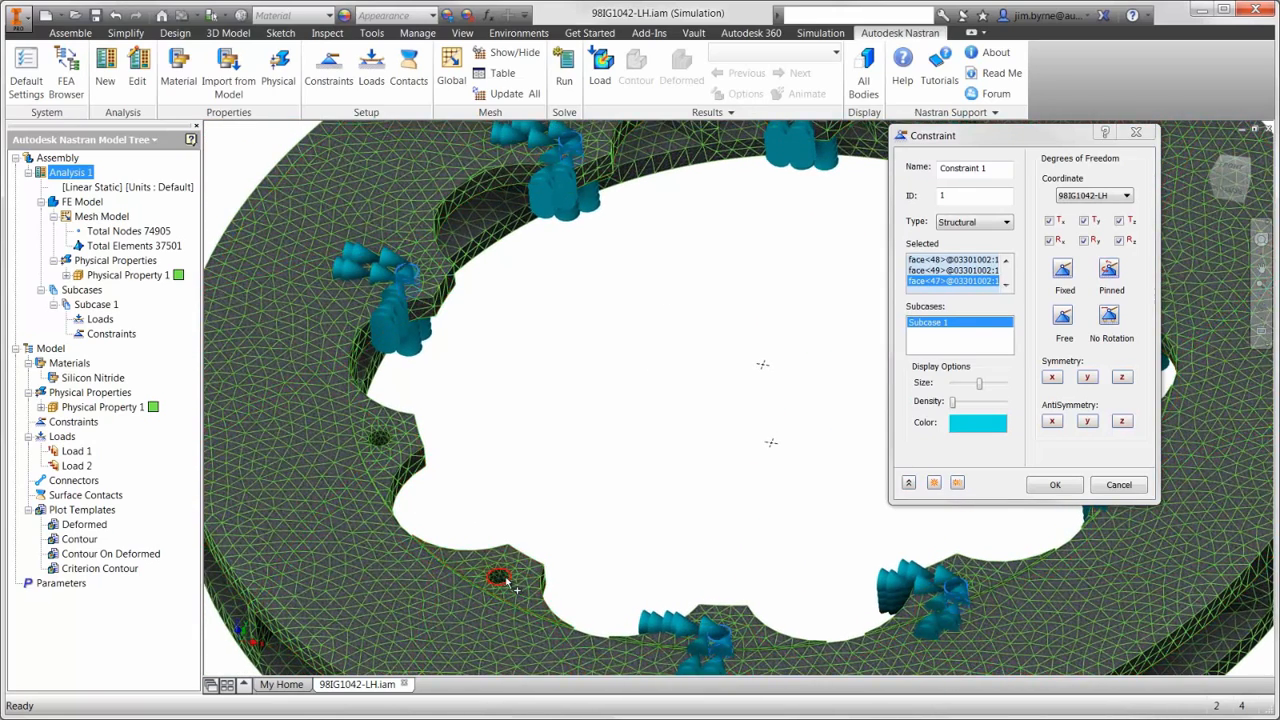
left_click(380, 440)
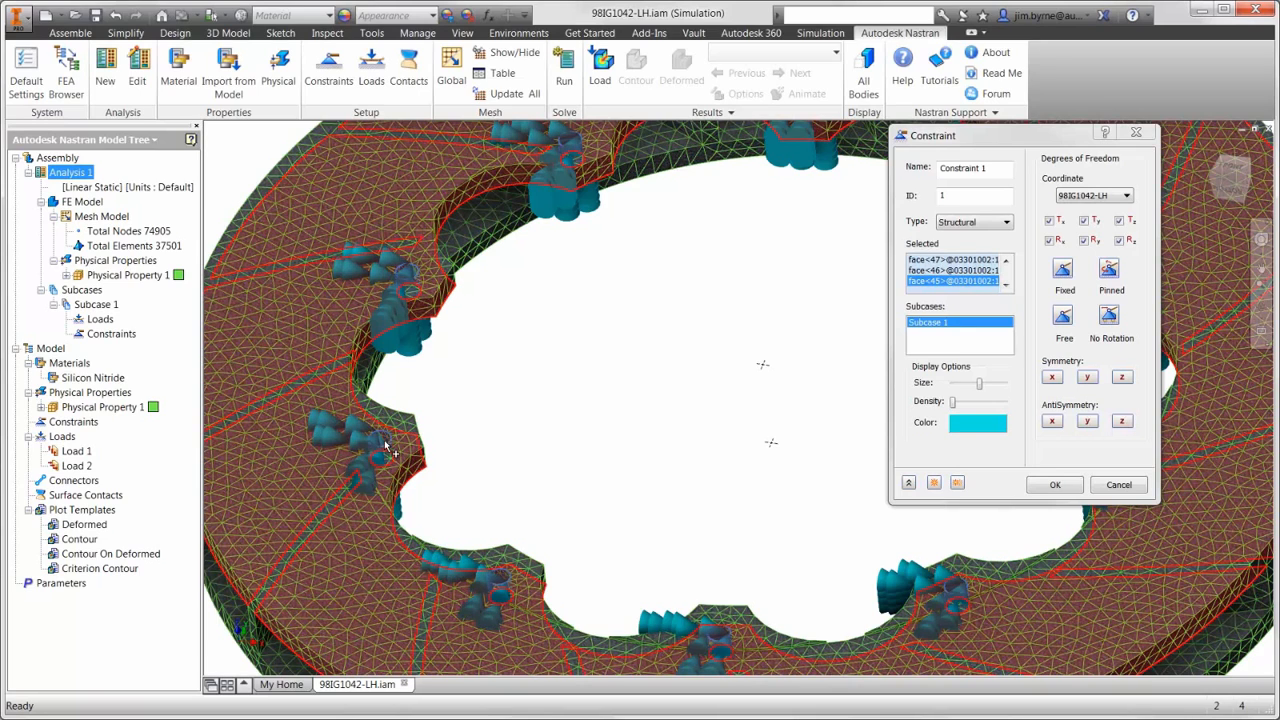
left_click(1052, 485)
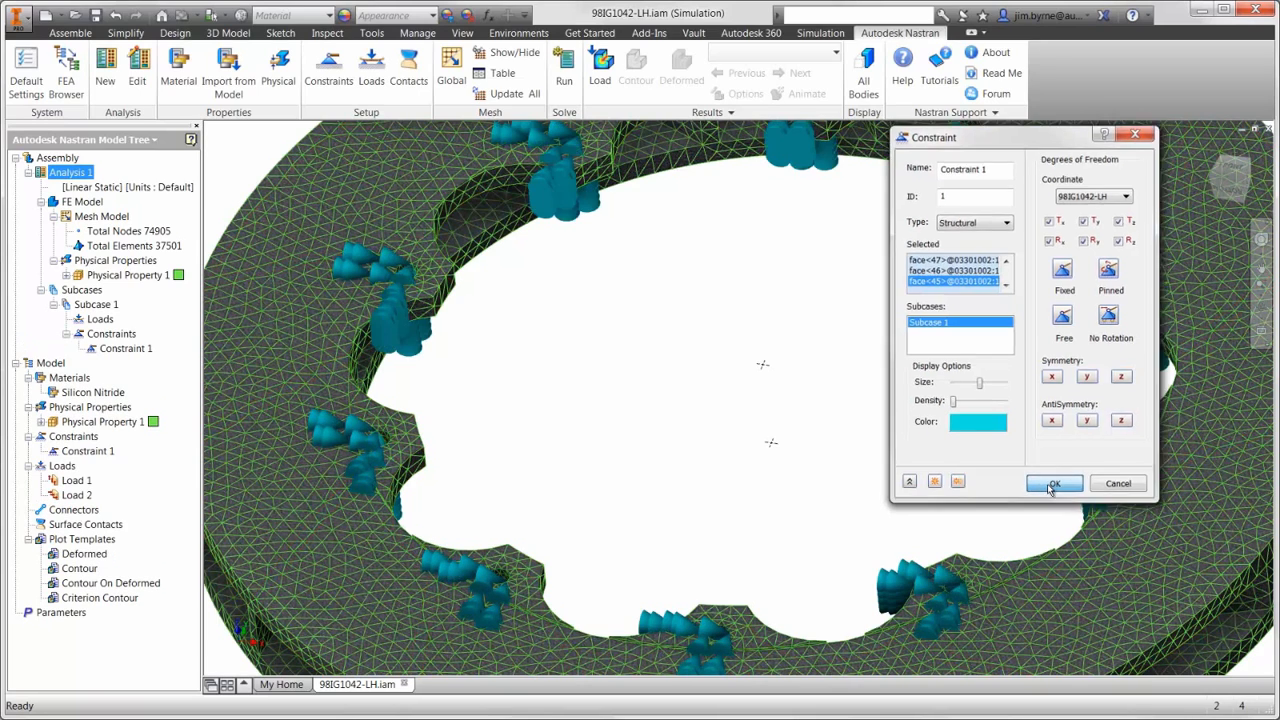
Create an Interpolation RigidBody connector from the front centre point to the front flat friction face
left_click(1212, 147)
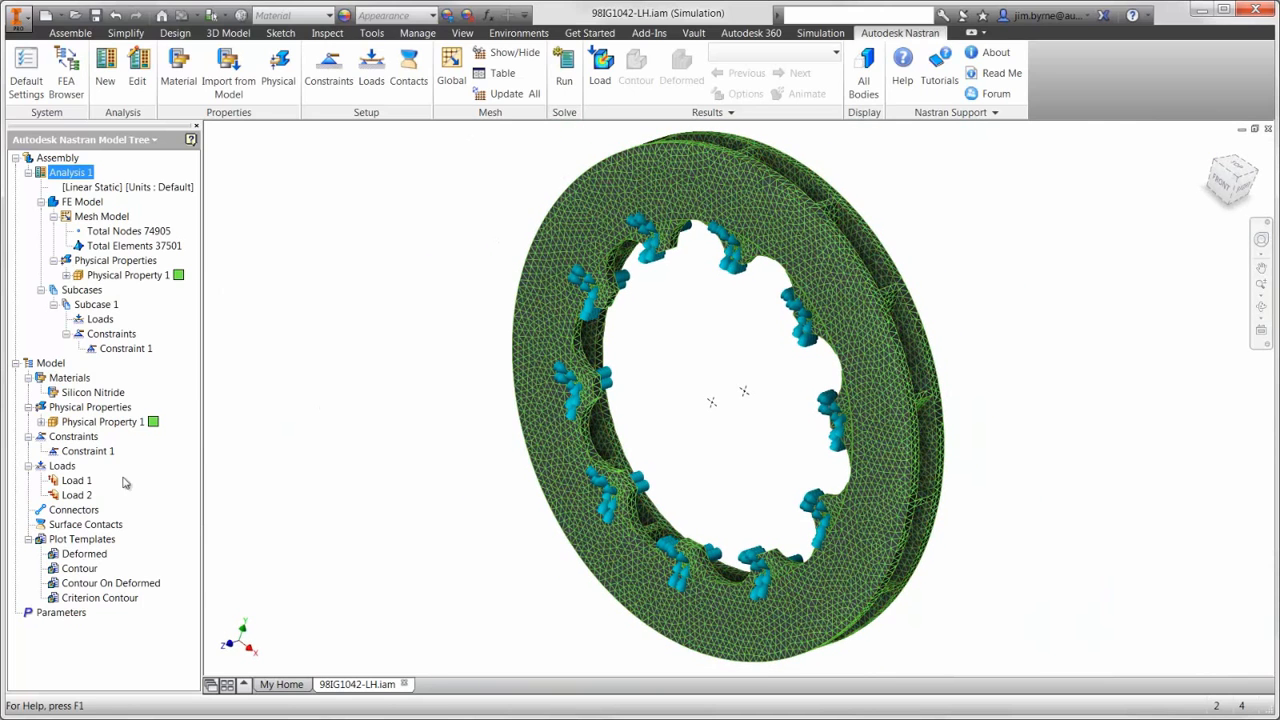
right_click(90, 509)
left_click(101, 515)
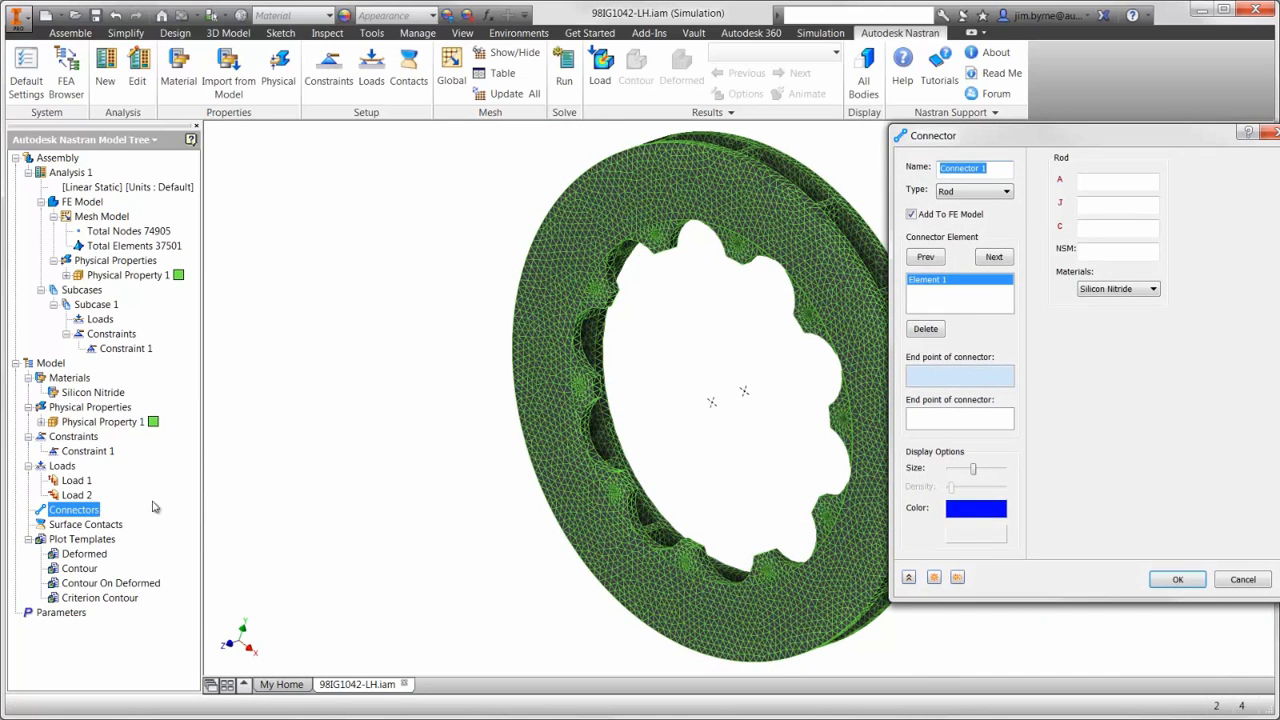
left_click(960, 192)
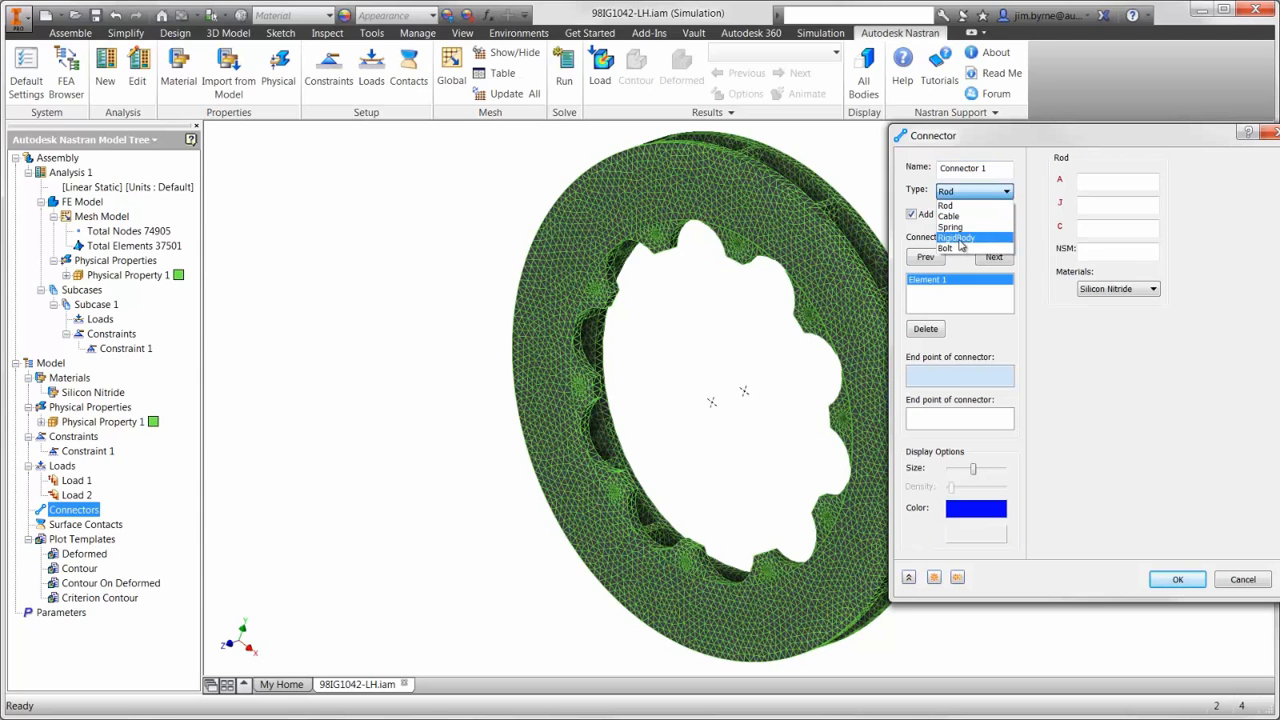
left_click(958, 238)
left_click(1090, 196)
left_click(1092, 221)
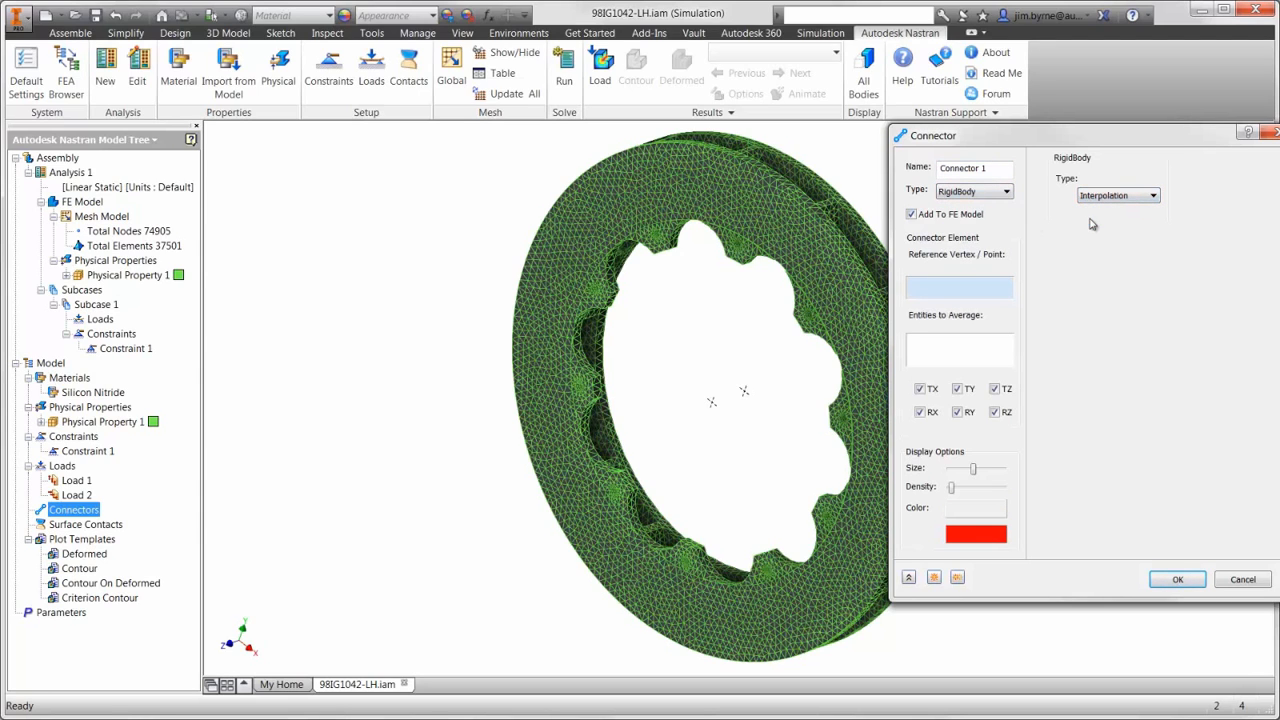
left_click(712, 401)
left_click(843, 262)
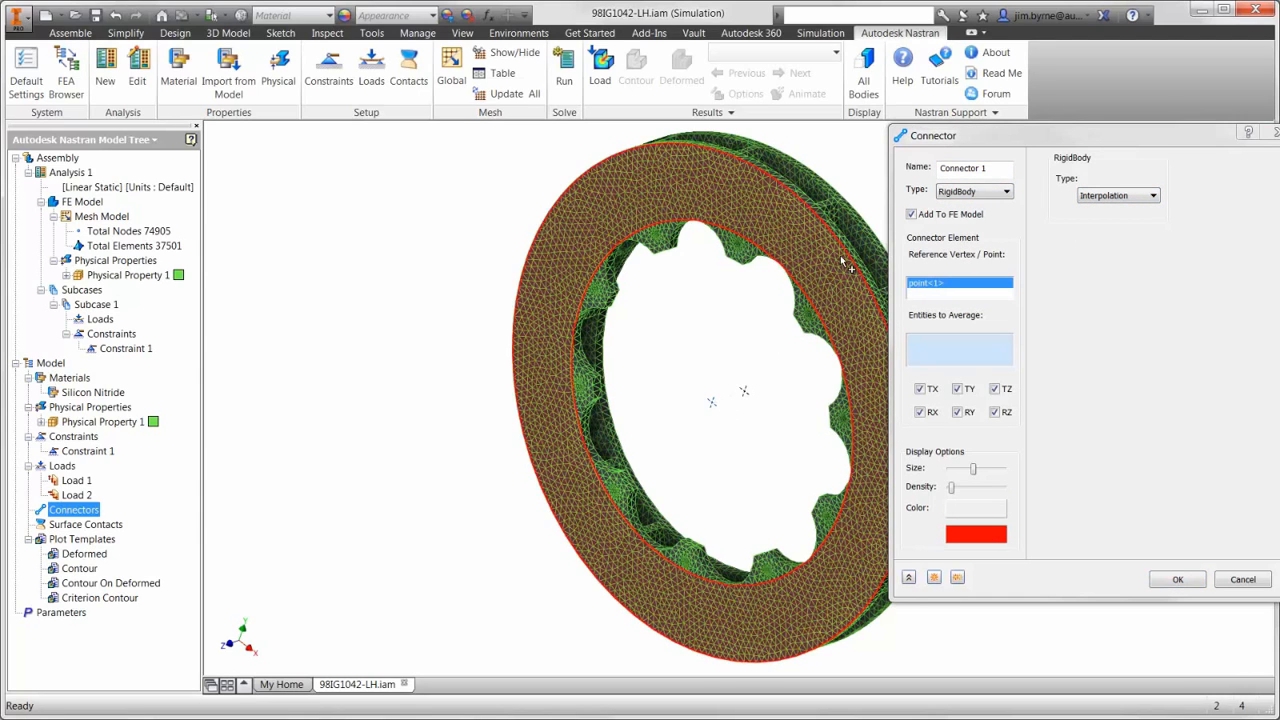
left_click(934, 577)
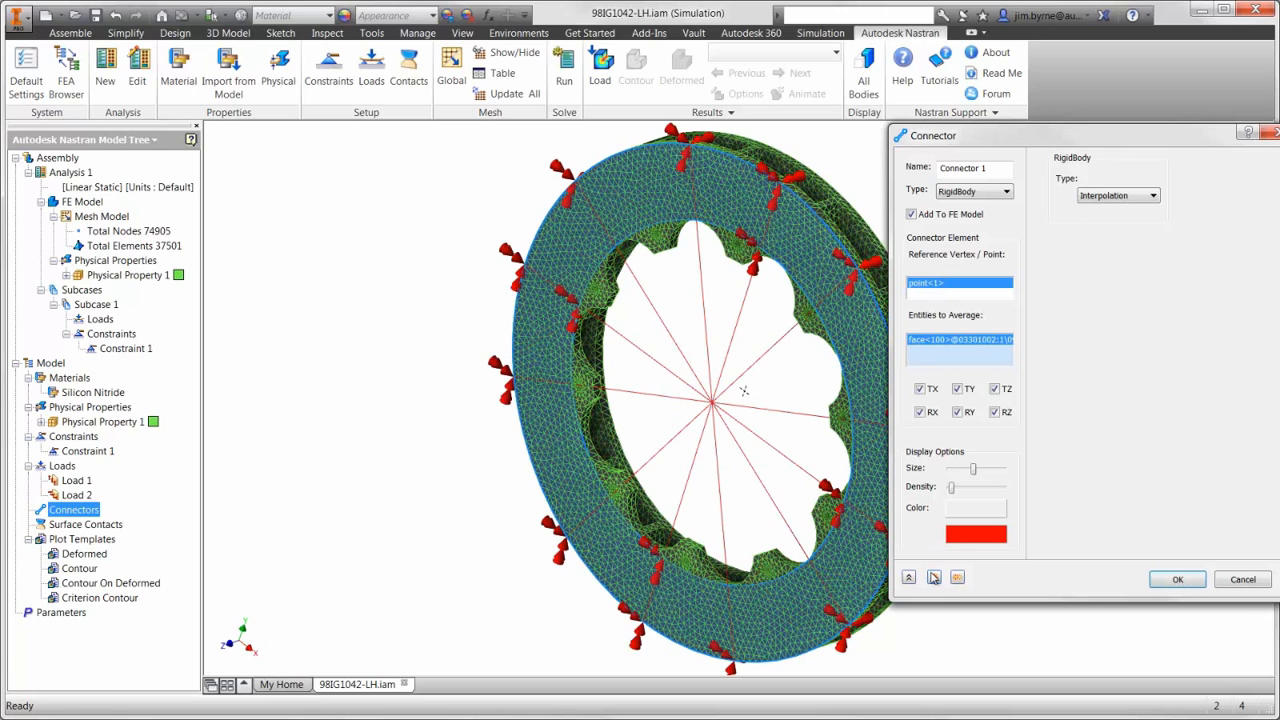
Create a second Interpolation RigidBody connector from the rear centre point to the back flat friction face
left_click(970, 191)
left_click(958, 238)
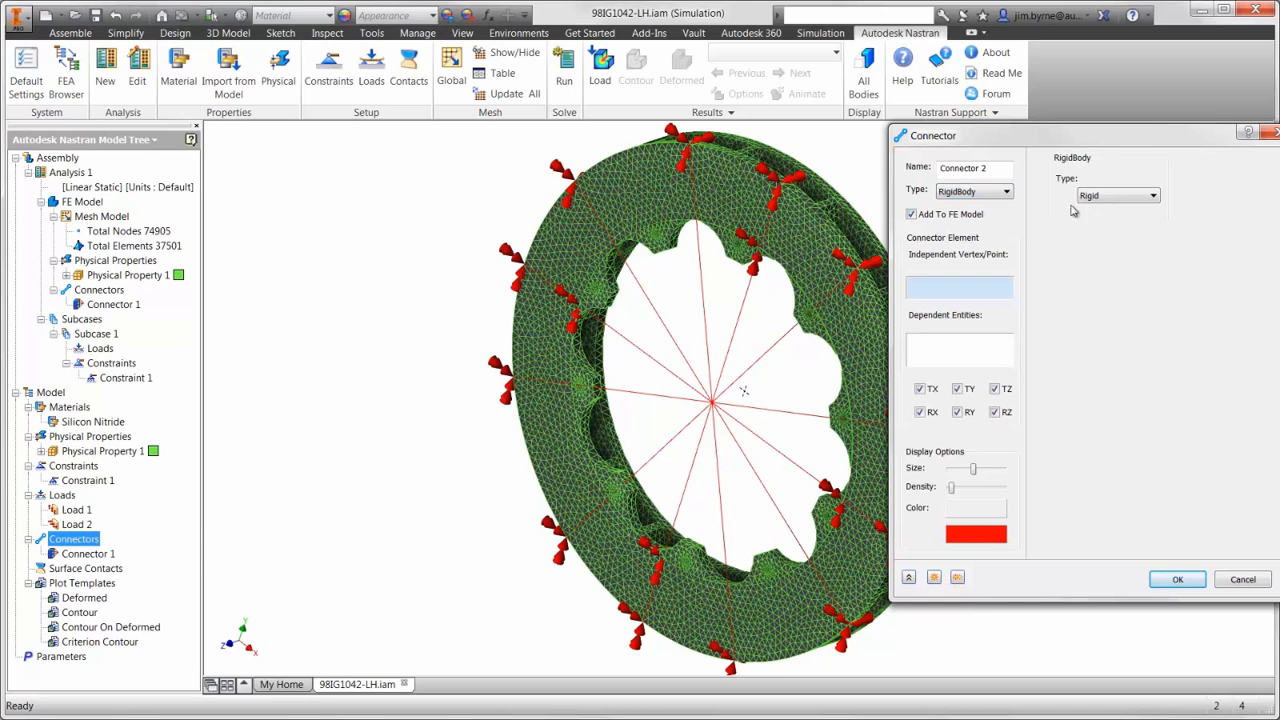
left_click(1095, 196)
left_click(1095, 215)
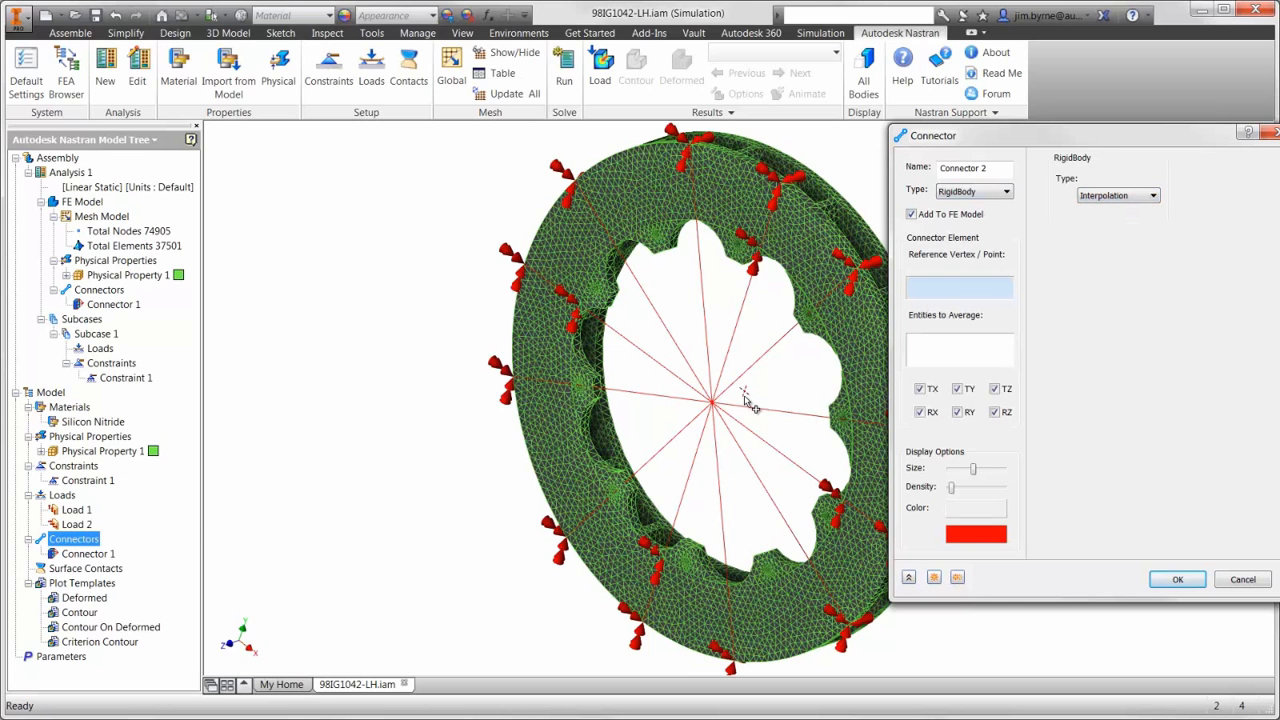
left_click(745, 396)
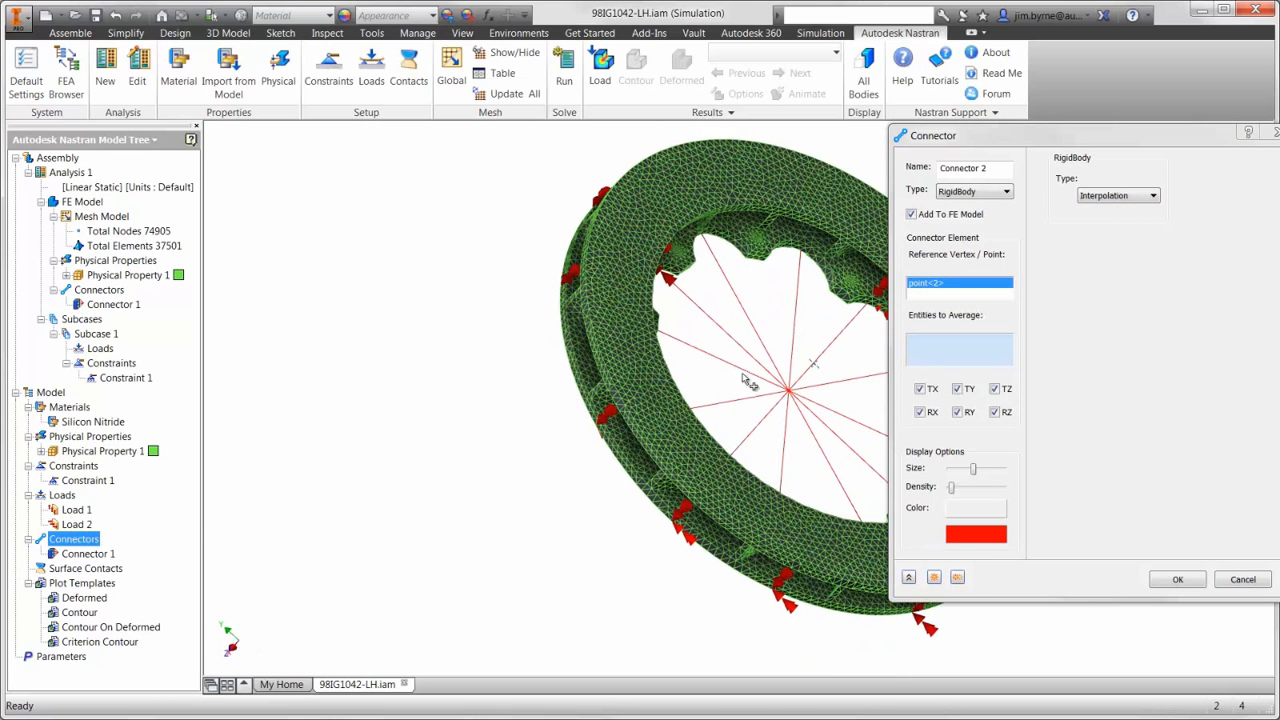
left_click(698, 192)
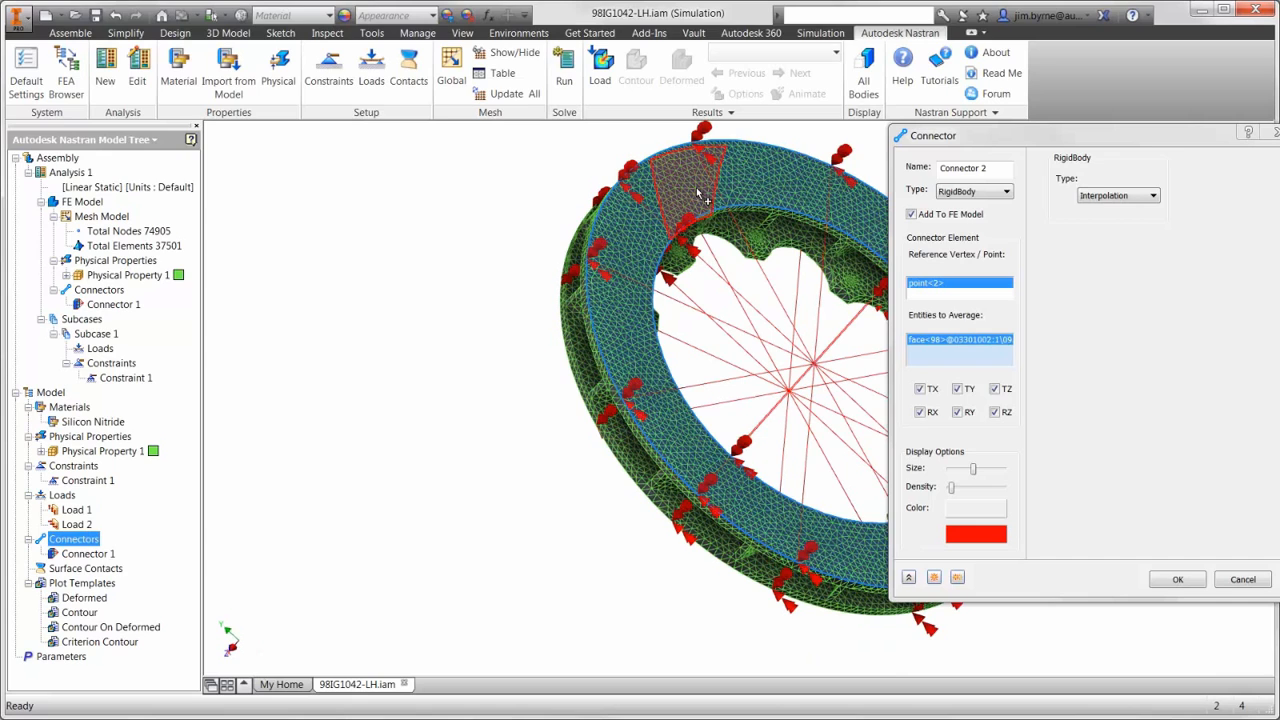
left_click(1170, 580)
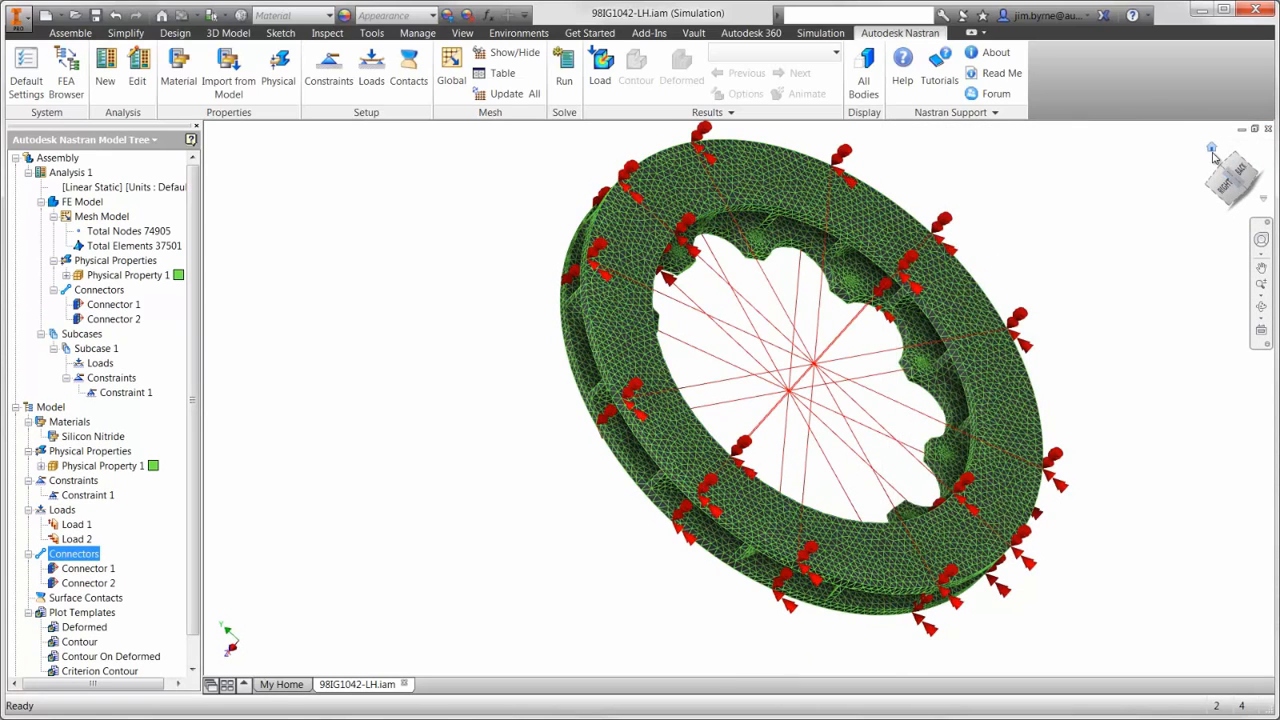
Create a Moment load with Mz of 1e8 N-mm on the front connector's centre point
left_click(1212, 150)
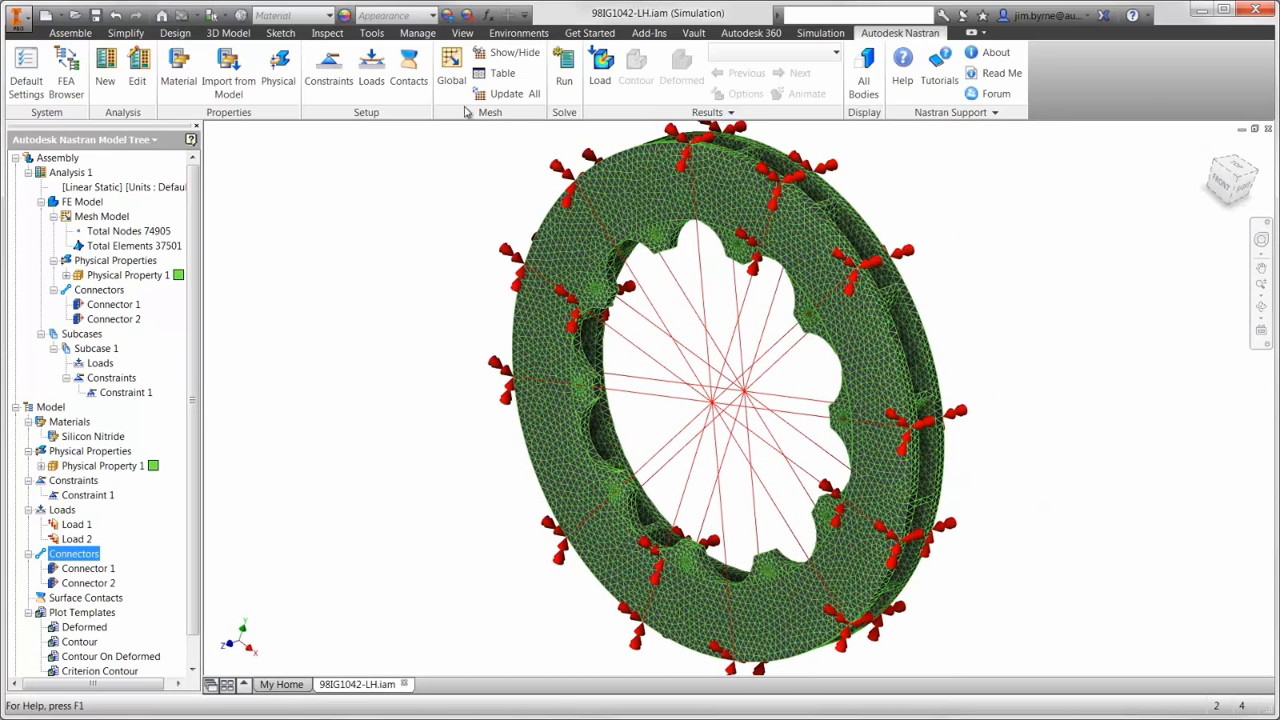
left_click(380, 82)
left_click(972, 215)
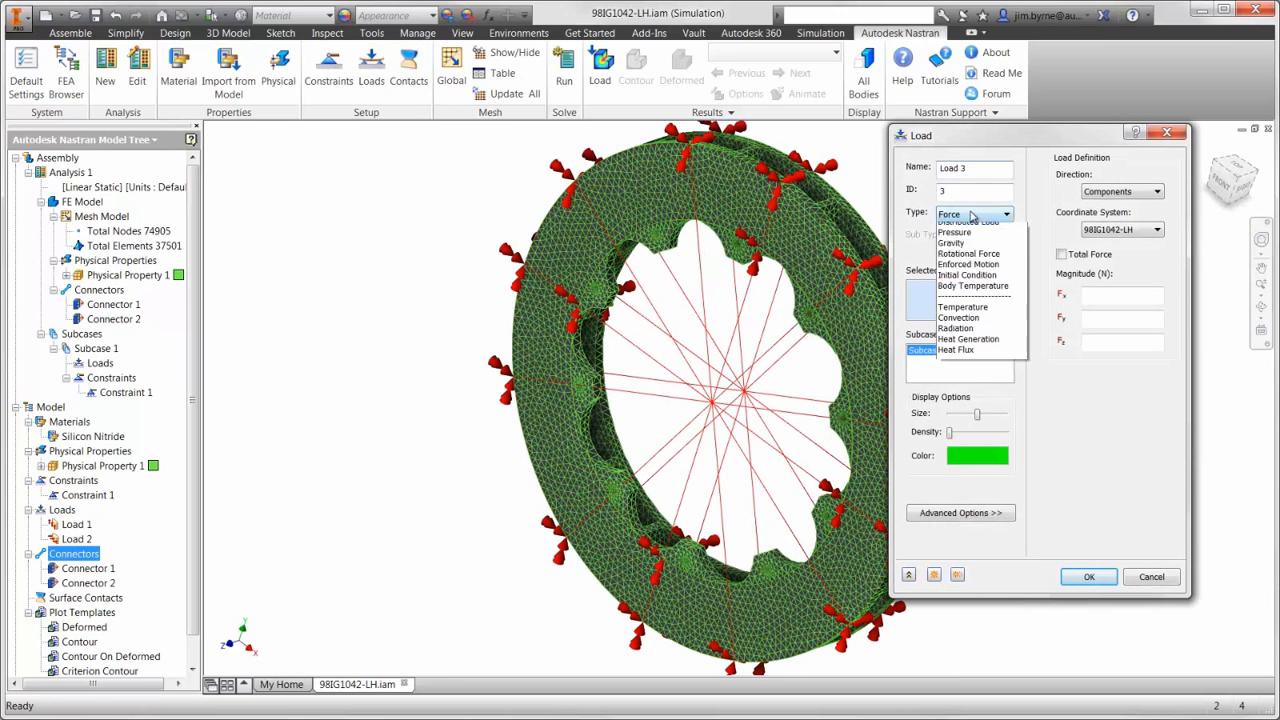
left_click(958, 239)
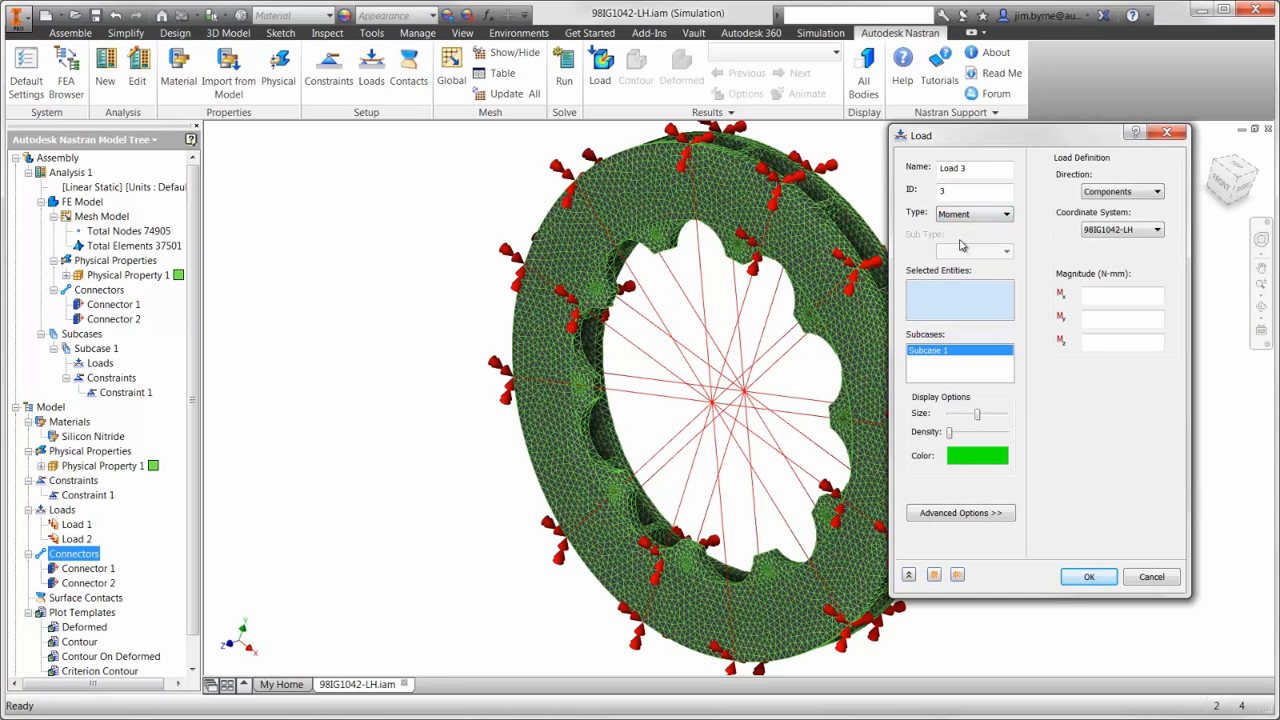
left_click(715, 401)
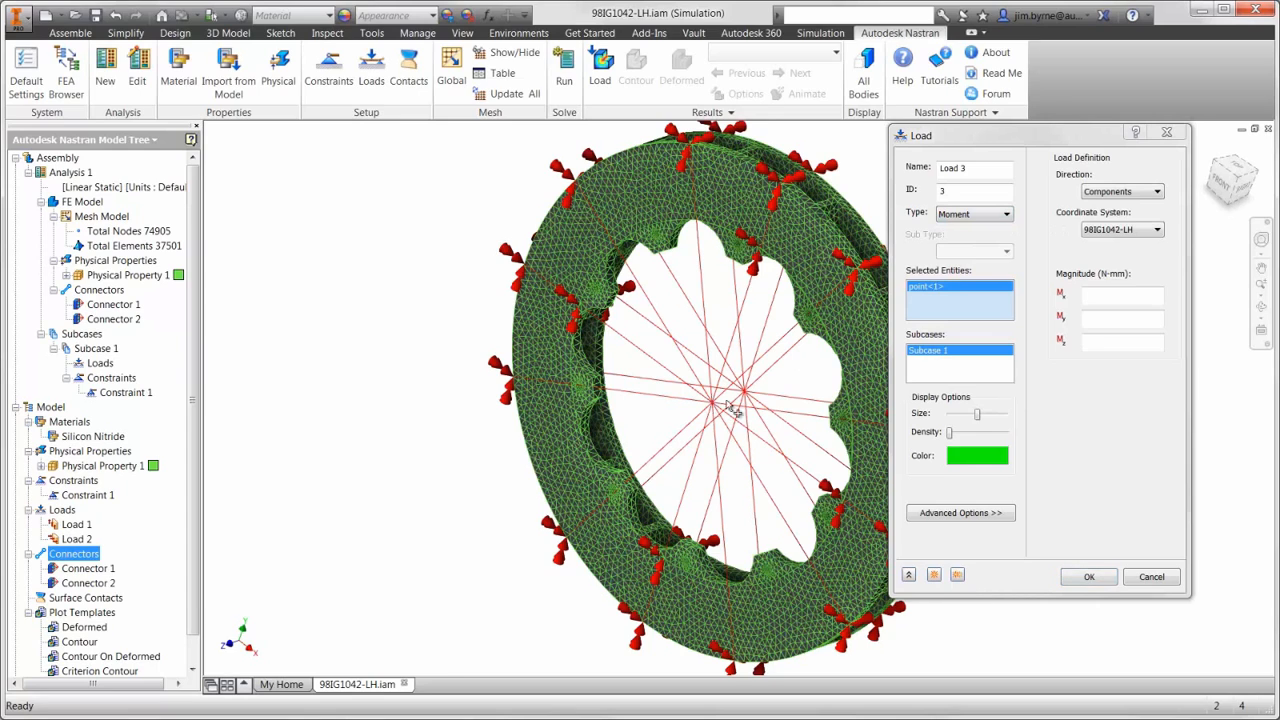
left_click(1107, 341)
type("1e8")
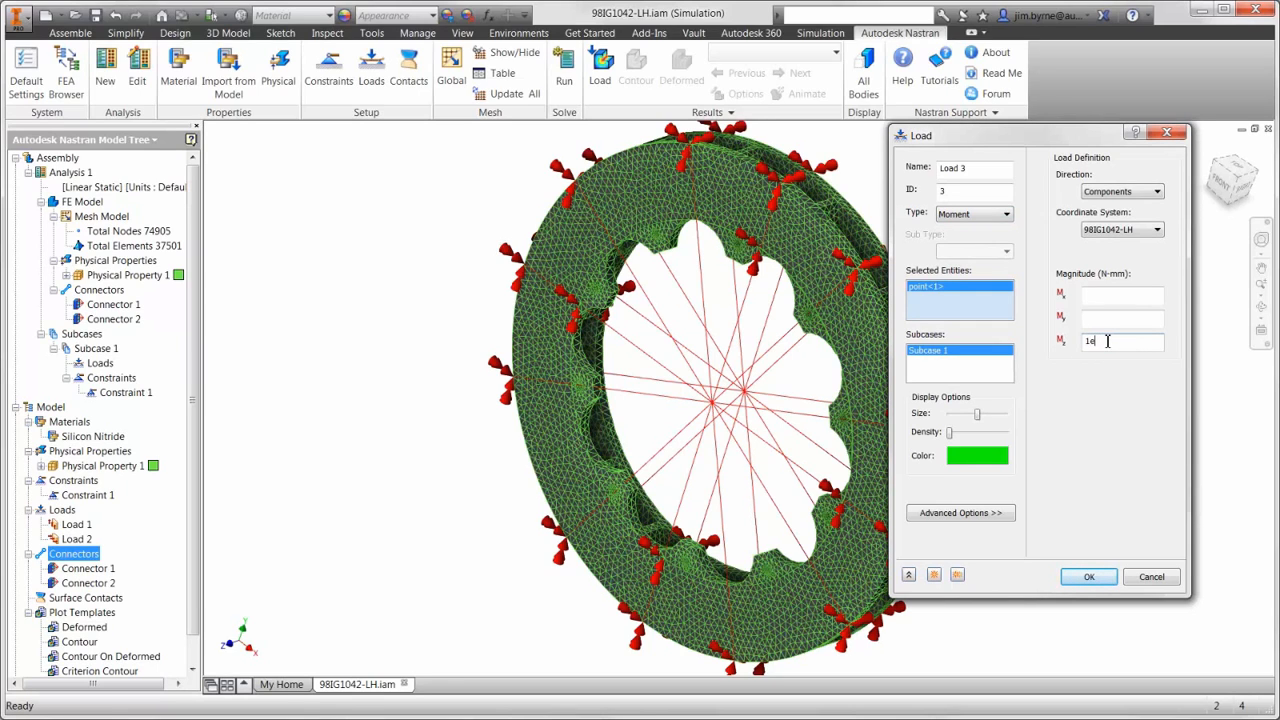
left_click(933, 576)
Add another Moment load with Mz of 1e8 N-mm on the rear connector's centre point
left_click(990, 214)
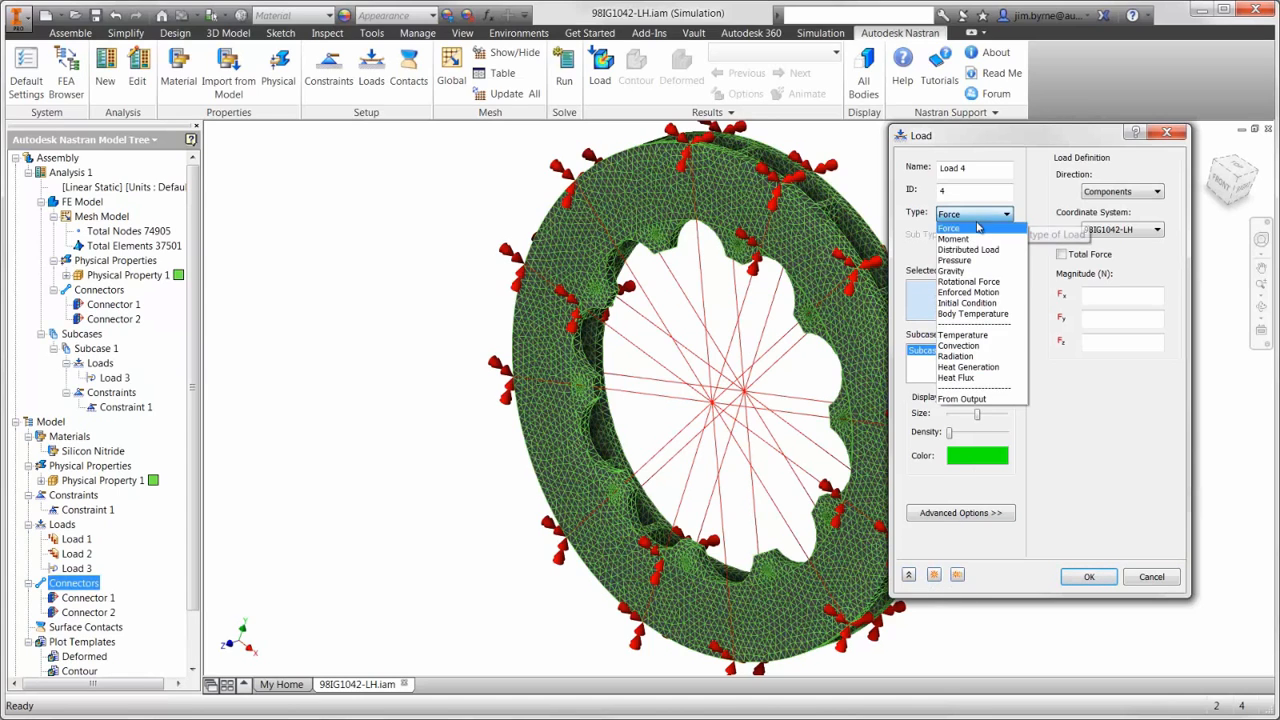
left_click(978, 232)
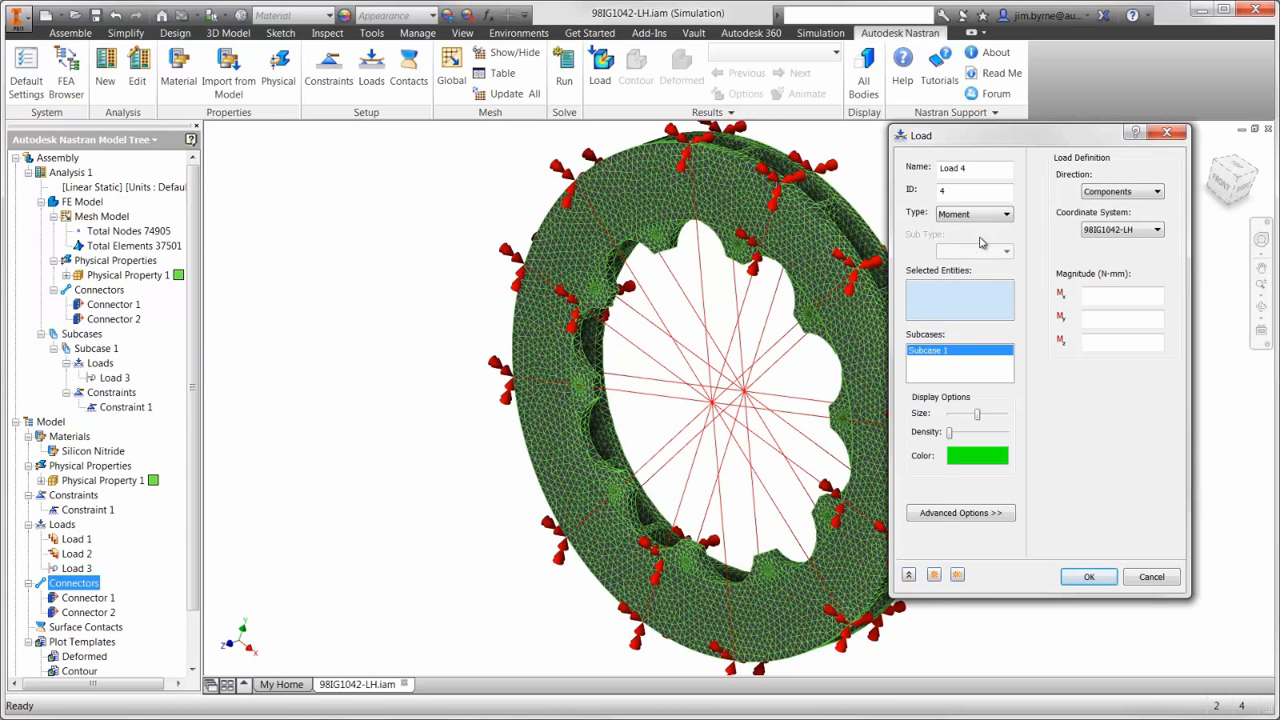
left_click(747, 395)
left_click(1118, 340)
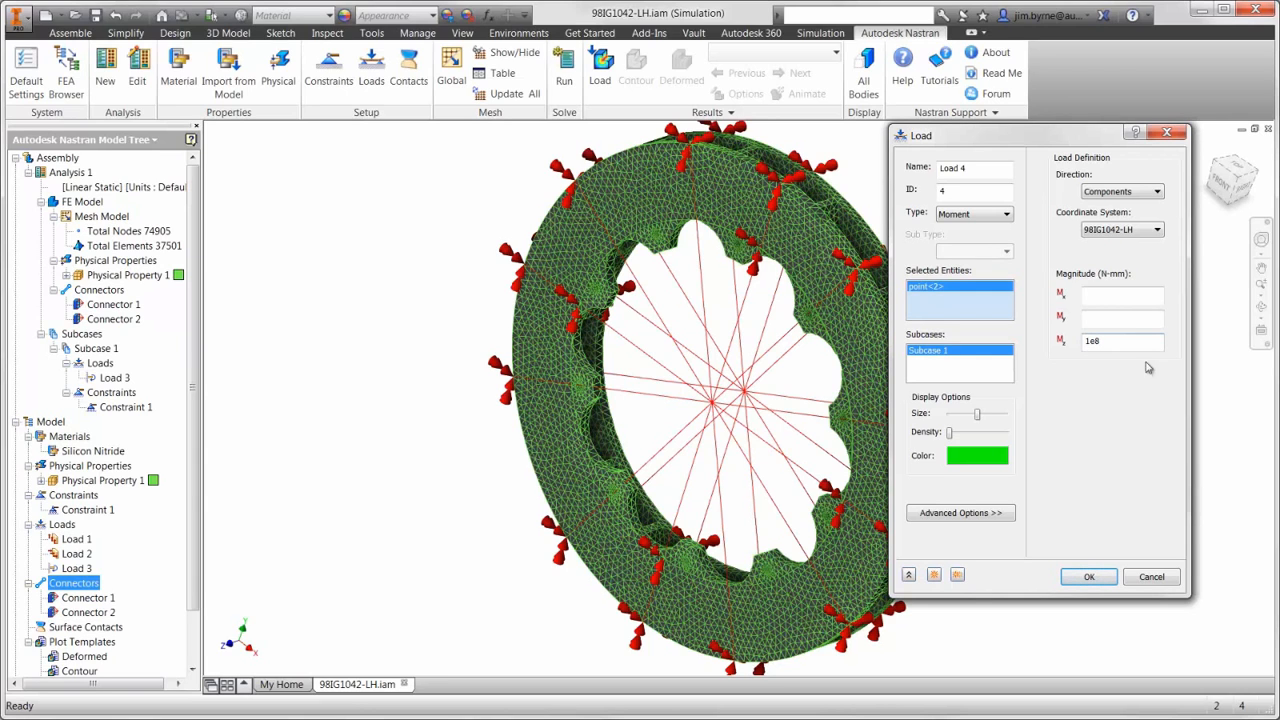
left_click(1089, 576)
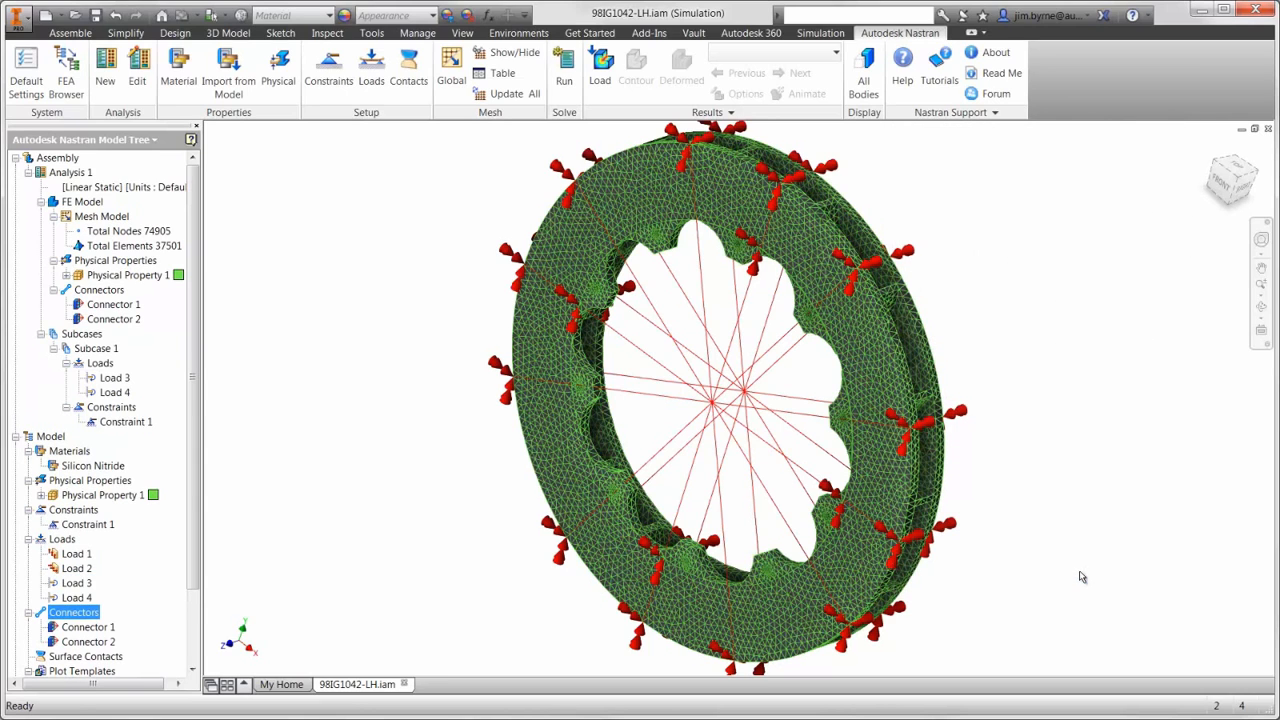
Rename Subcase 1 as Structural
right_click(108, 350)
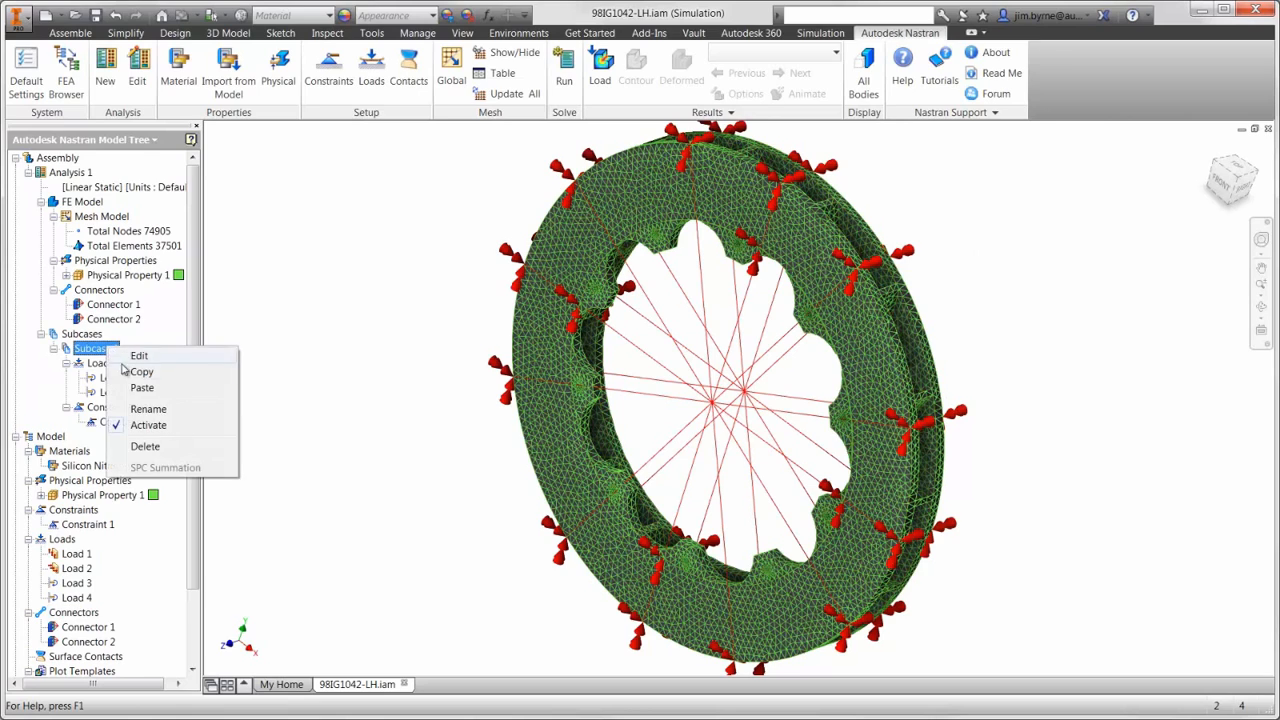
left_click(141, 410)
type("Stru")
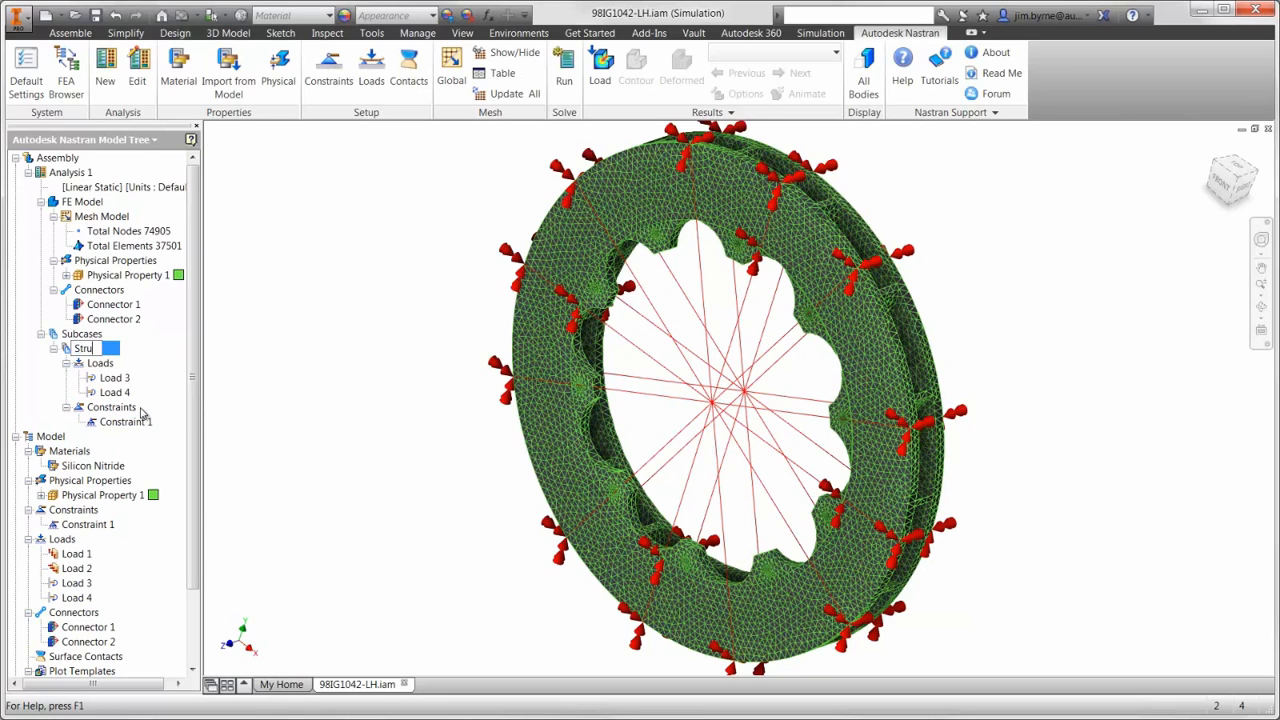
type("ctural")
key("Return")
Duplicate the Structural subcase and name the copy Structural+Thermal
right_click(104, 351)
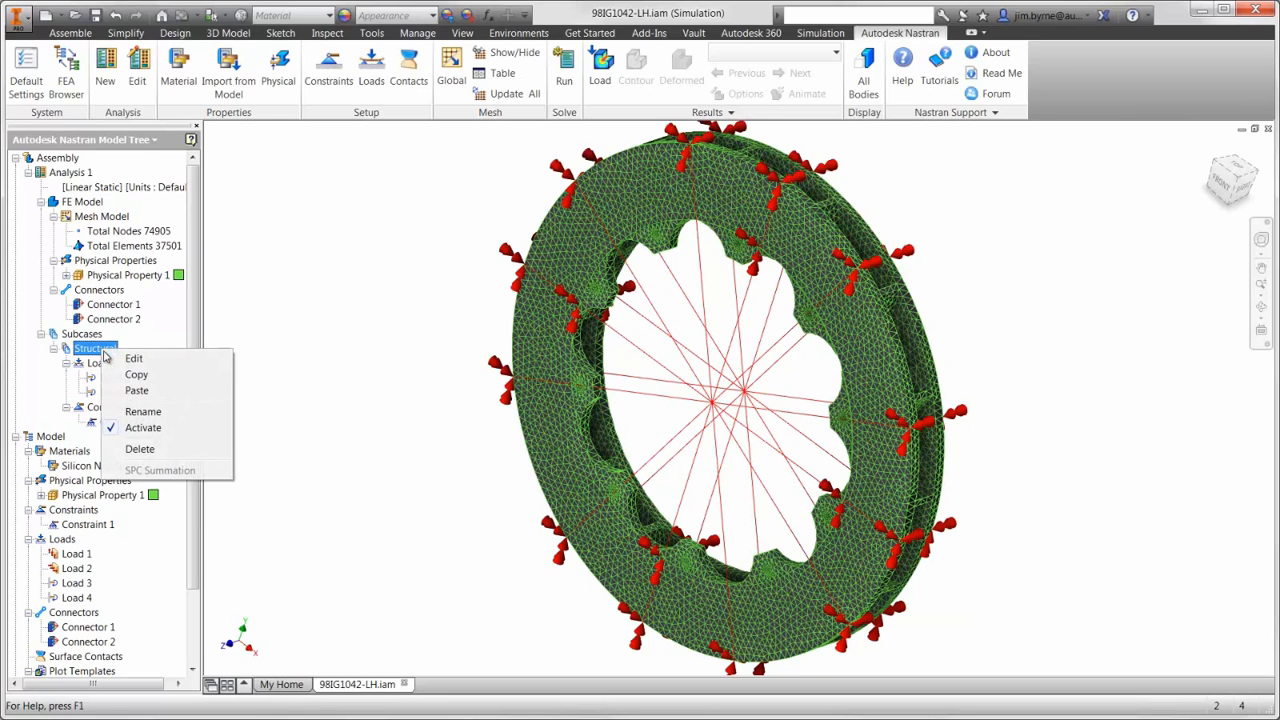
left_click(122, 375)
right_click(82, 335)
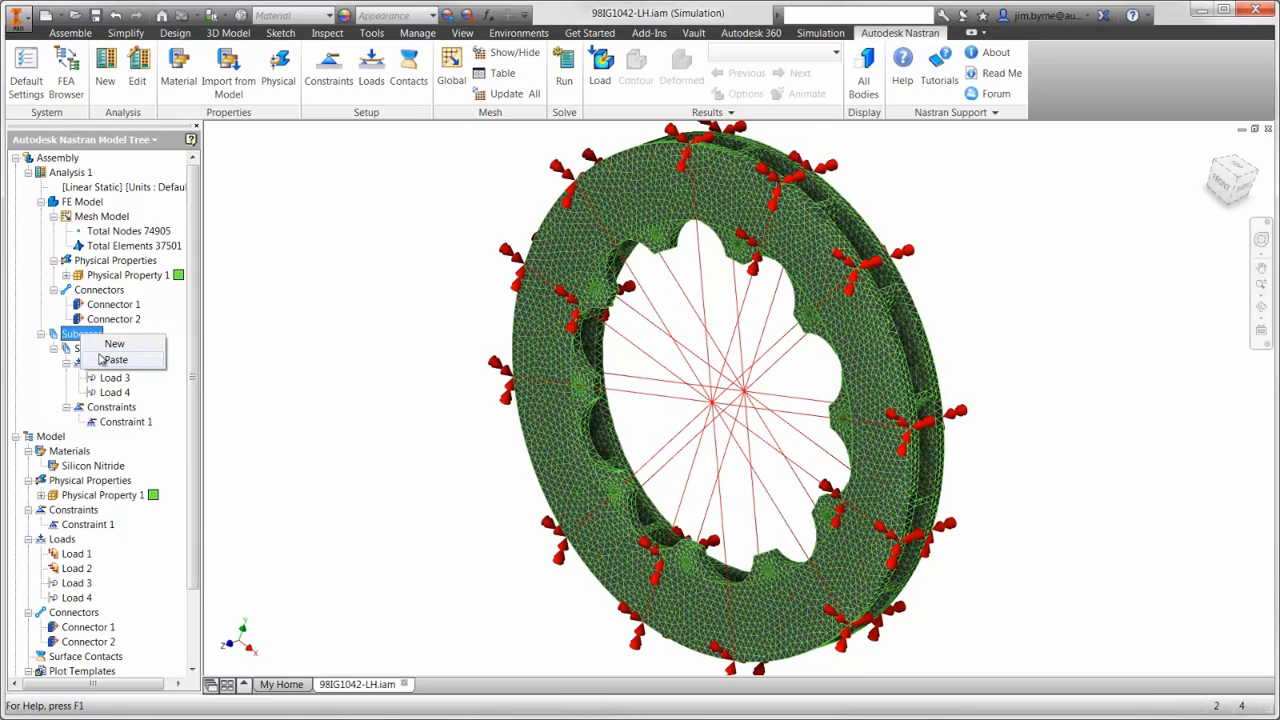
left_click(112, 359)
right_click(108, 437)
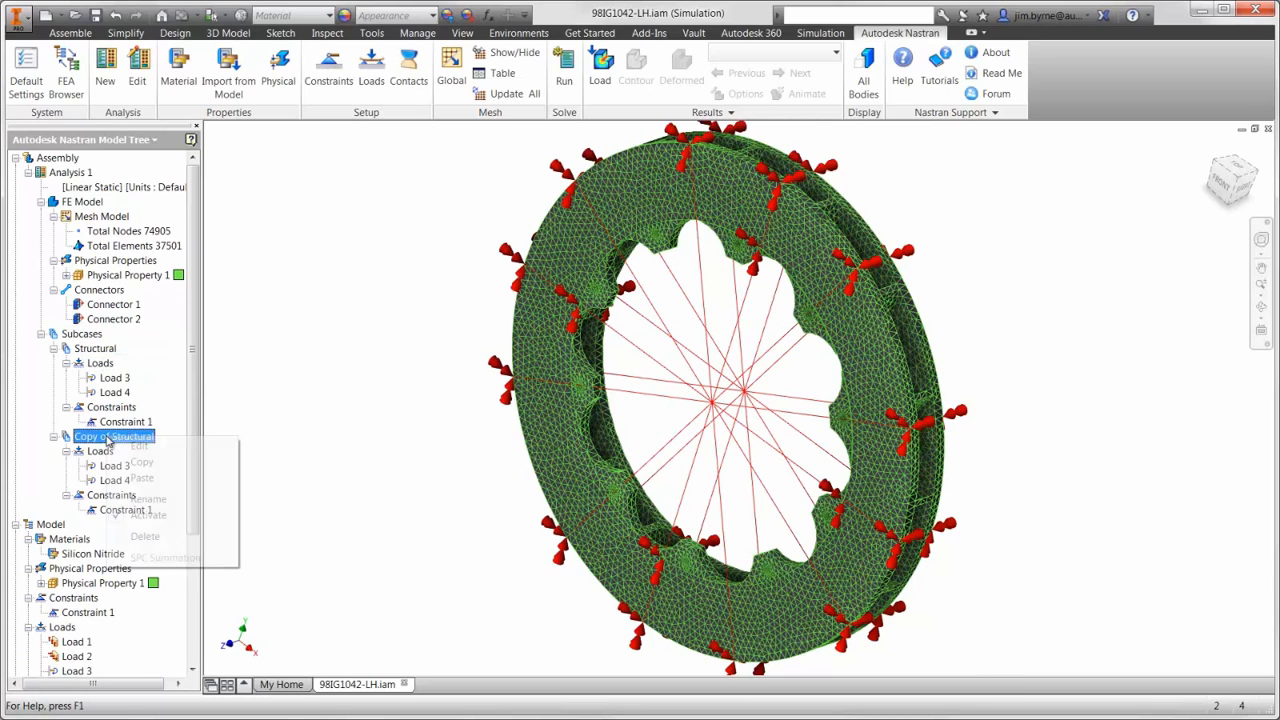
left_click(143, 499)
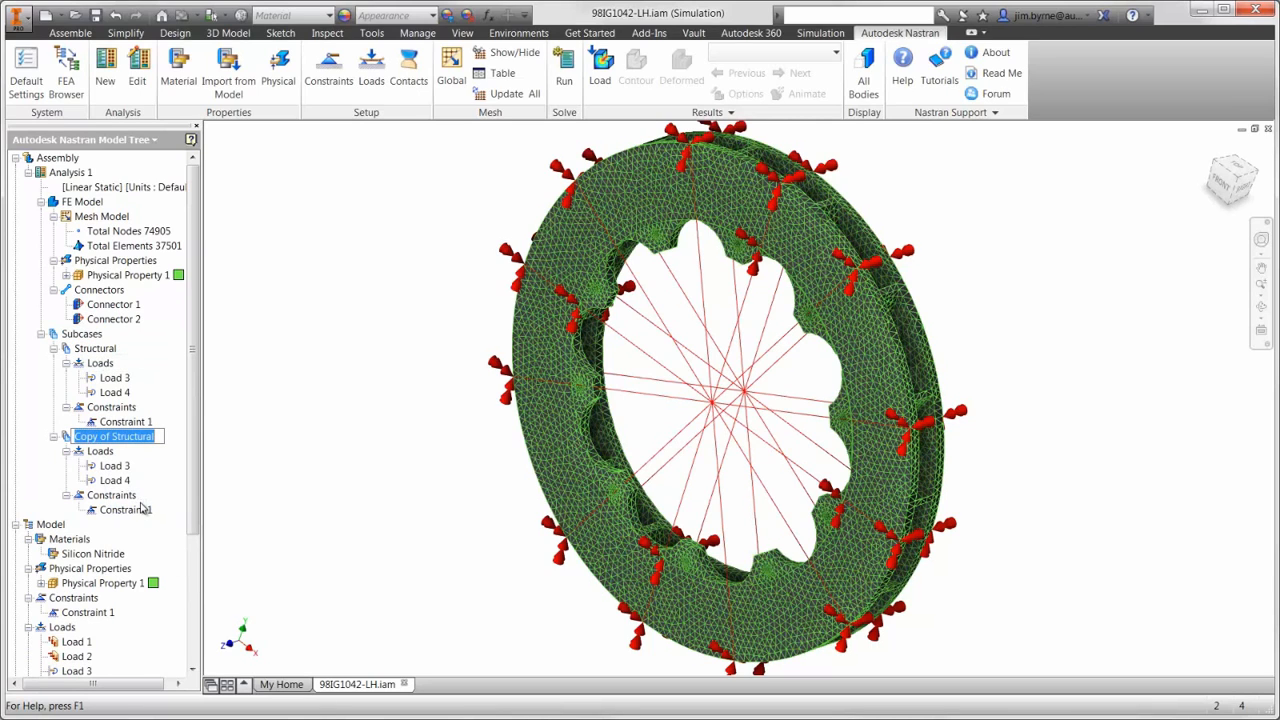
type("Str")
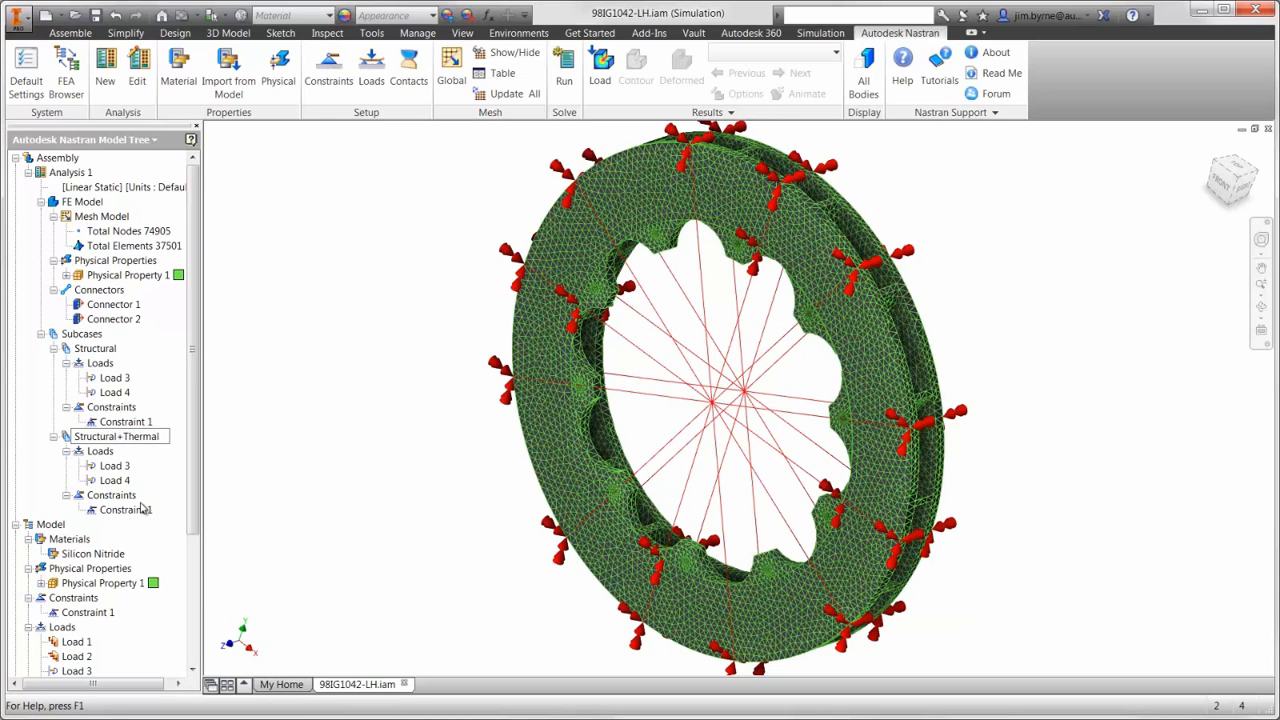
key("Return")
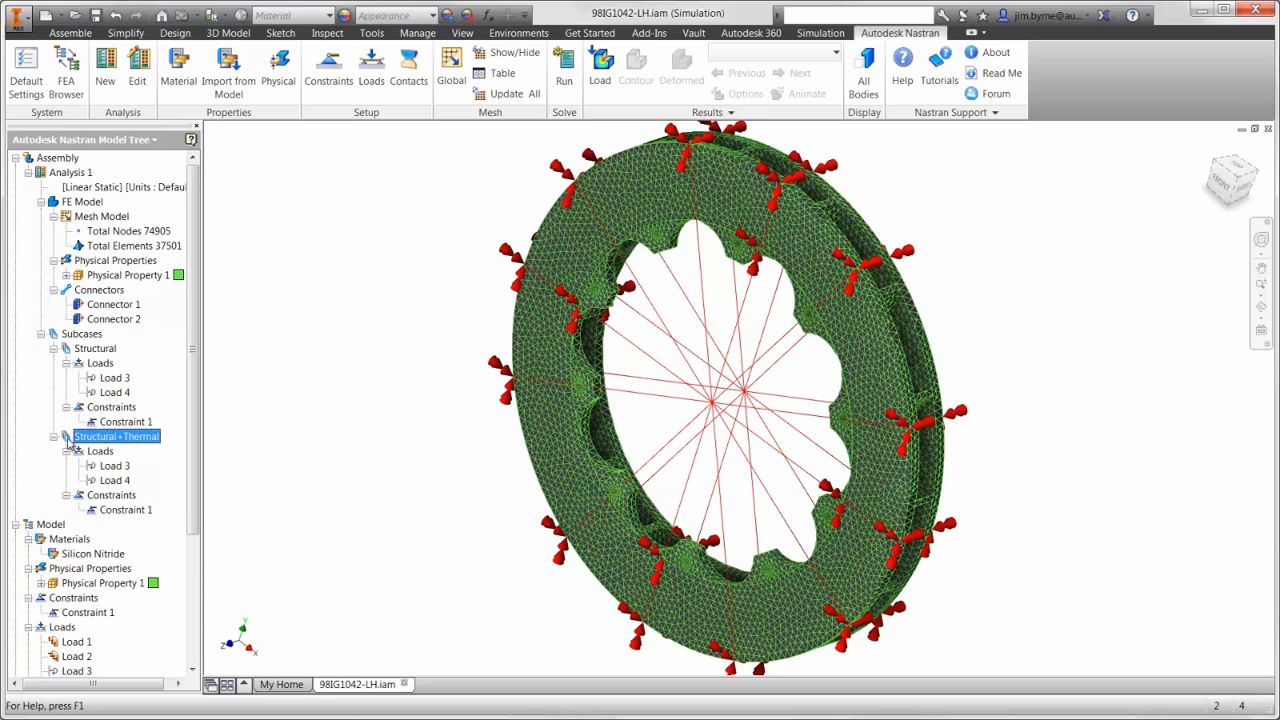
Add a From Output load to the Structural+Thermal subcase, using the SUBCASE 1 temperature results from 98IG1042-LH.FNO in the Thermal folder
left_click(371, 70)
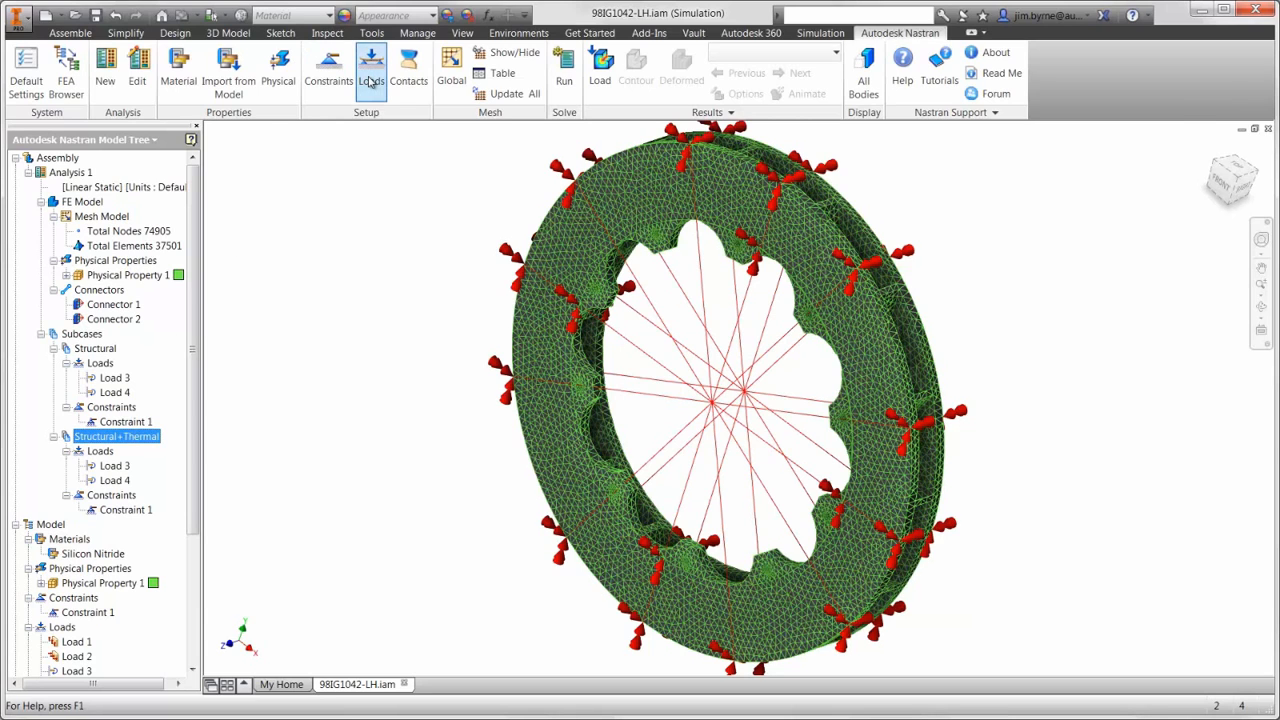
left_click(963, 214)
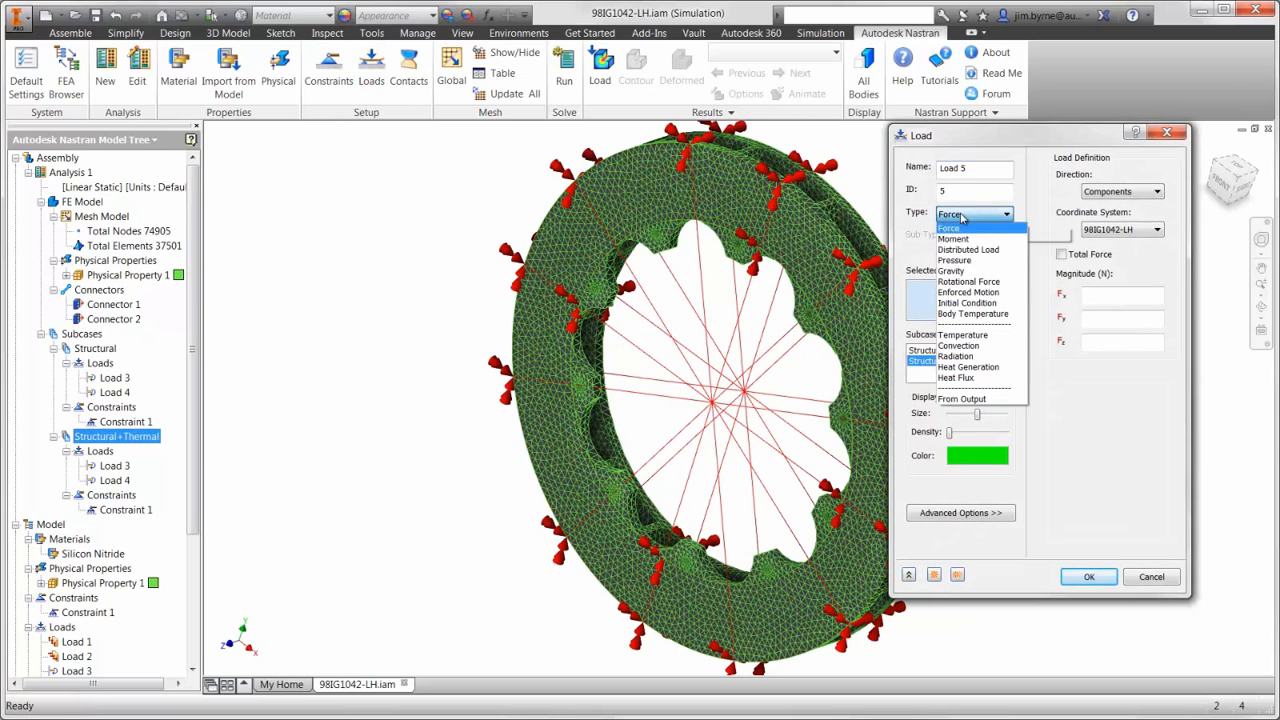
left_click(957, 399)
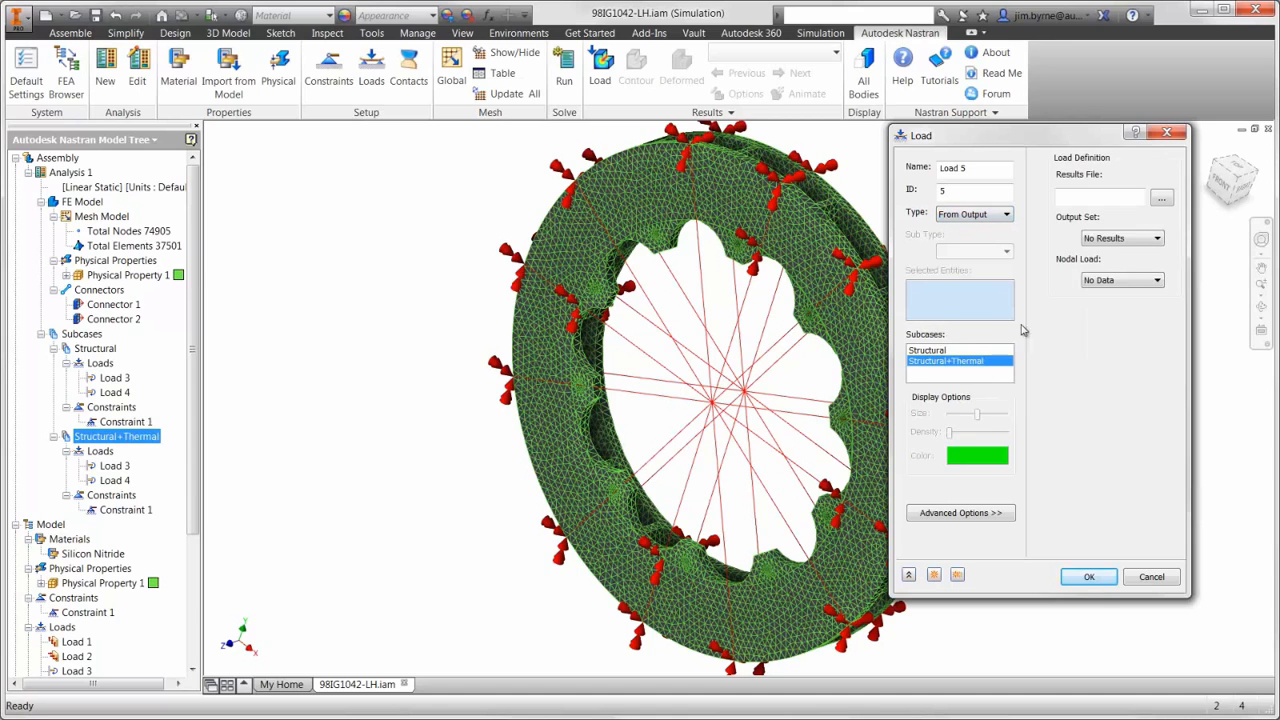
left_click(1160, 198)
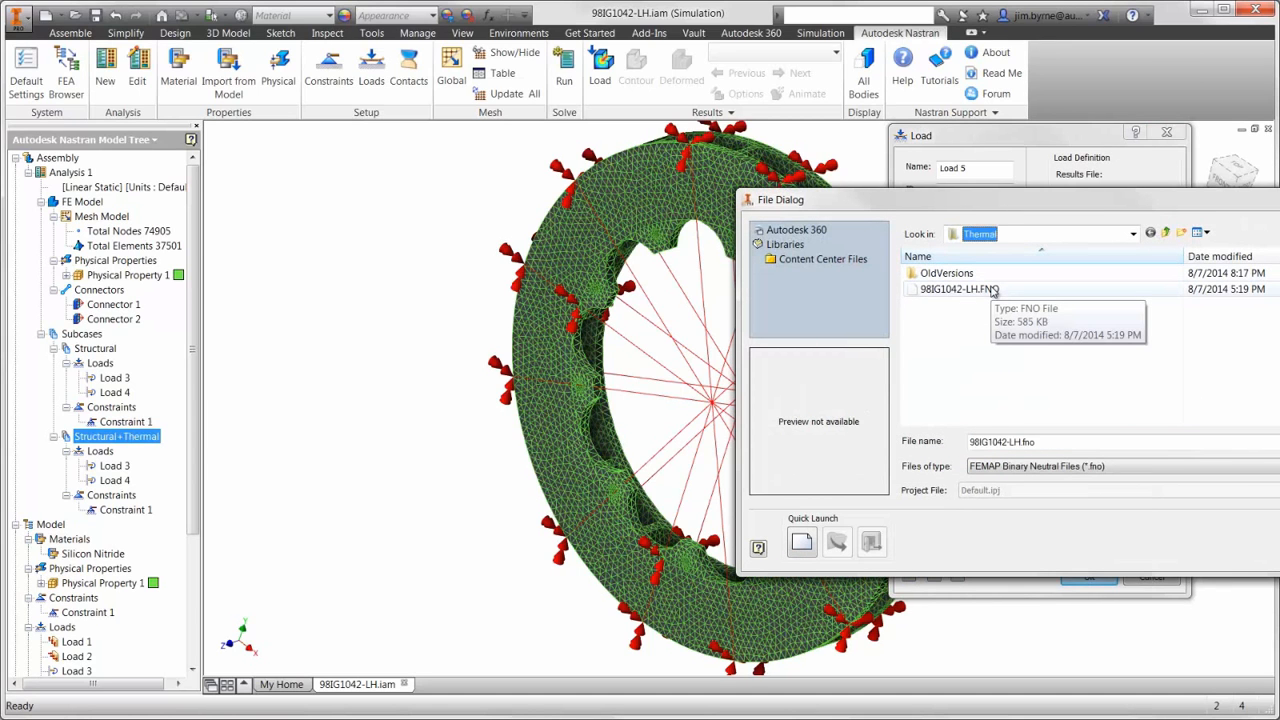
double_click(993, 290)
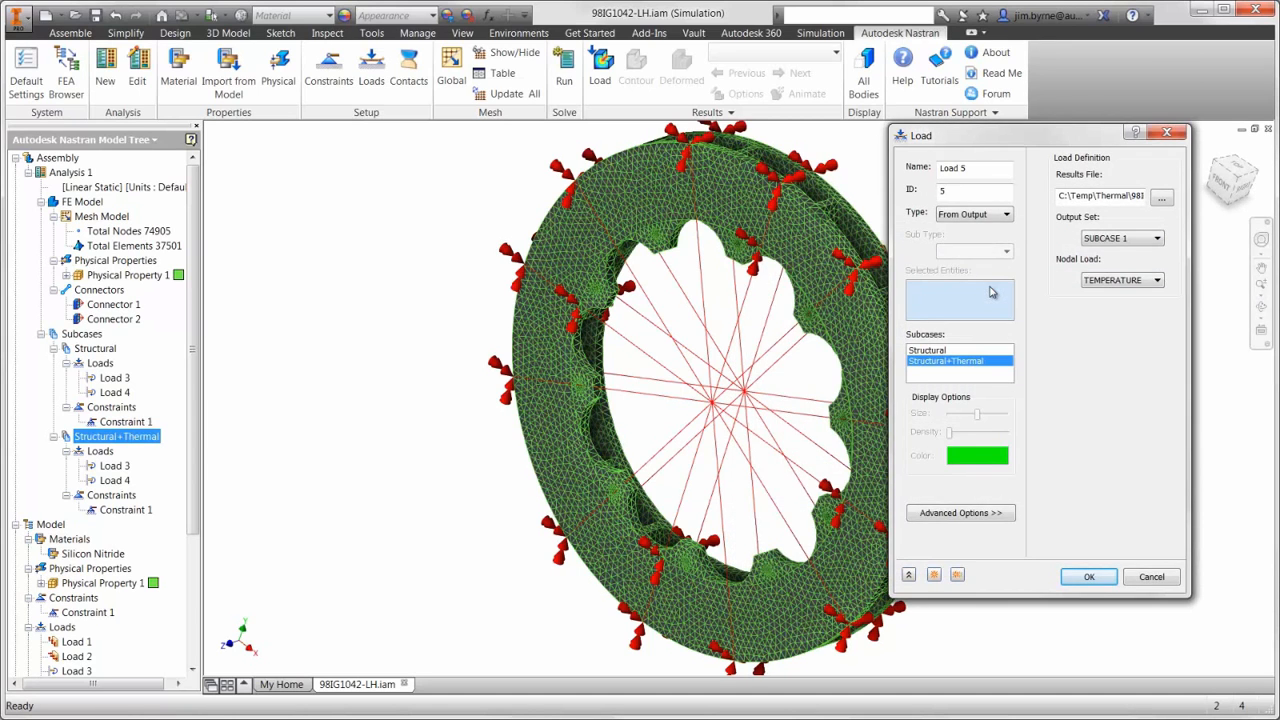
left_click(1082, 577)
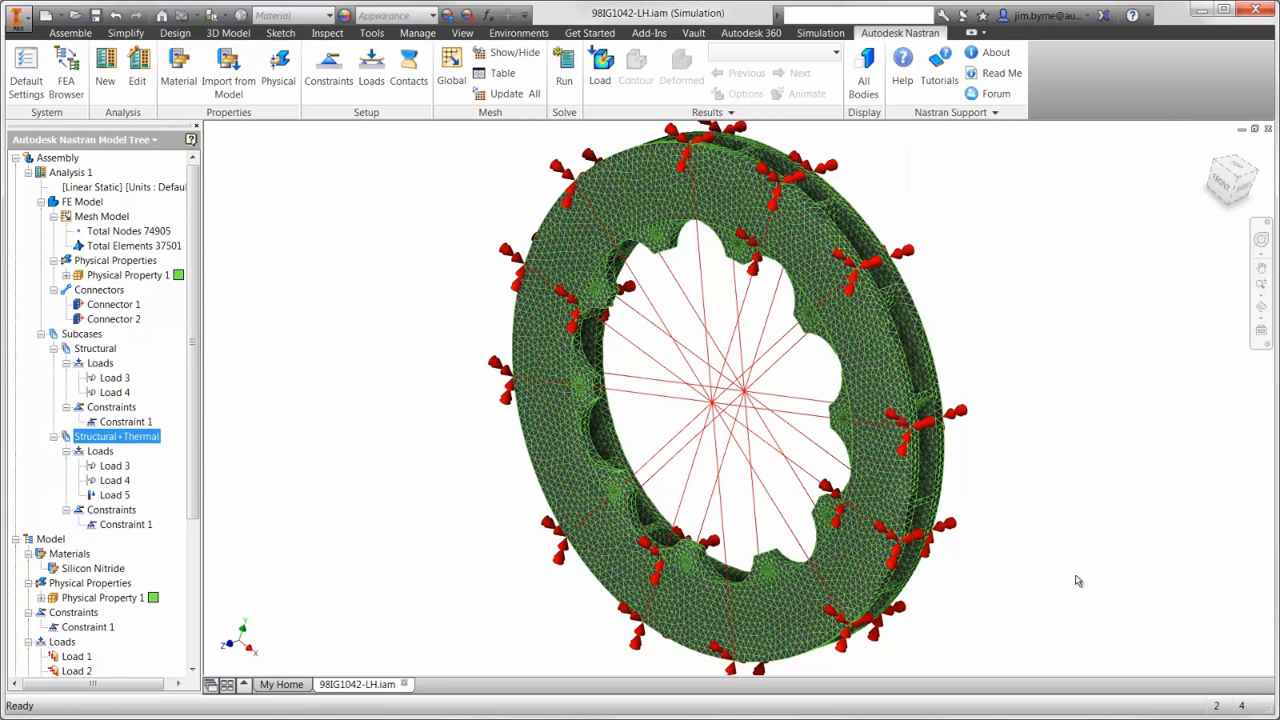
Duplicate the Structural+Thermal subcase with its loads and constraint, and name the copy Thermal
right_click(142, 436)
key("Escape")
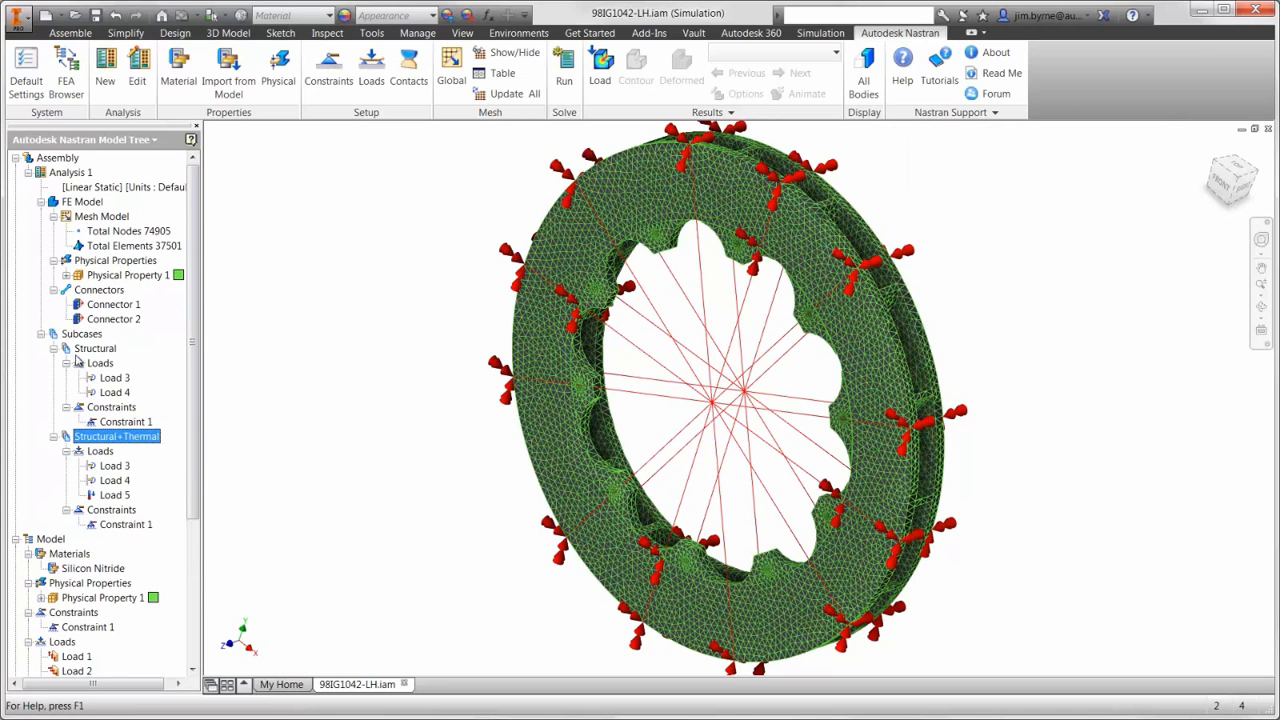
right_click(84, 335)
left_click(118, 362)
right_click(137, 540)
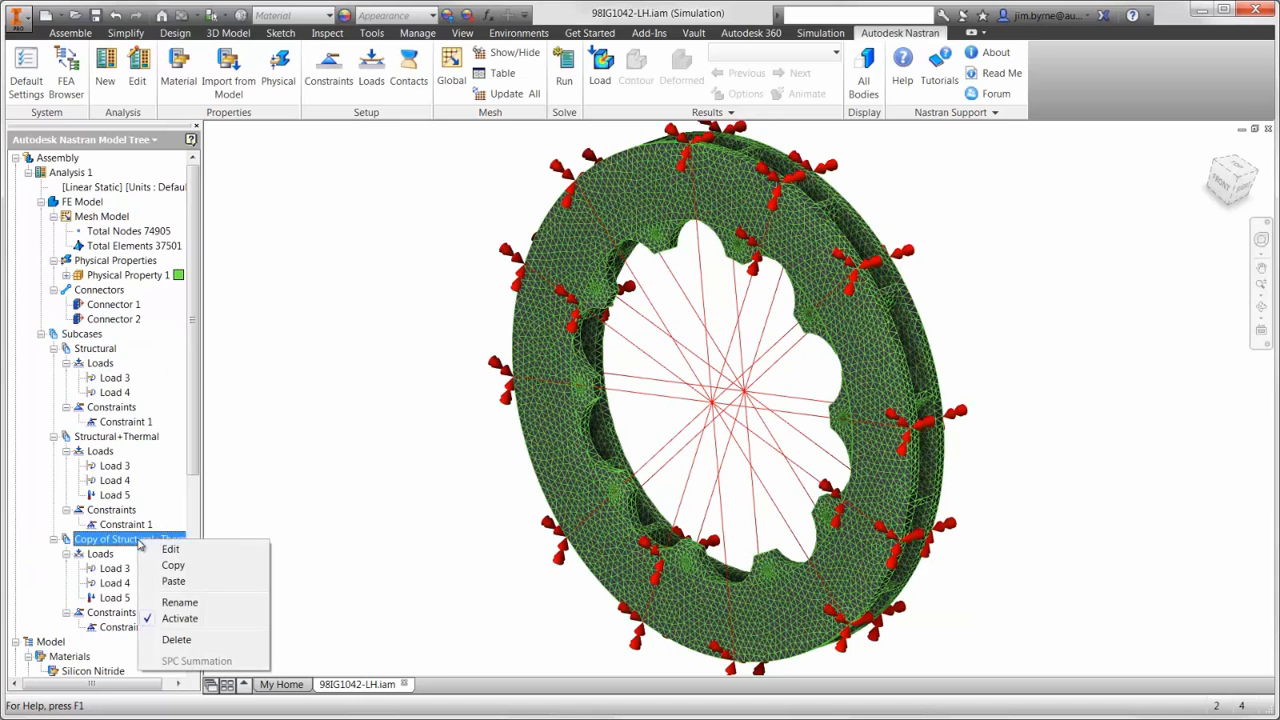
left_click(177, 605)
type("Thermal")
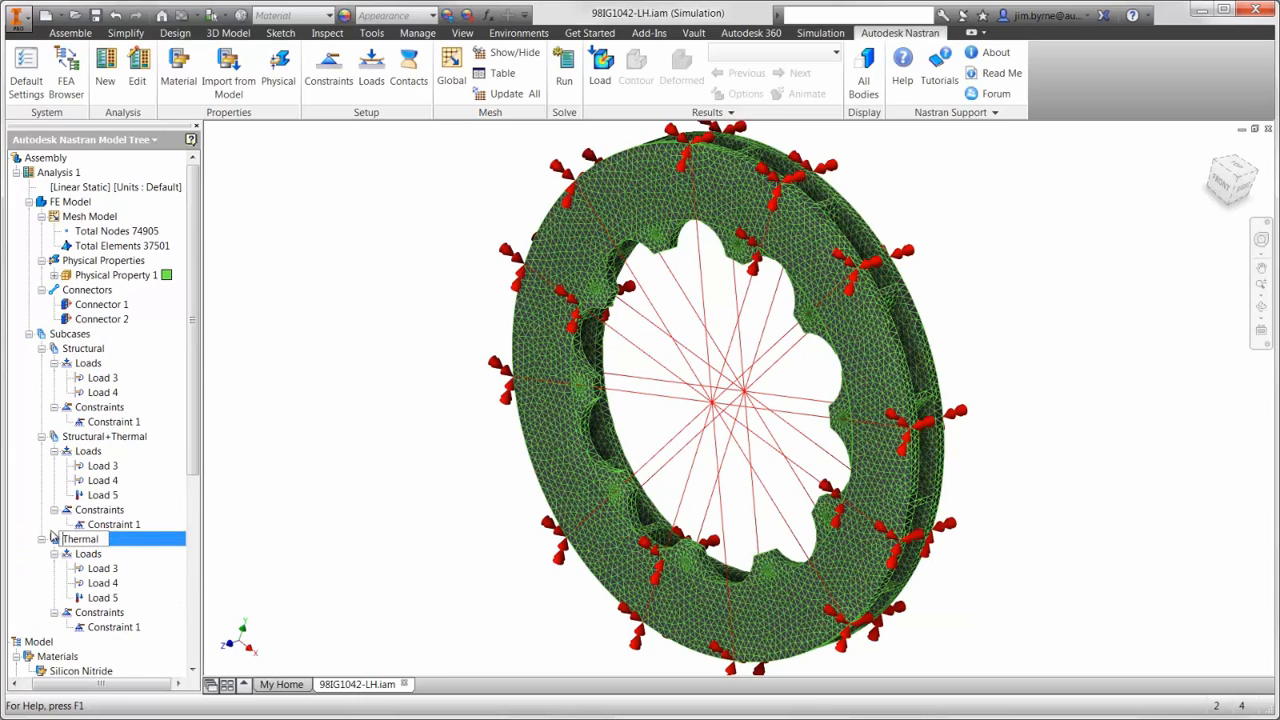
key("Return")
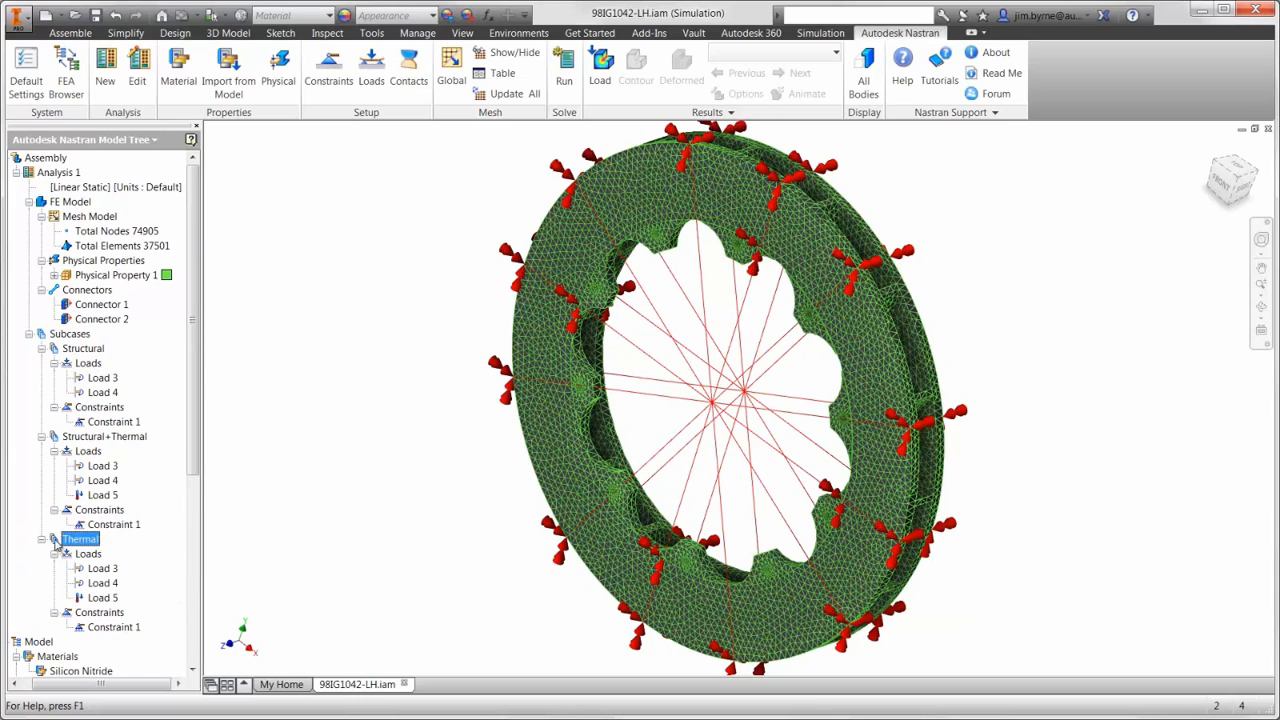
Delete moment loads Load 3 and Load 4 from the Thermal subcase, keeping only the temperature load
left_click(86, 584)
key("Delete")
key("Delete")
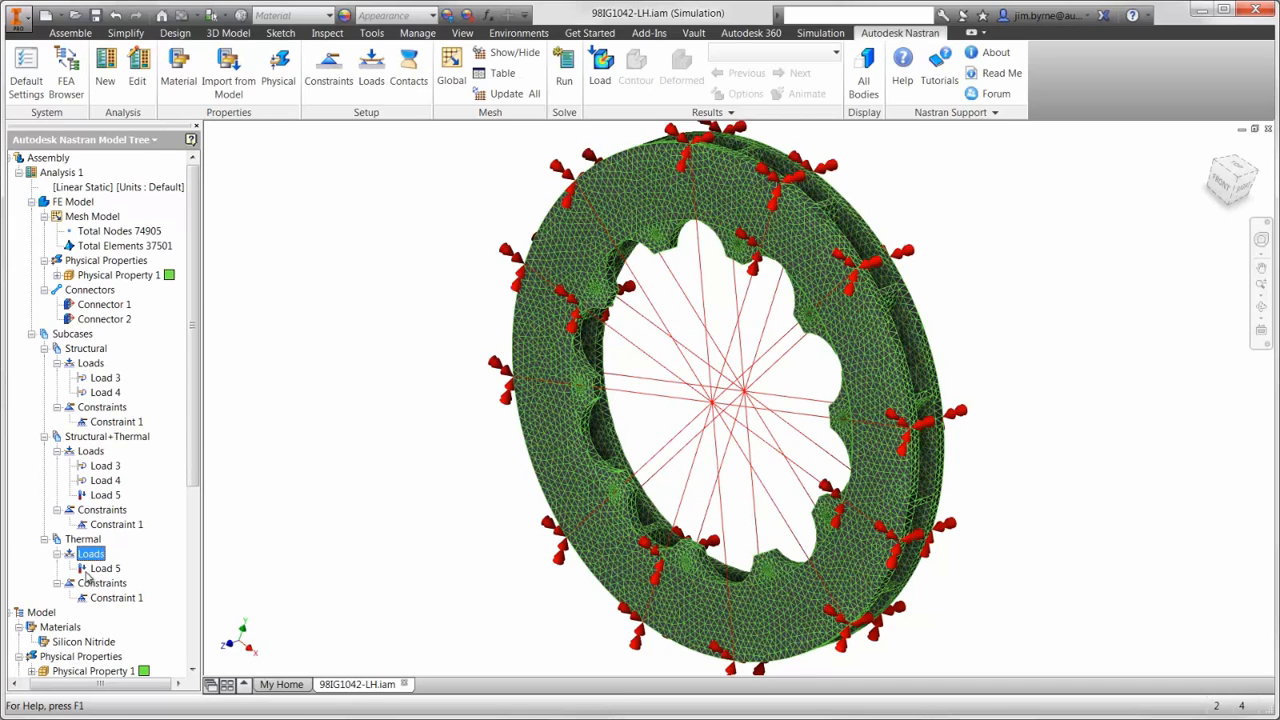
Run the linear static analysis for all three subcases
left_click(565, 82)
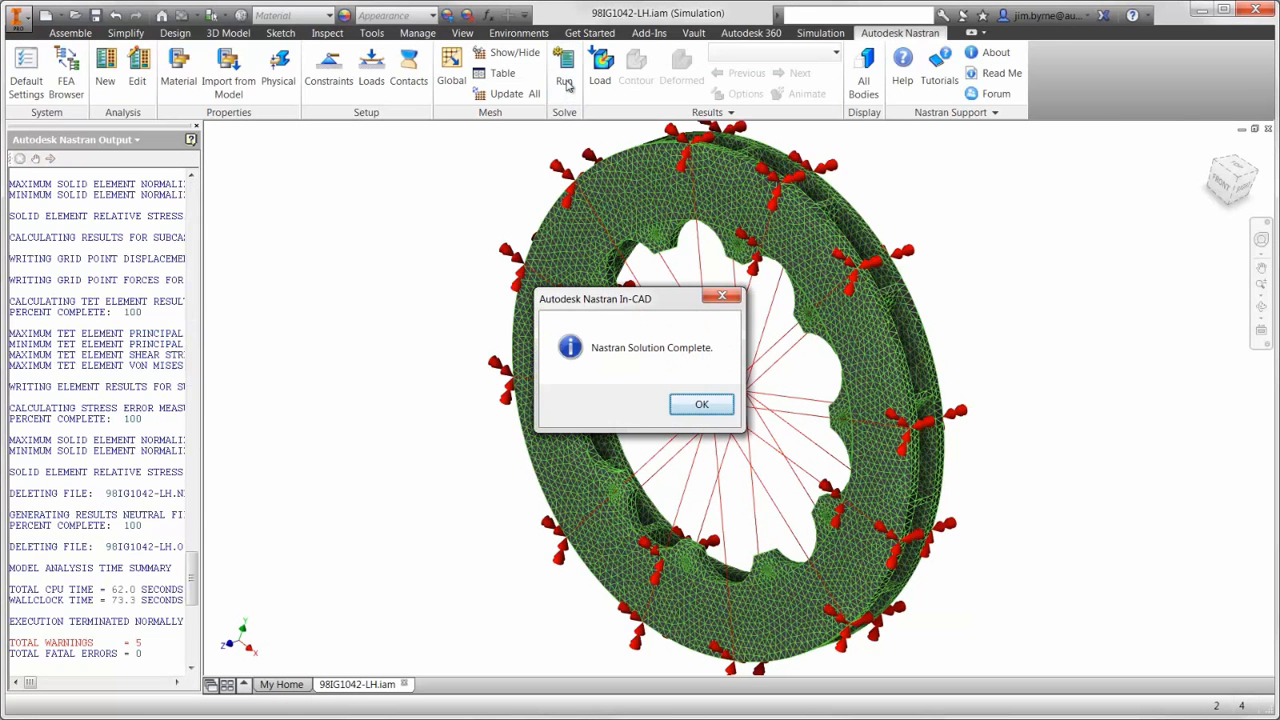
left_click(684, 403)
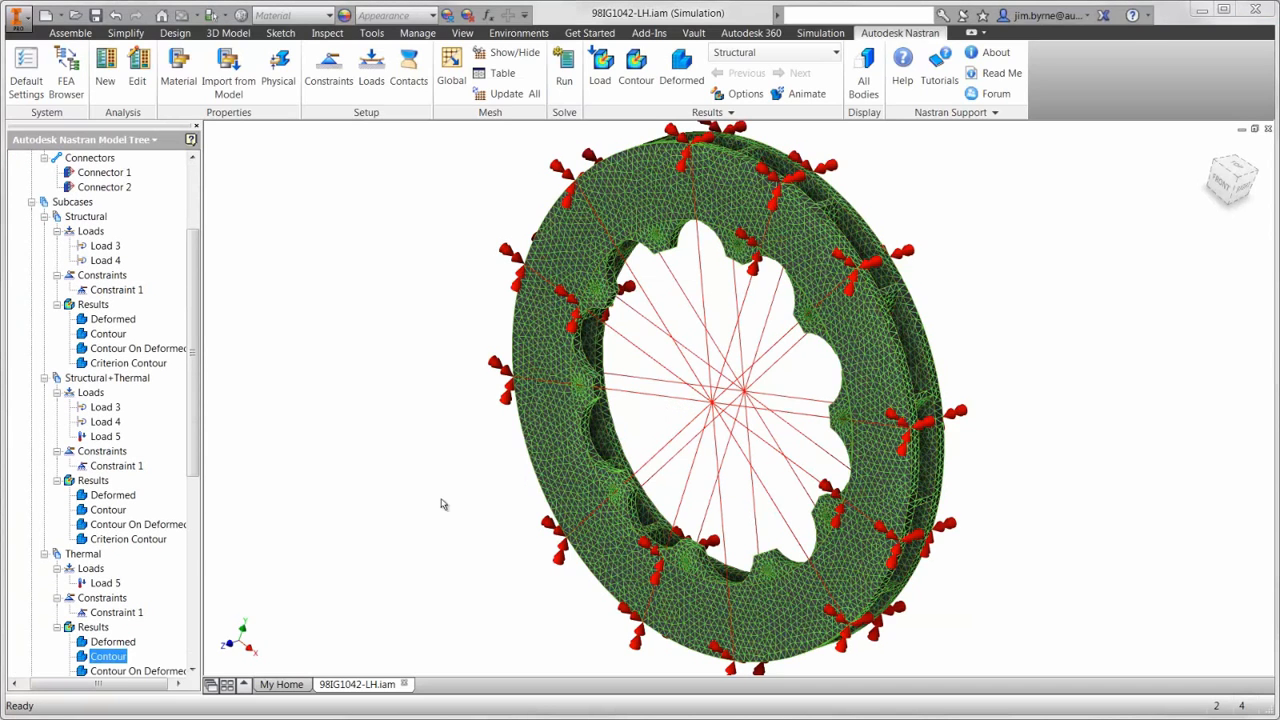
Display the Thermal subcase's contour plot with total displacement as the result data
right_click(110, 656)
left_click(143, 516)
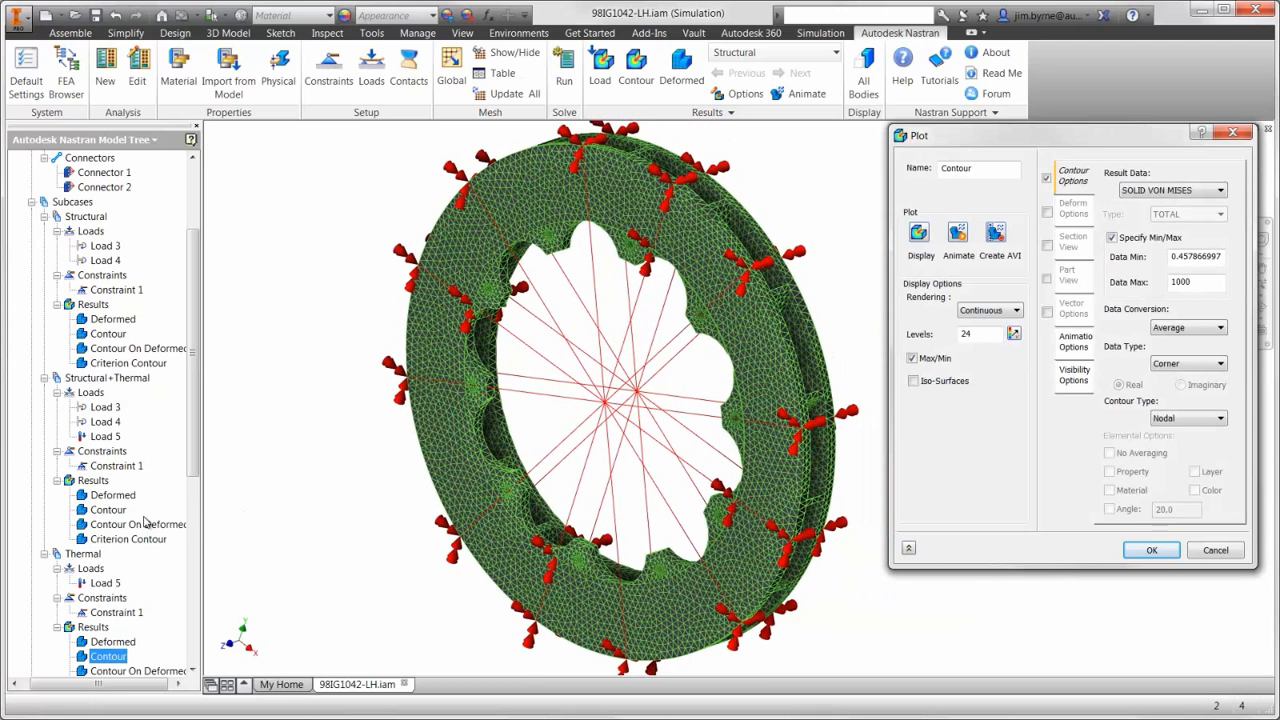
left_click(1134, 195)
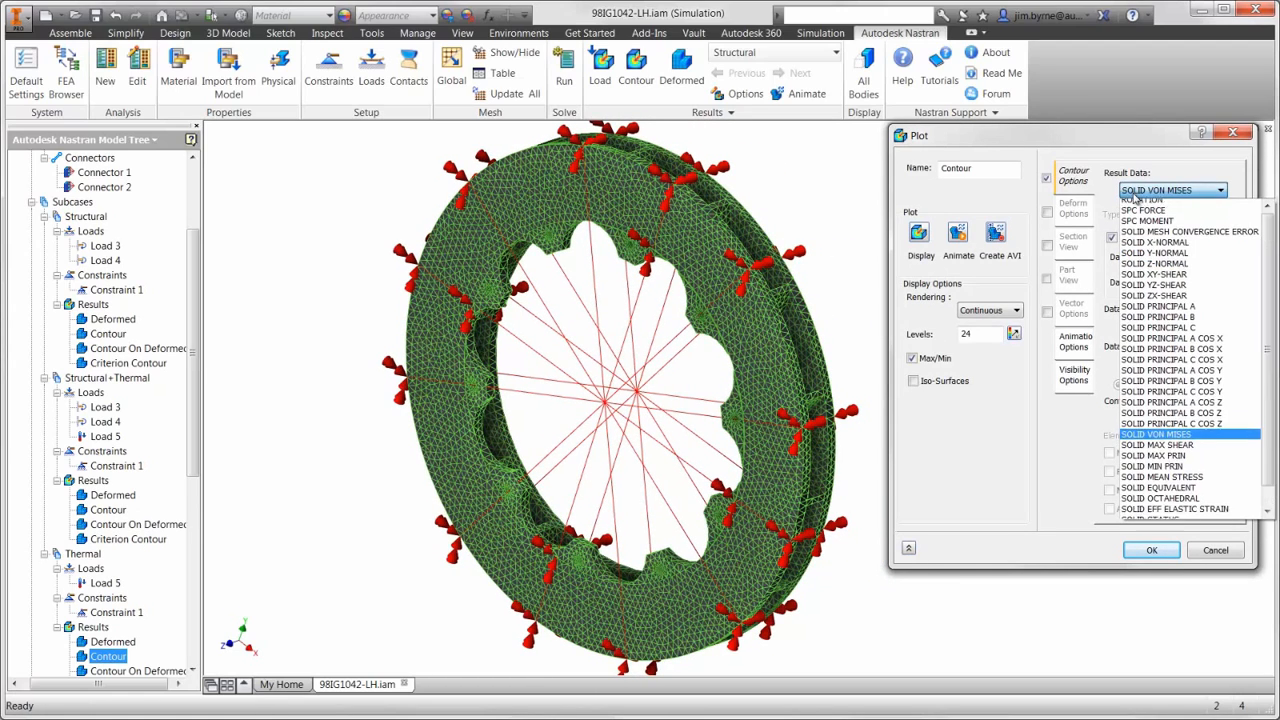
scroll(1140, 205, "up", 1)
left_click(1146, 207)
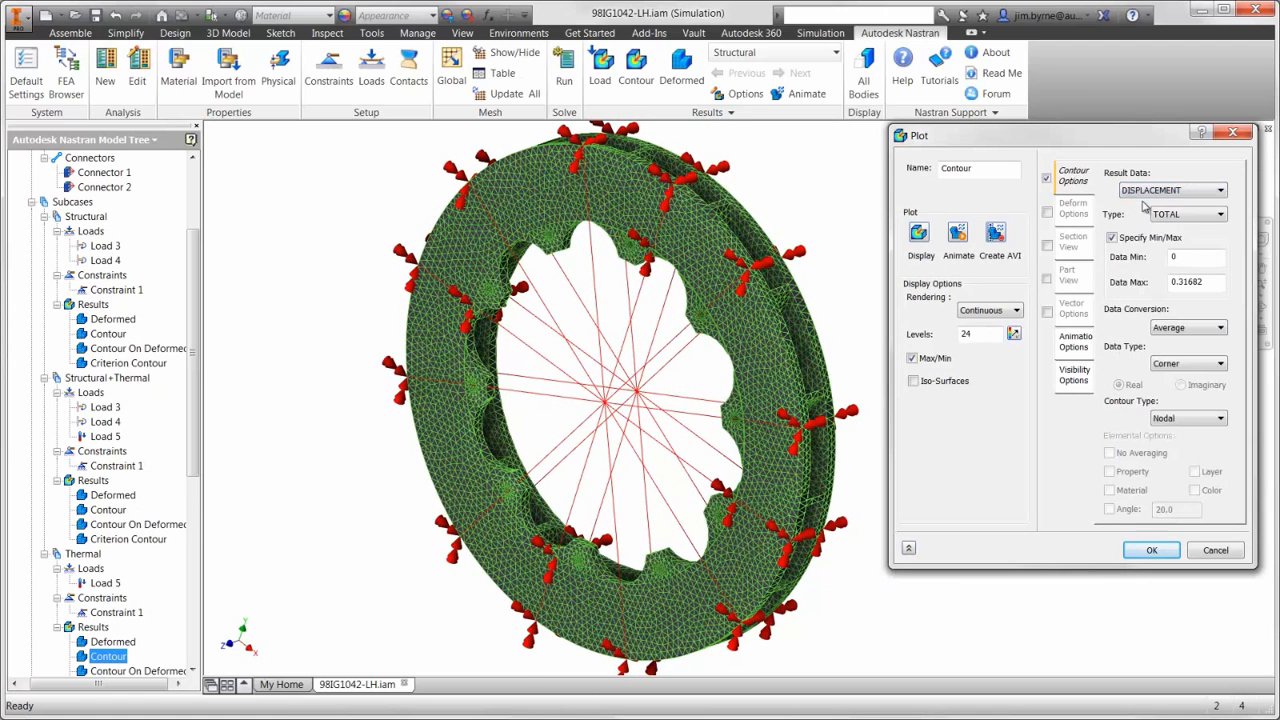
left_click(916, 233)
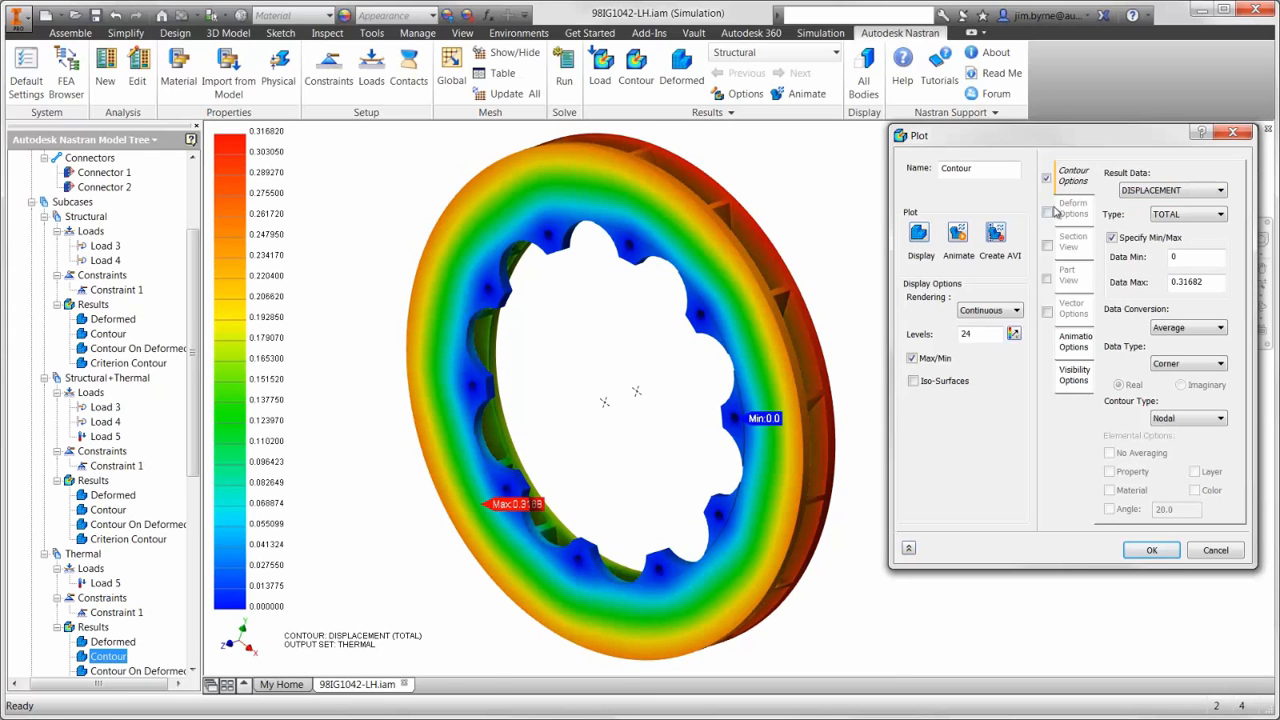
Animate the Thermal displacement contour with total deformation at a 10 percent scale, and stop the animation
left_click(1047, 212)
left_click(960, 232)
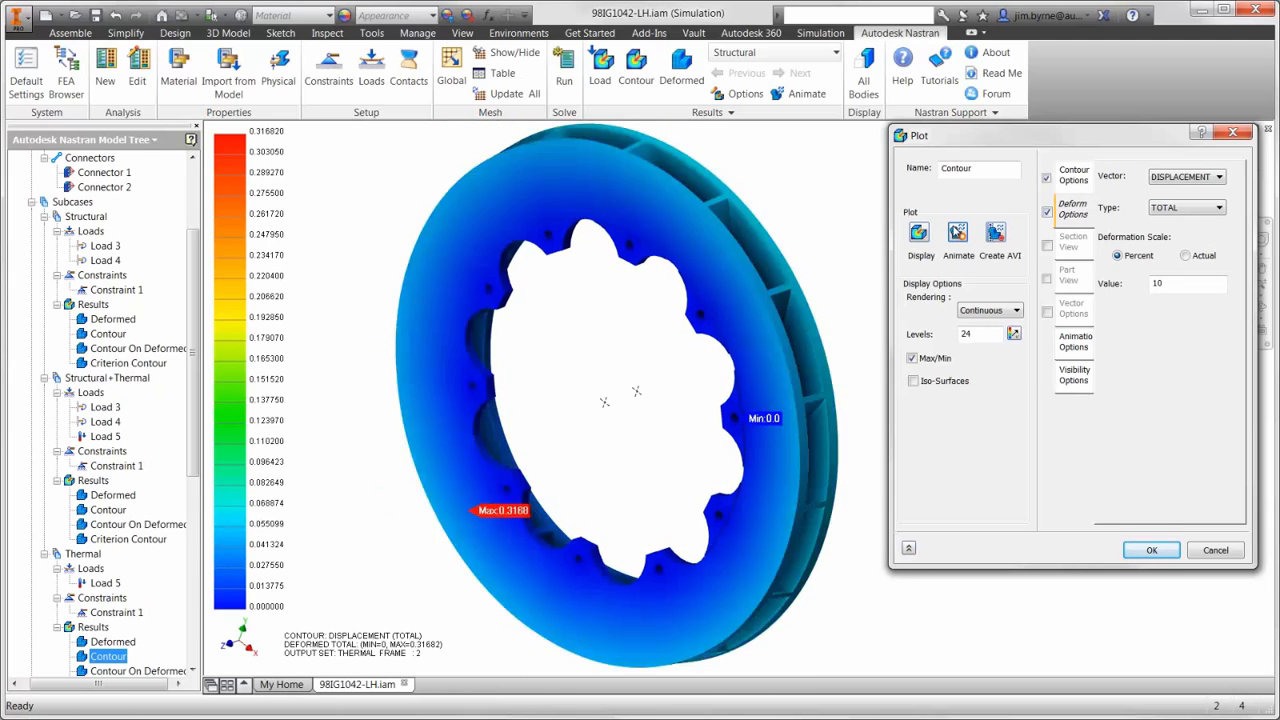
left_click(958, 232)
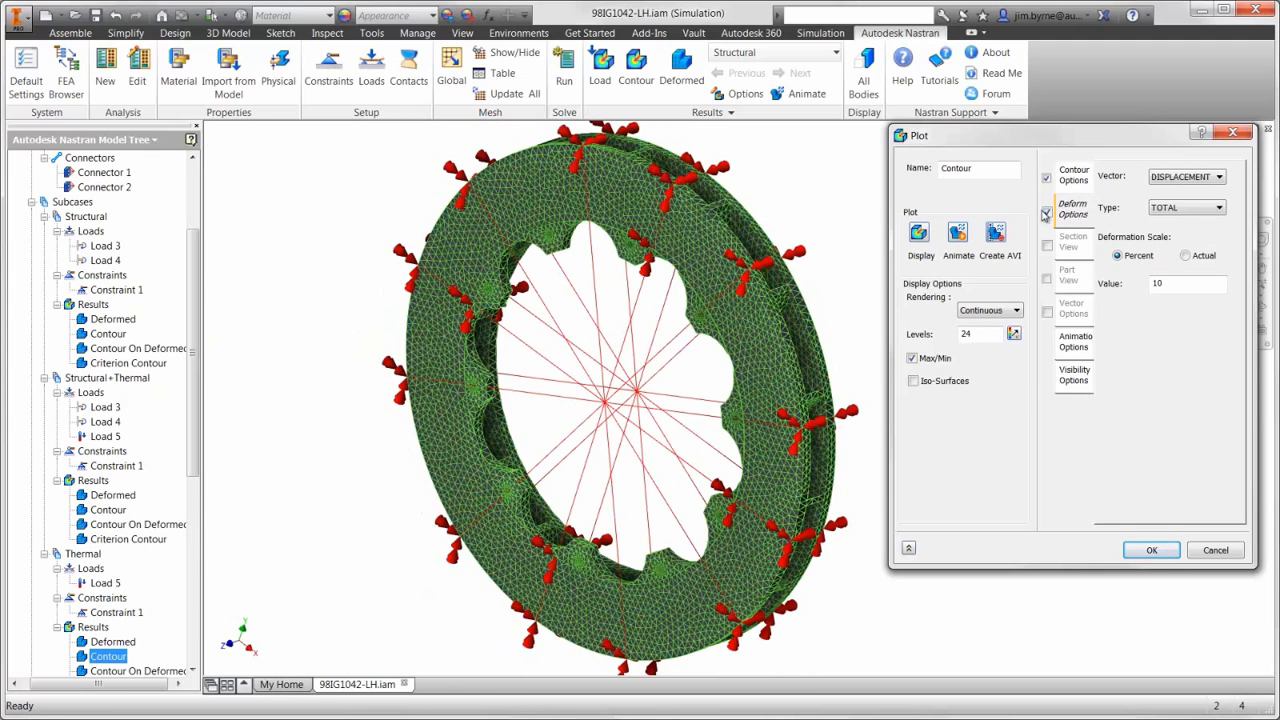
Display the Thermal contour as undeformed solid von Mises stress with a data maximum of 1000, and save the plot settings
left_click(1046, 213)
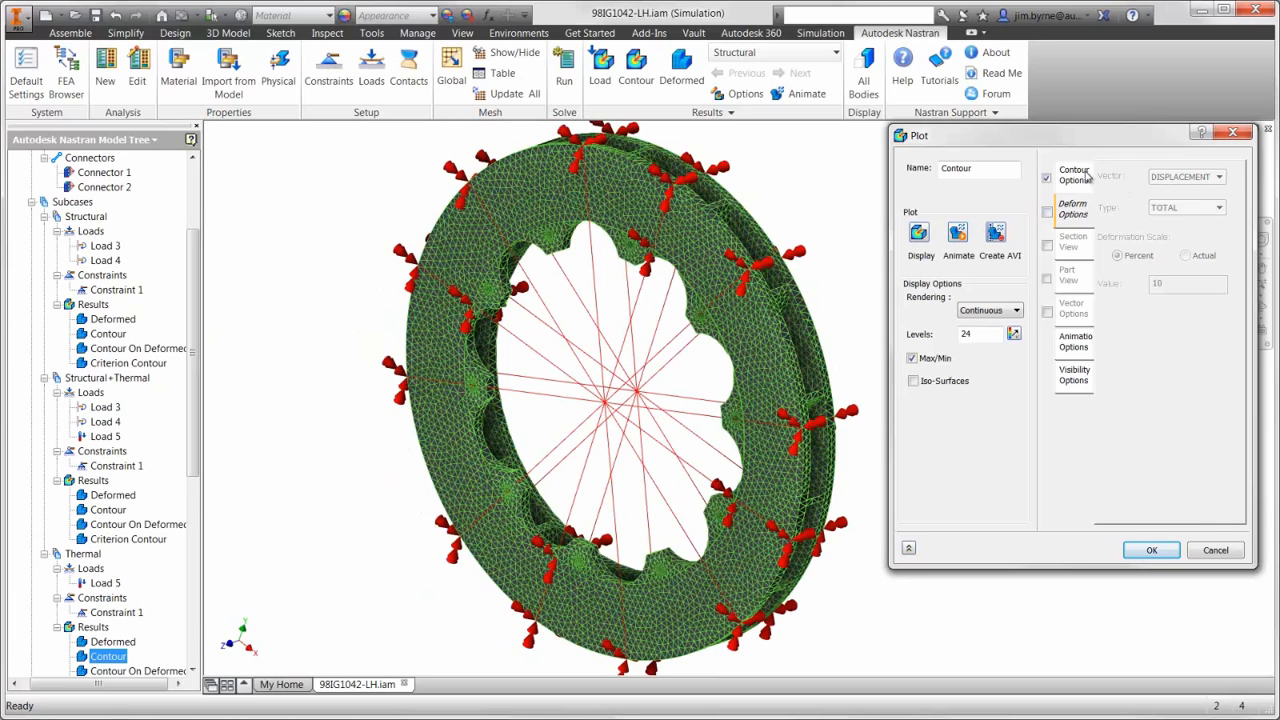
left_click(1088, 176)
left_click(1152, 191)
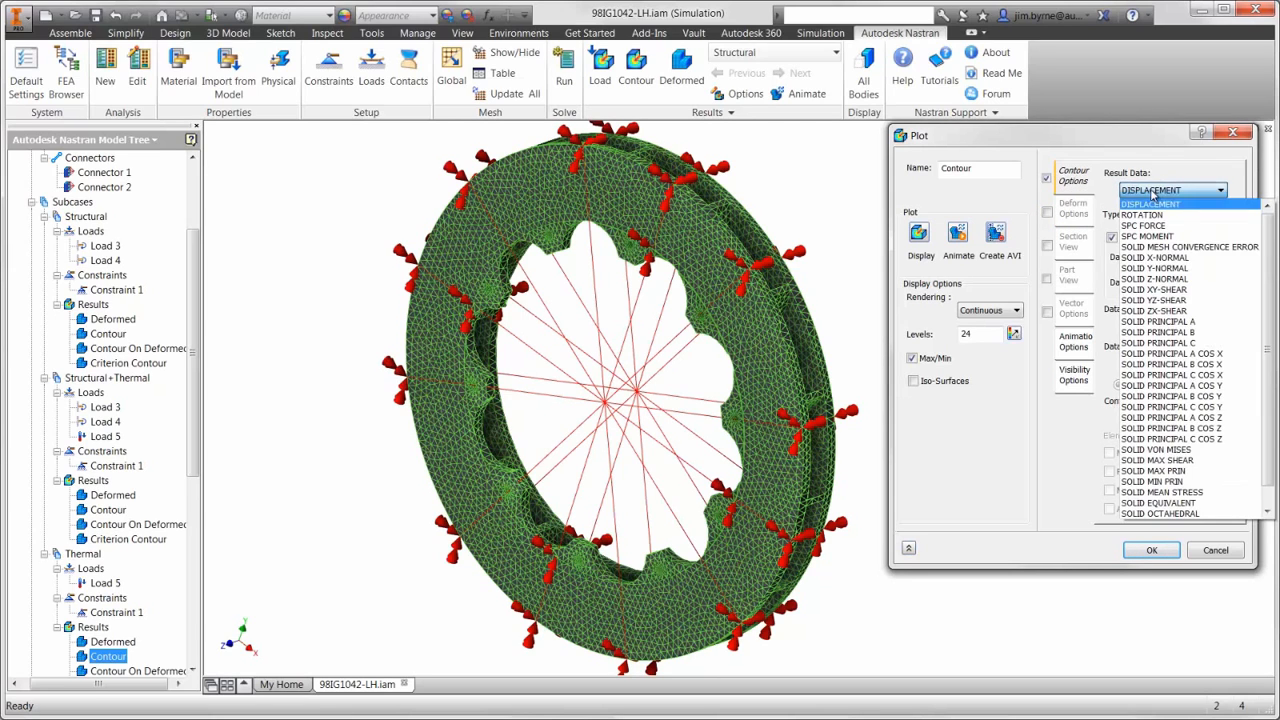
left_click(1163, 450)
type("1000")
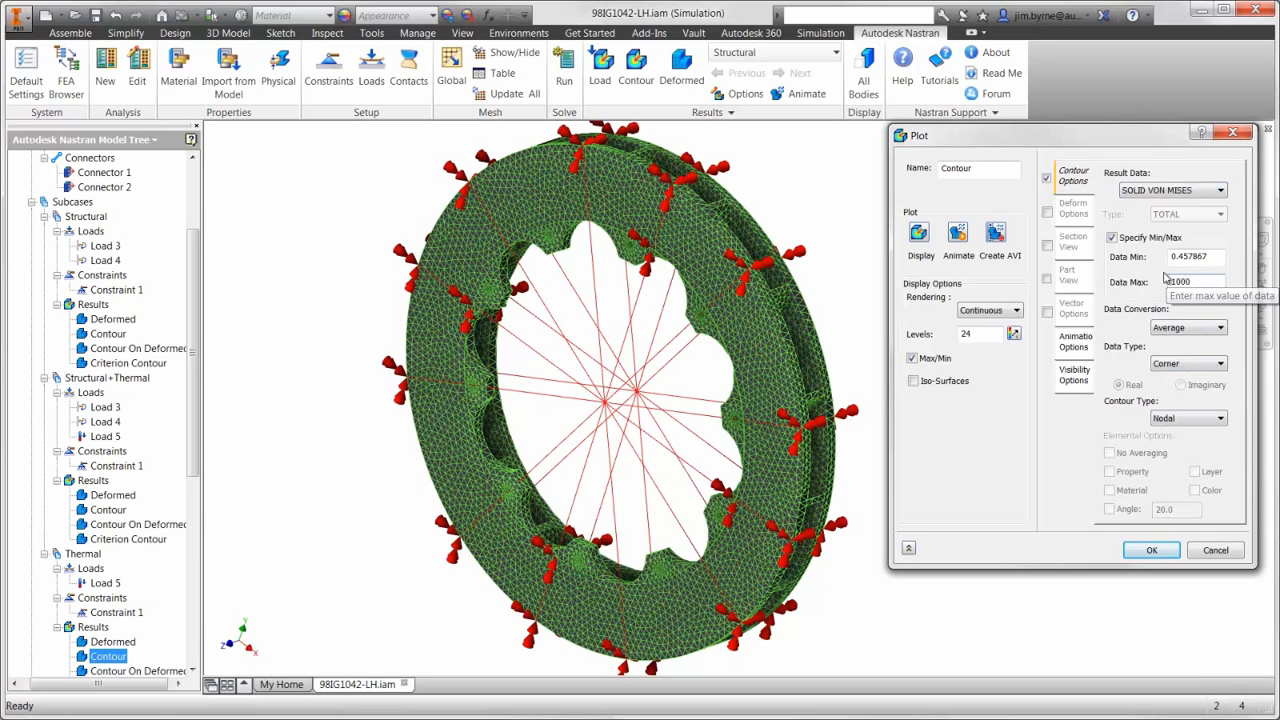
left_click(920, 232)
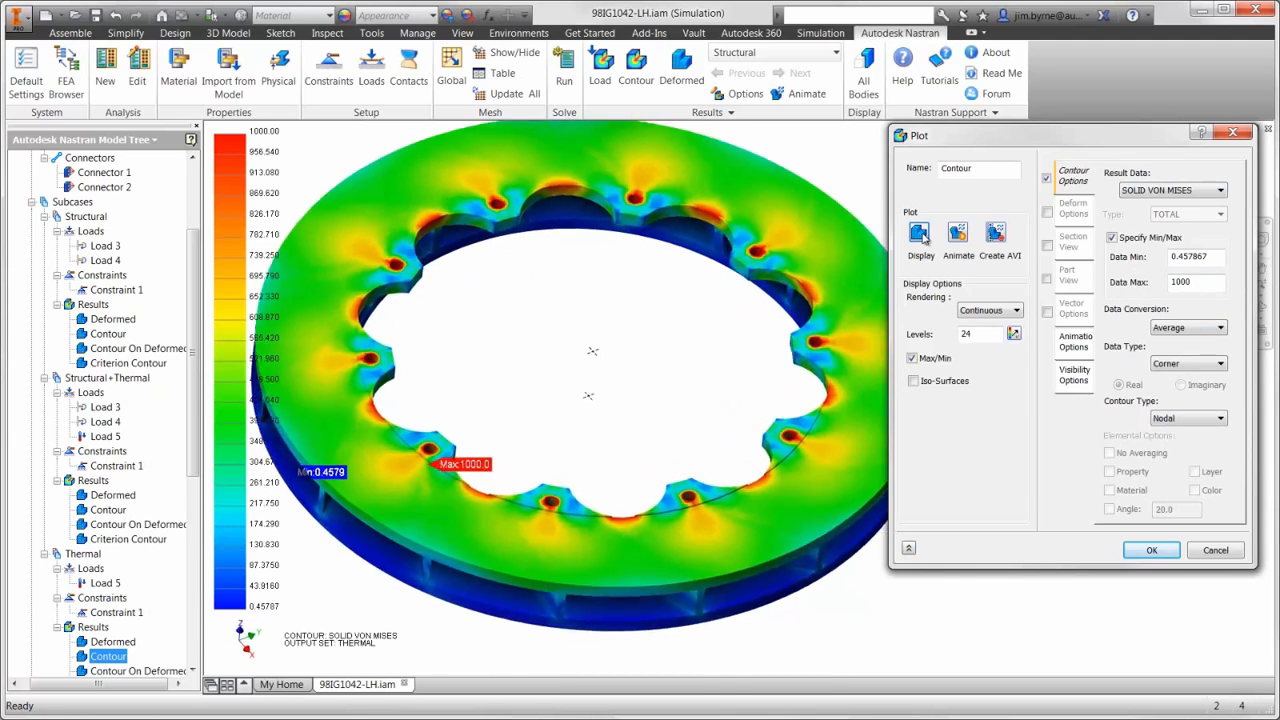
left_click(1150, 551)
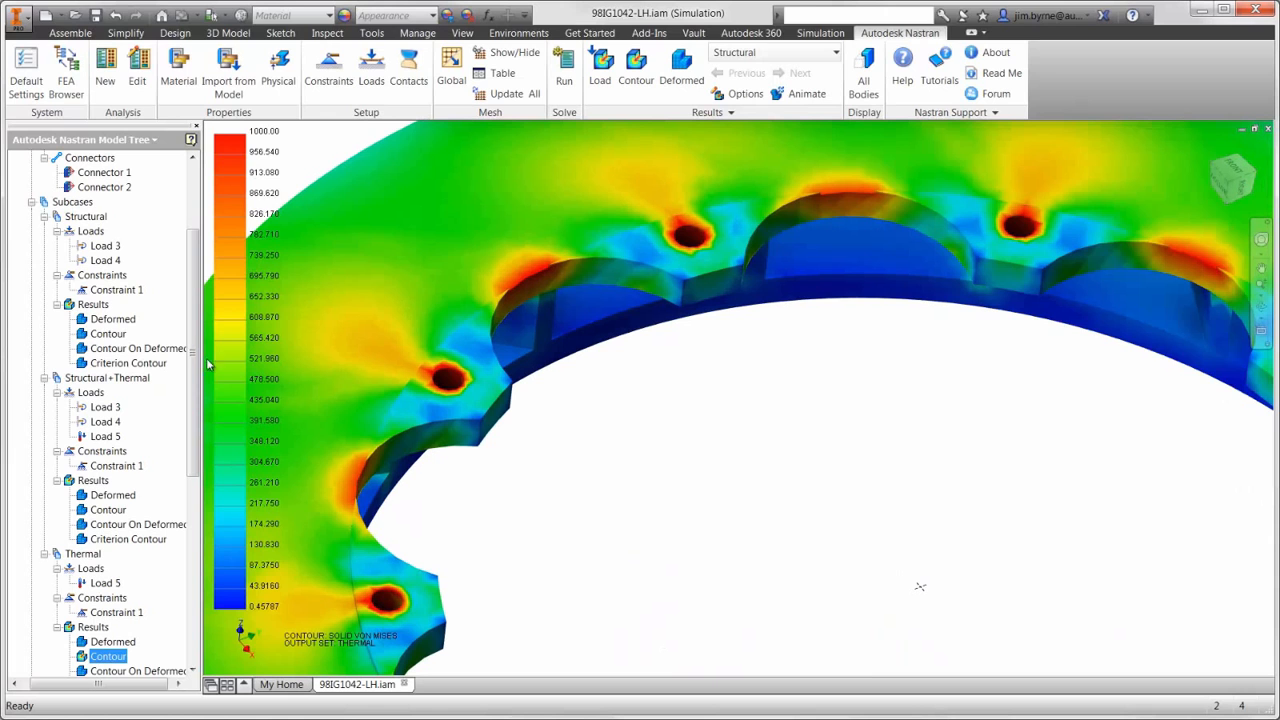
Display the Structural subcase's solid von Mises contour with its 2000 data maximum
right_click(108, 333)
left_click(132, 340)
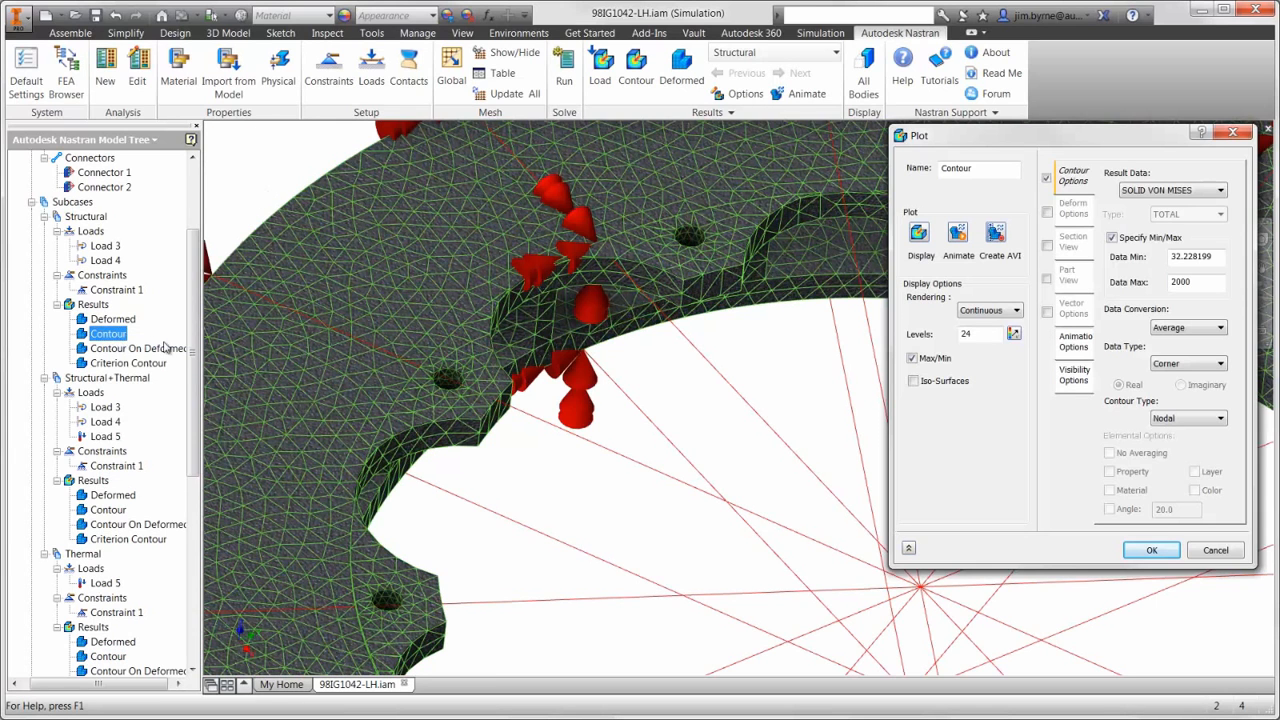
left_click(919, 234)
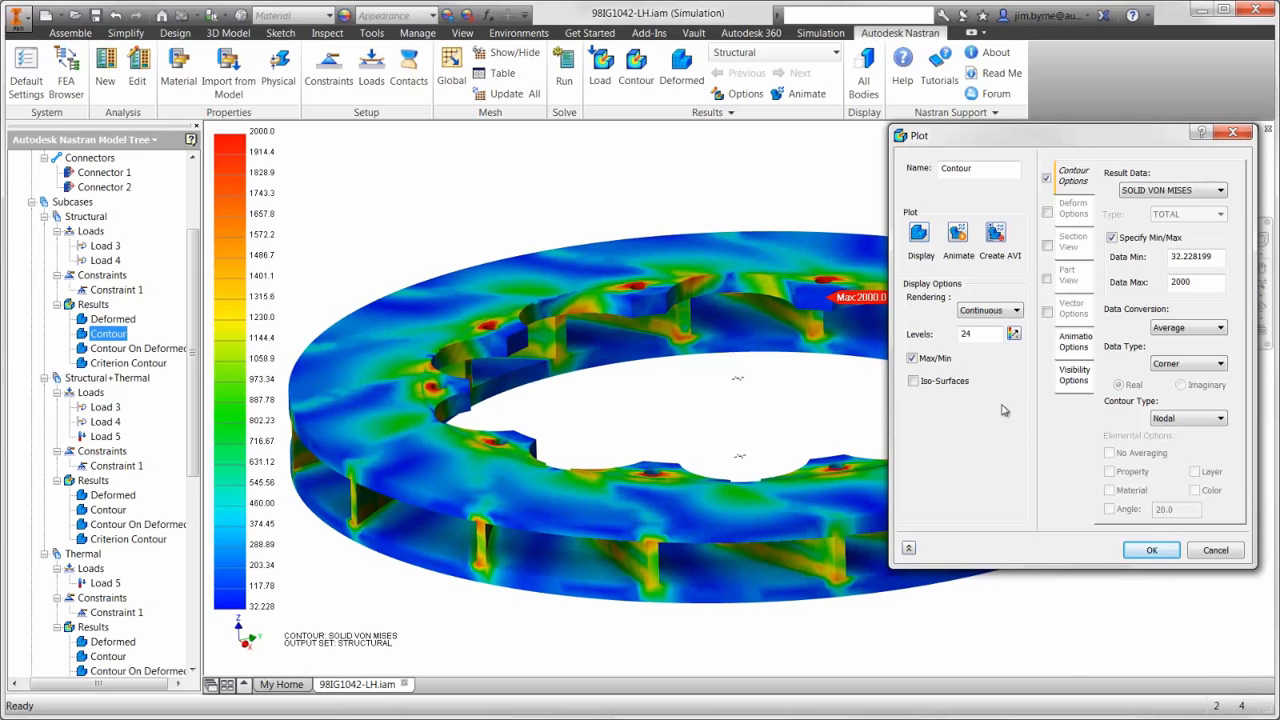
left_click(1151, 550)
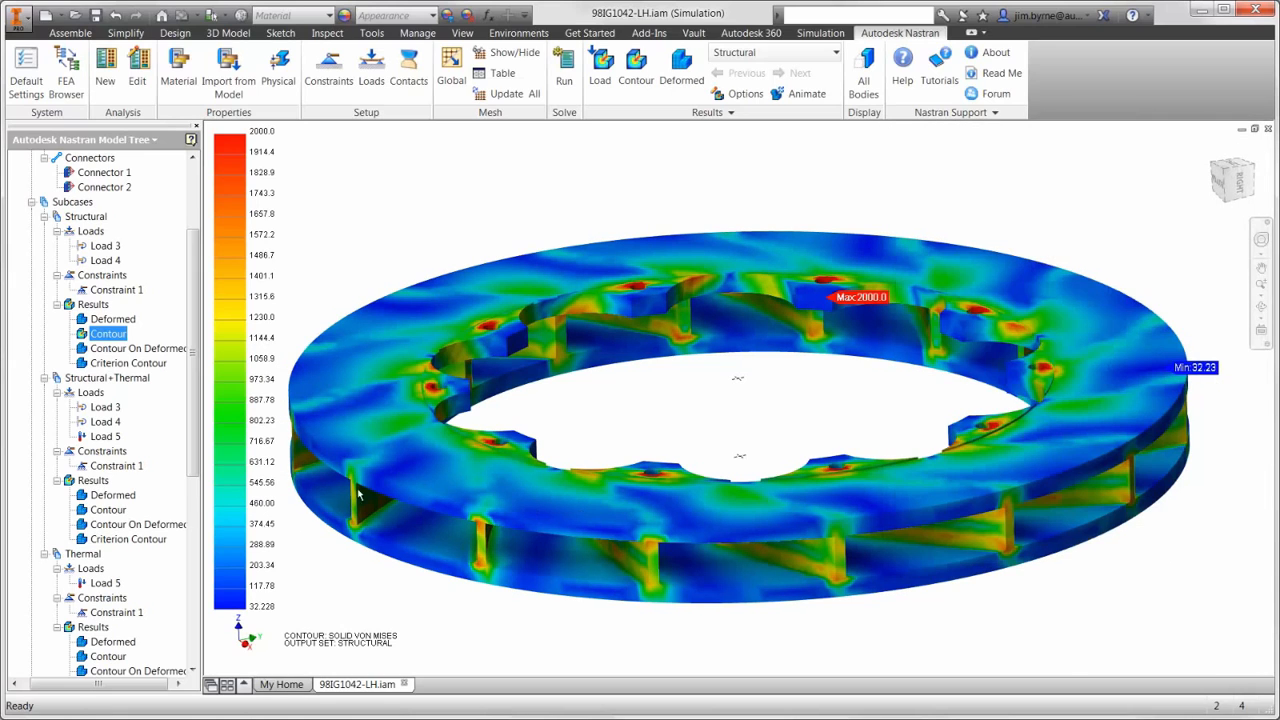
Set the Structural+Thermal subcase's contour plot to solid von Mises stress with a specified data maximum of 2000
right_click(110, 510)
left_click(122, 519)
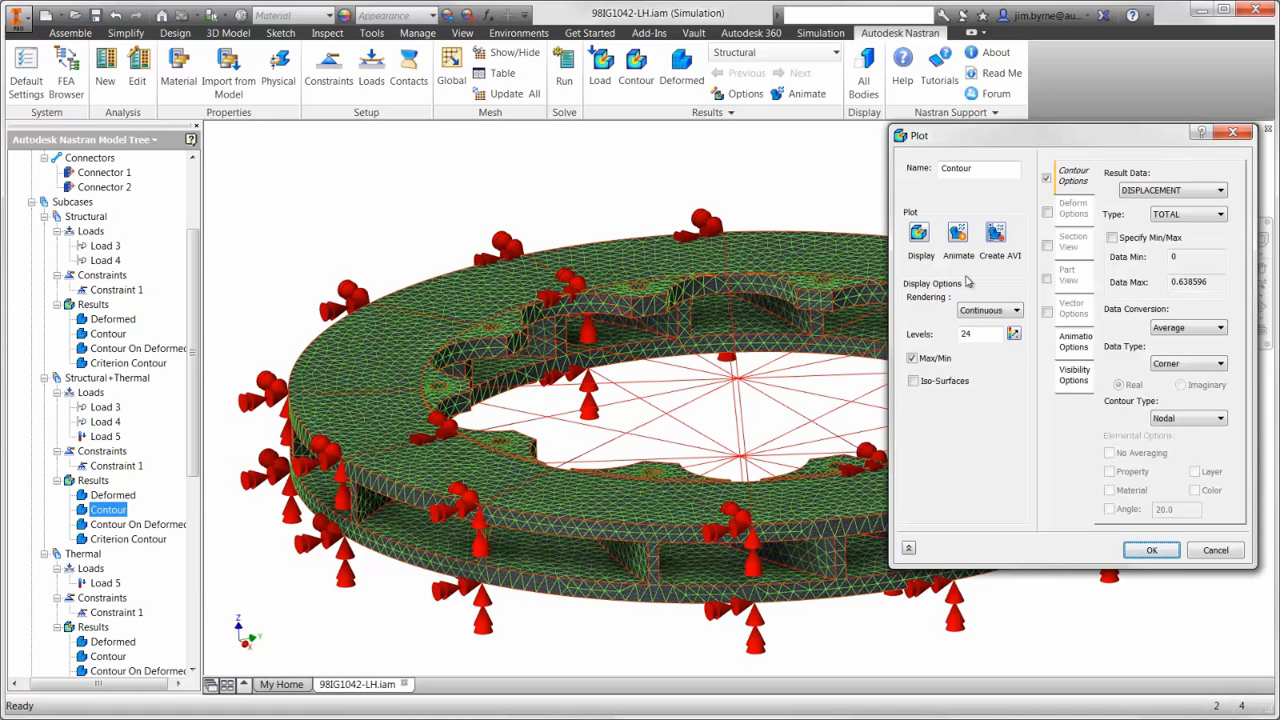
left_click(1172, 190)
left_click(1168, 450)
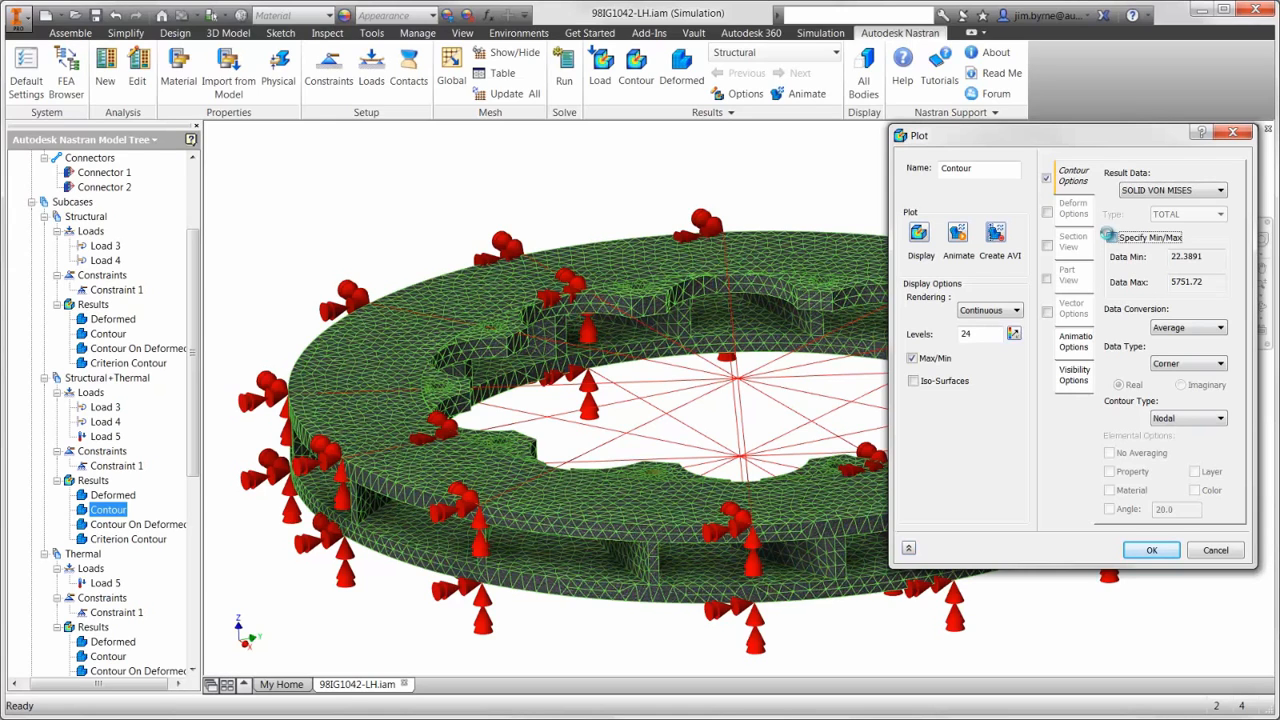
left_click(1111, 238)
double_click(1188, 281)
type("2000")
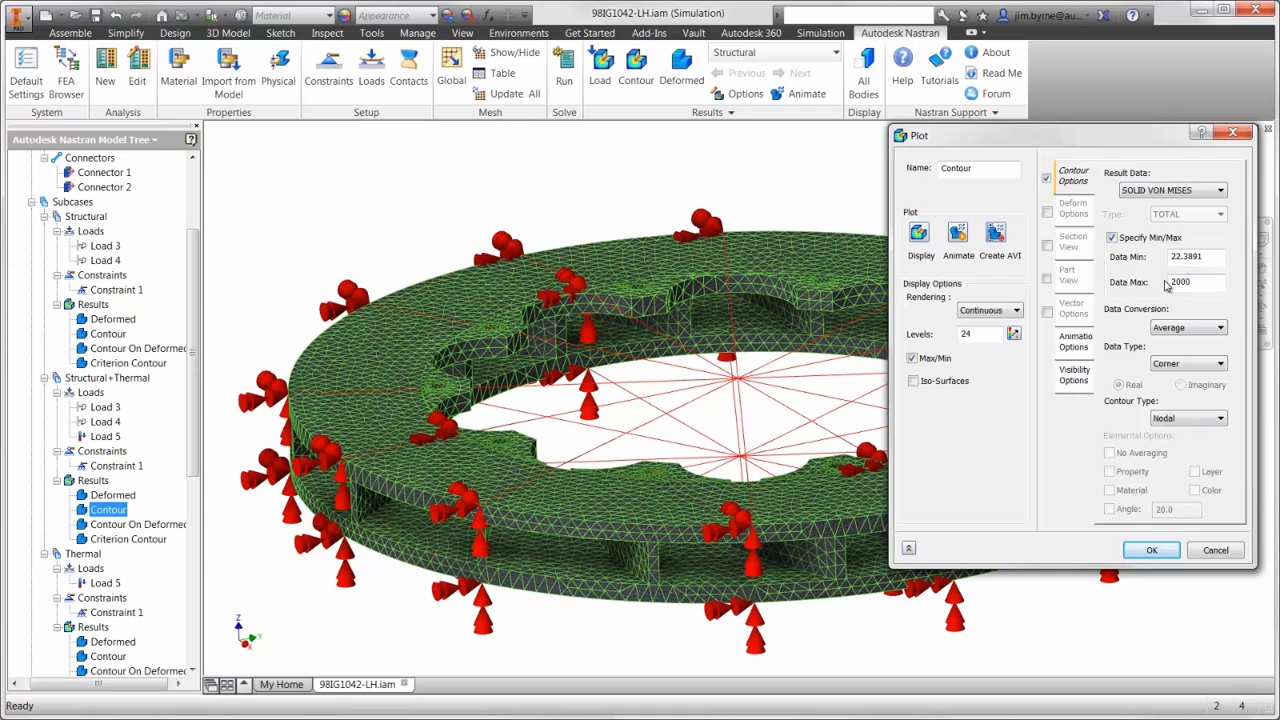
Hide all visibility items, display the Structural+Thermal stress contour, and save the plot settings
left_click(1076, 376)
left_click(1191, 379)
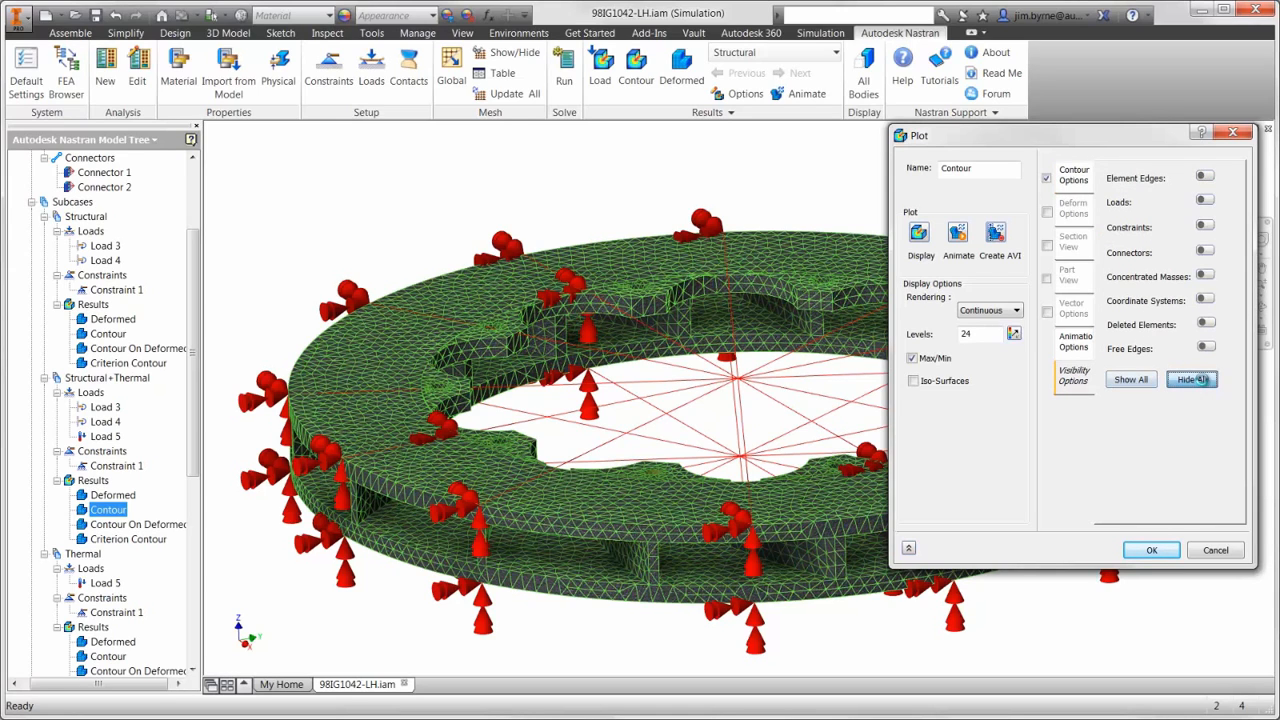
left_click(920, 234)
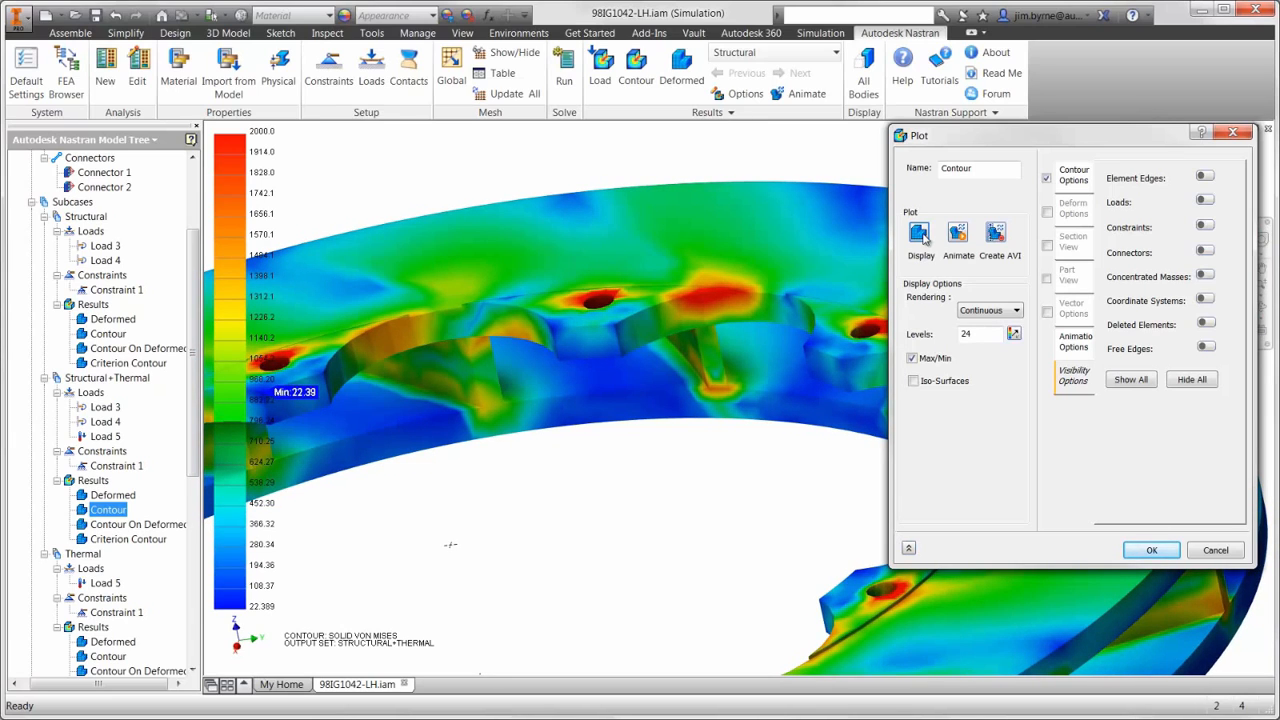
left_click(1147, 551)
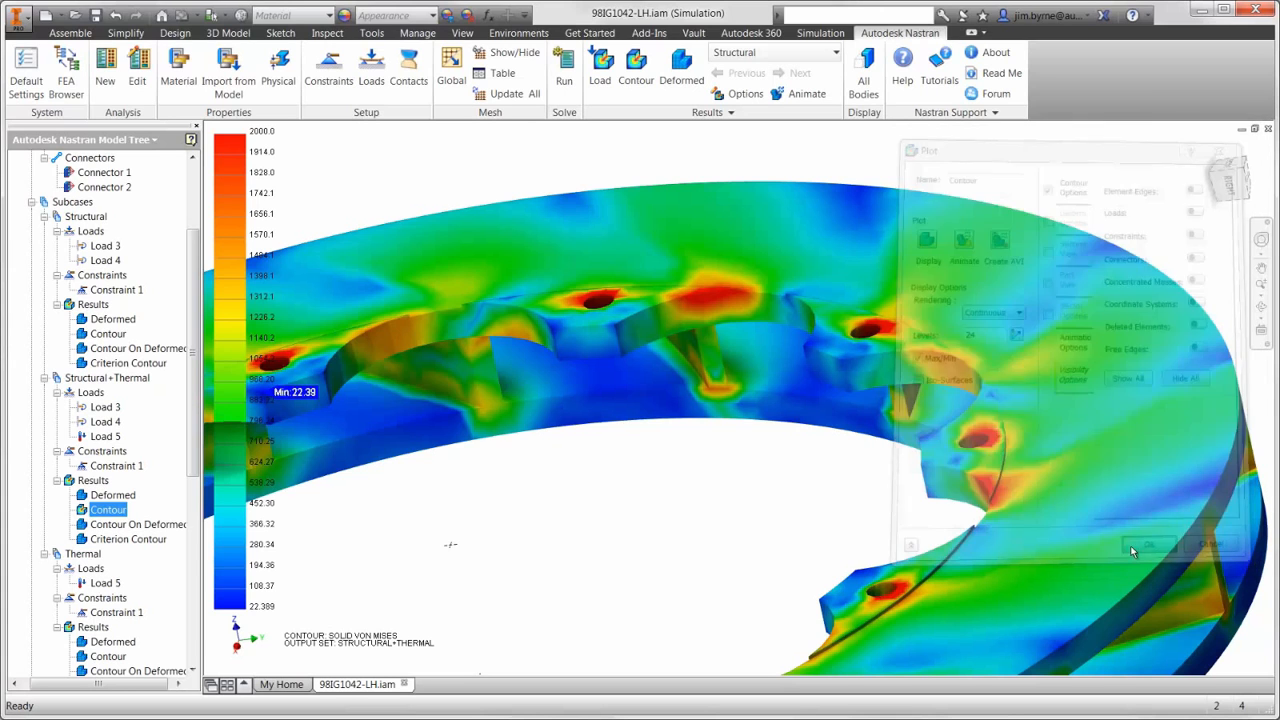
left_click(1211, 149)
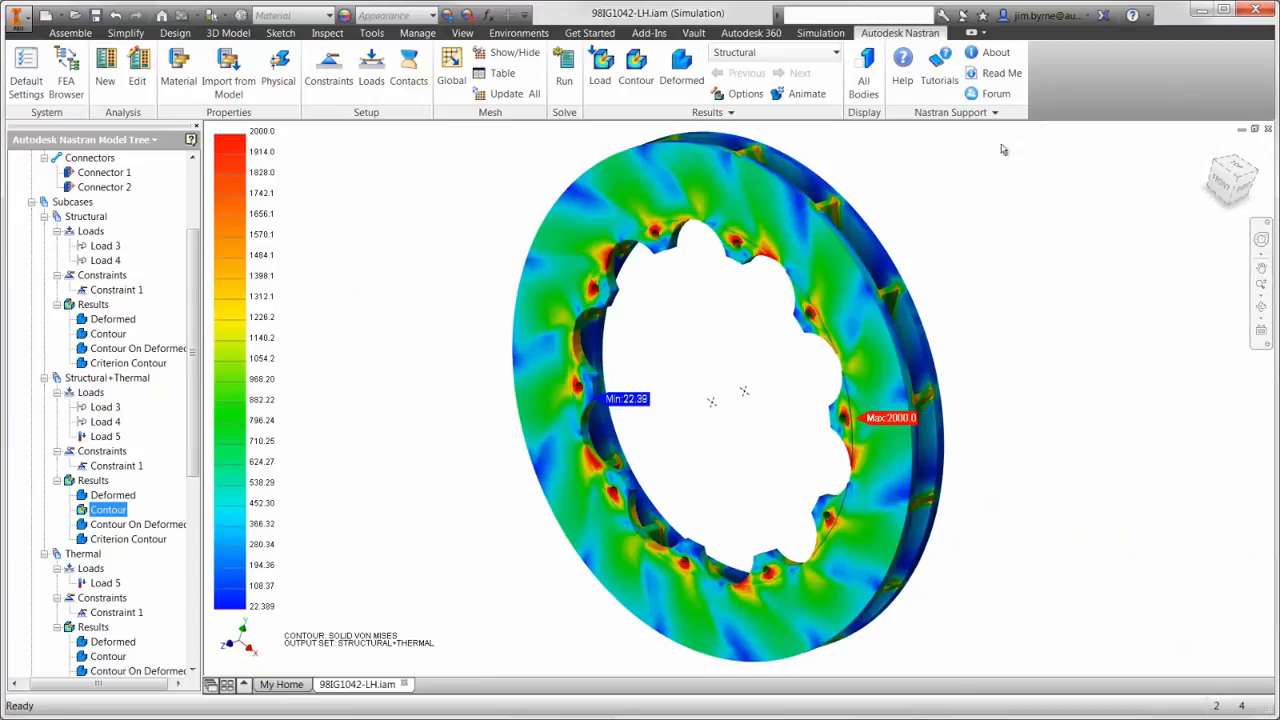
Activate the assembly's Master level of detail and open the brake disc part 09.5682.5464-LH for editing in its own window
left_click(66, 78)
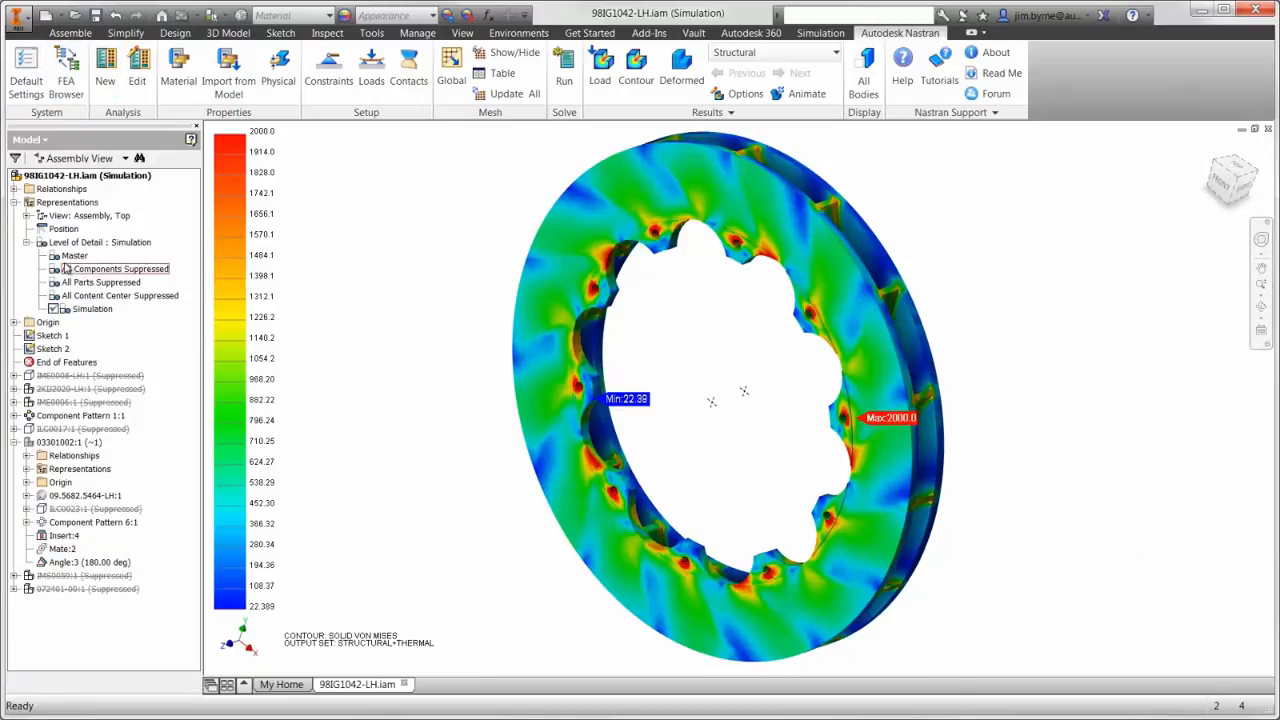
double_click(67, 256)
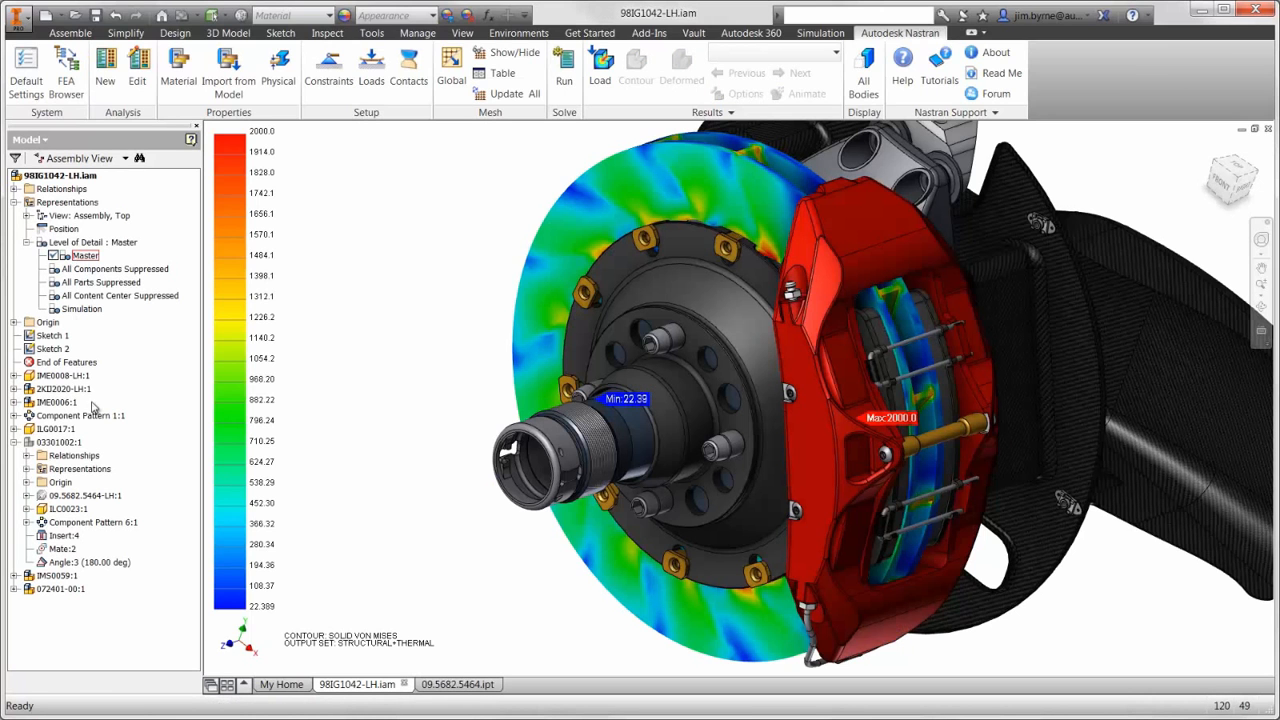
left_click(80, 495)
right_click(64, 497)
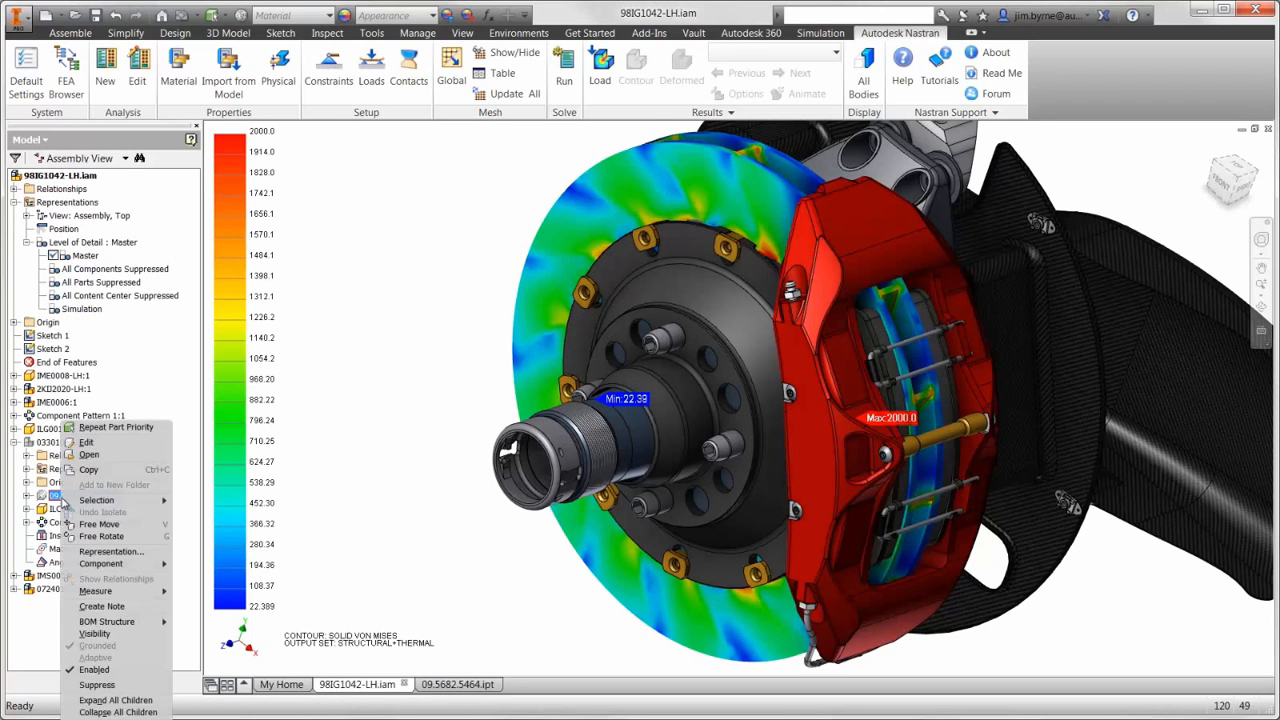
left_click(80, 456)
Set the vane pattern, Circular Pattern1, to 30 occurrences
double_click(70, 282)
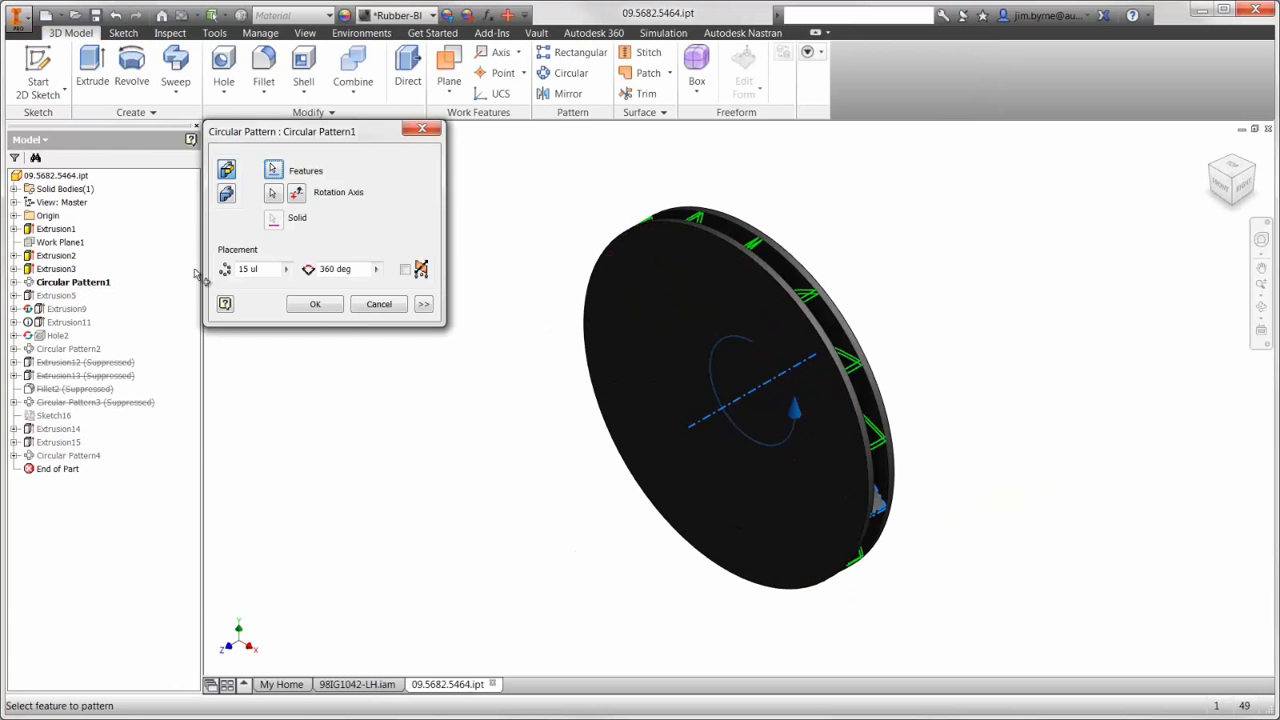
left_click_drag(258, 270, 230, 272)
type("30")
key("Return")
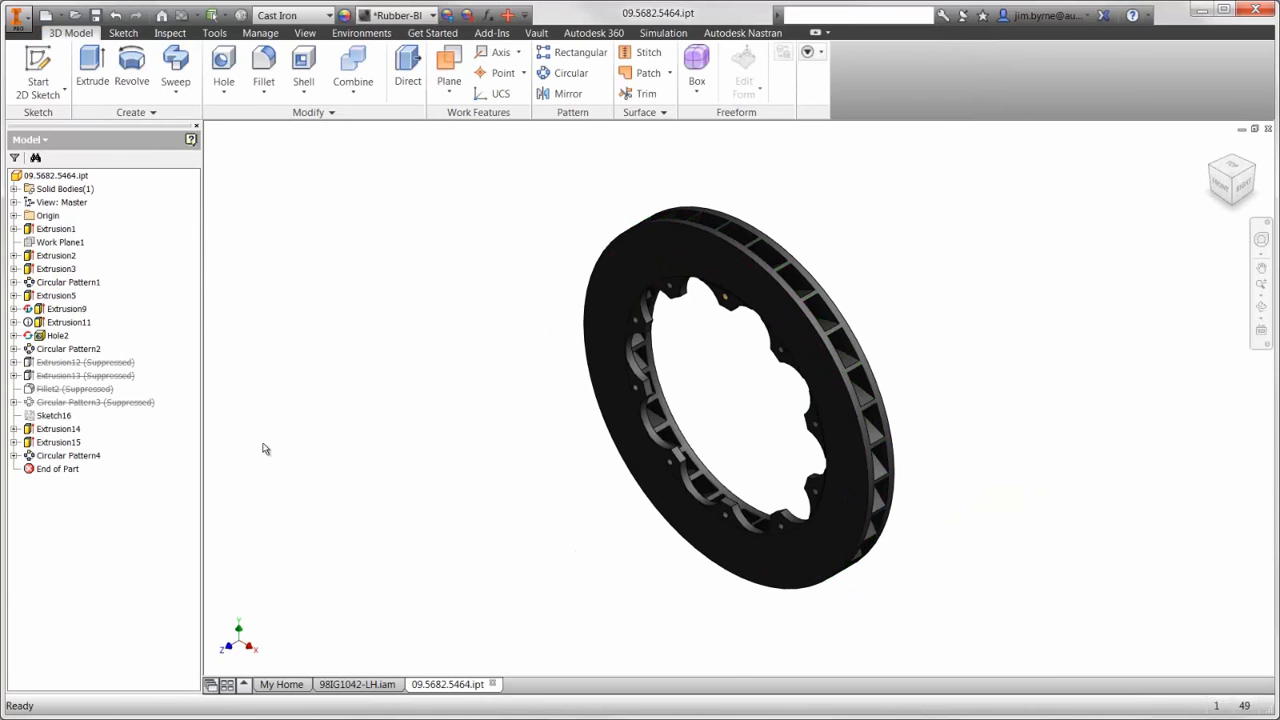
Return to the 98IG1042-LH assembly, activate its Simulation level of detail, and show the Nastran model tree
left_click(344, 688)
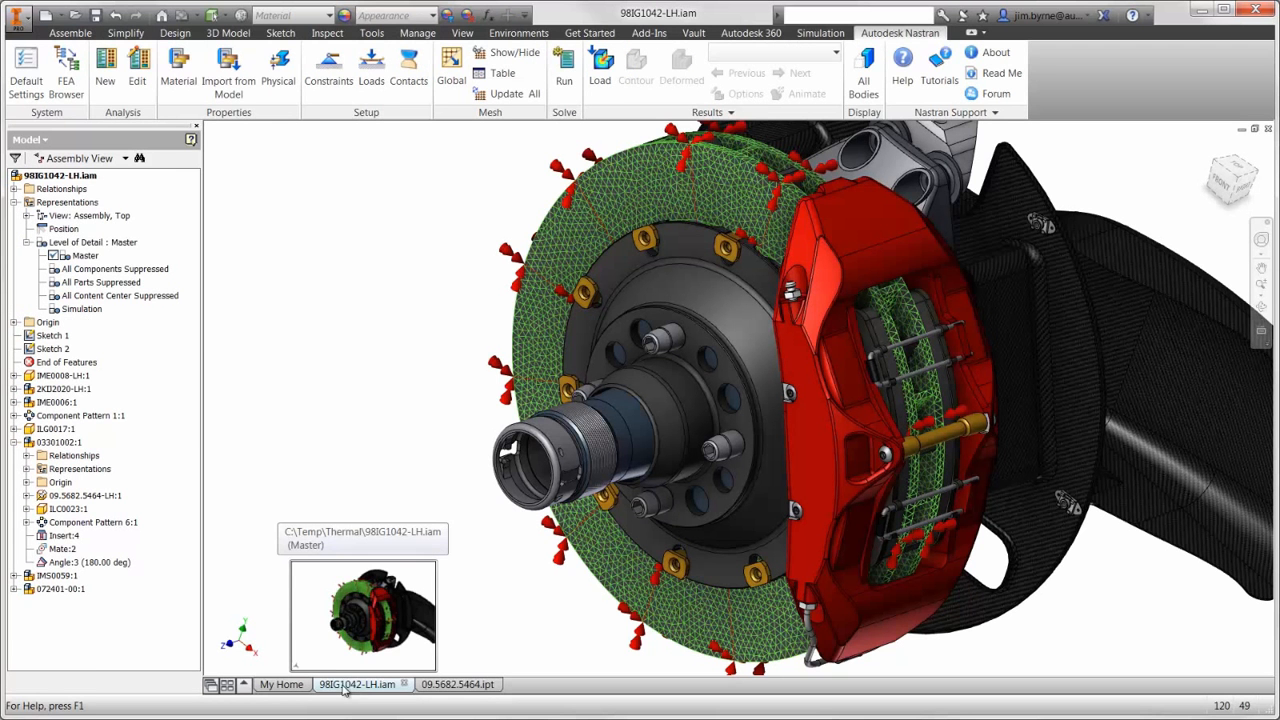
double_click(82, 309)
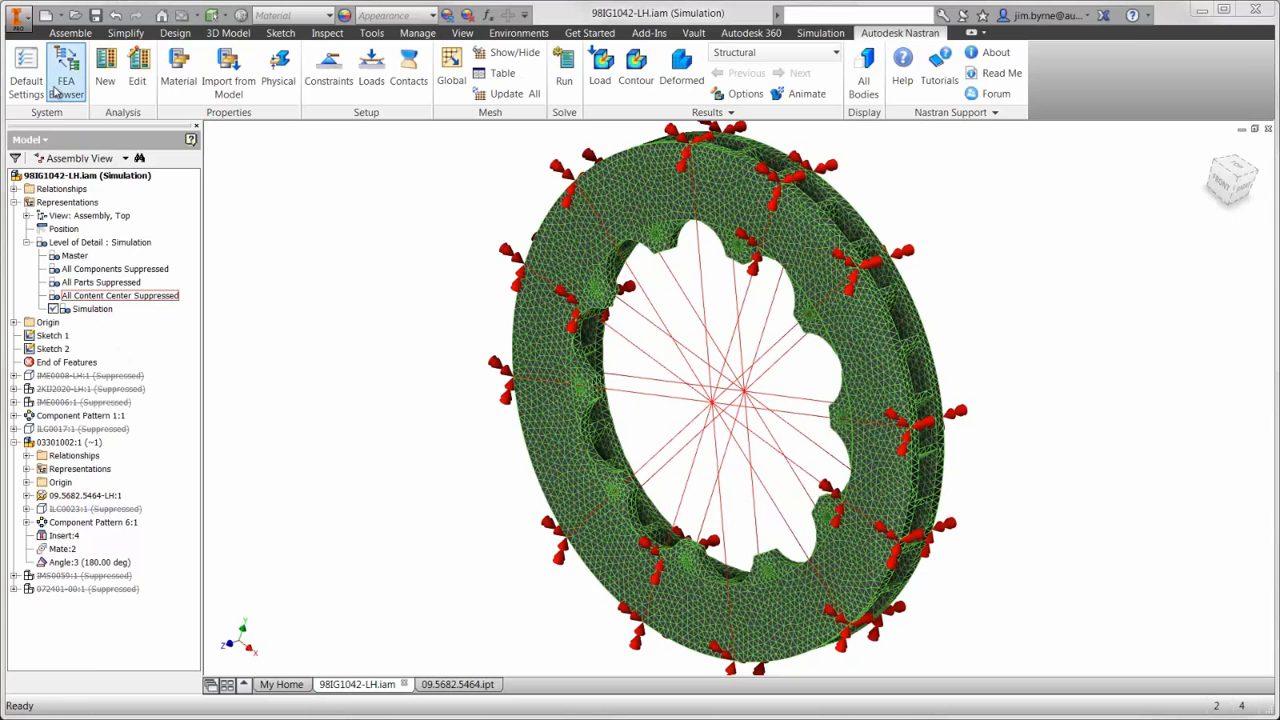
left_click(60, 88)
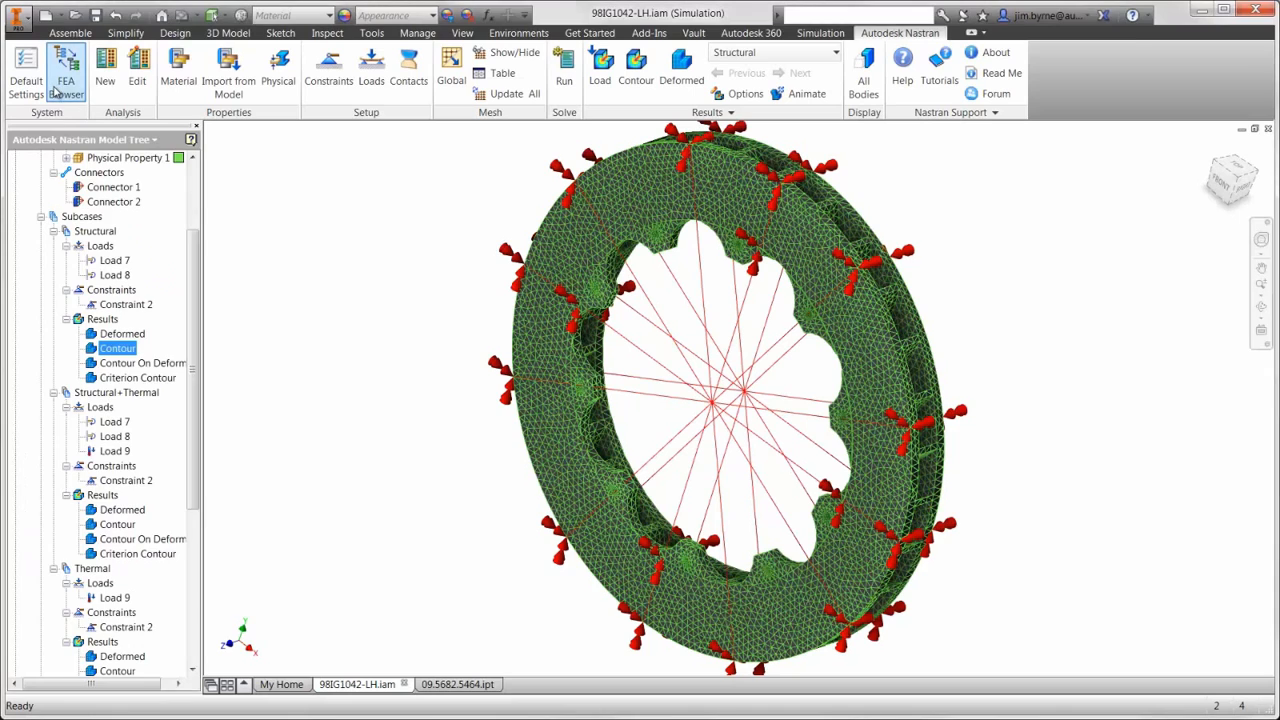
Display the modified disc's Structural+Thermal solid von Mises contour with its 2000 data maximum, and accept the plot settings
right_click(120, 524)
left_click(138, 529)
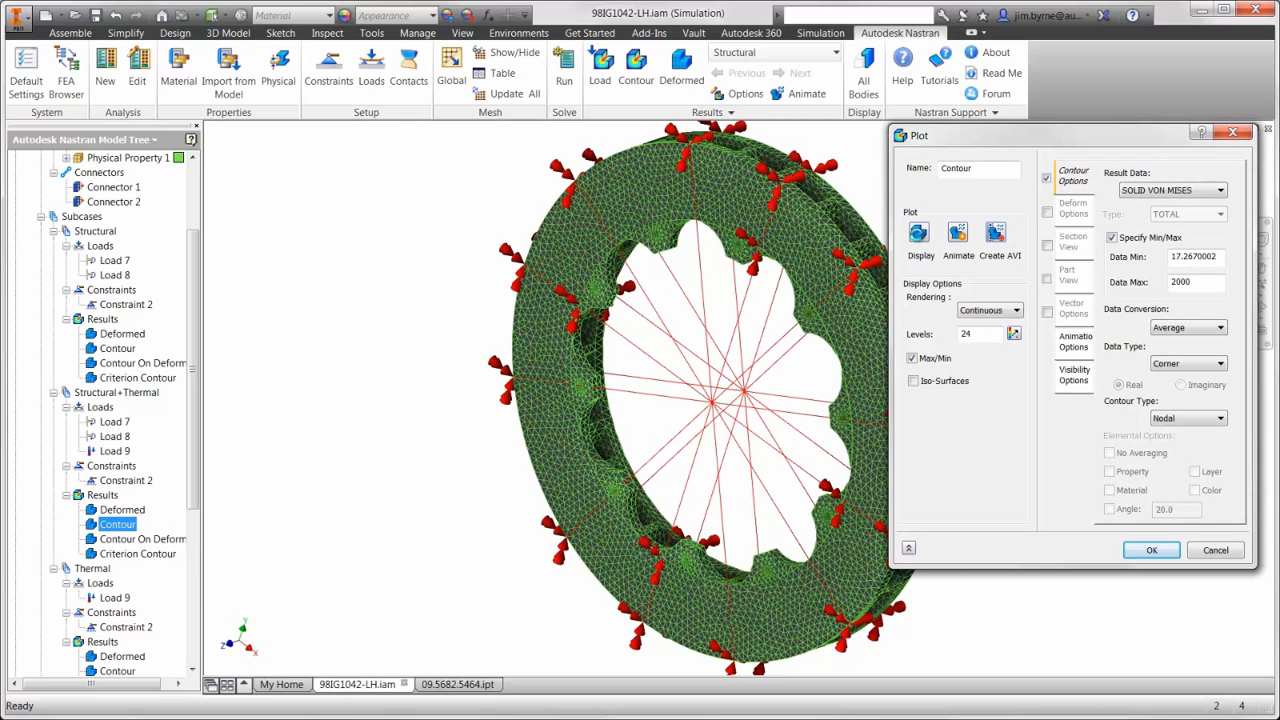
left_click(919, 236)
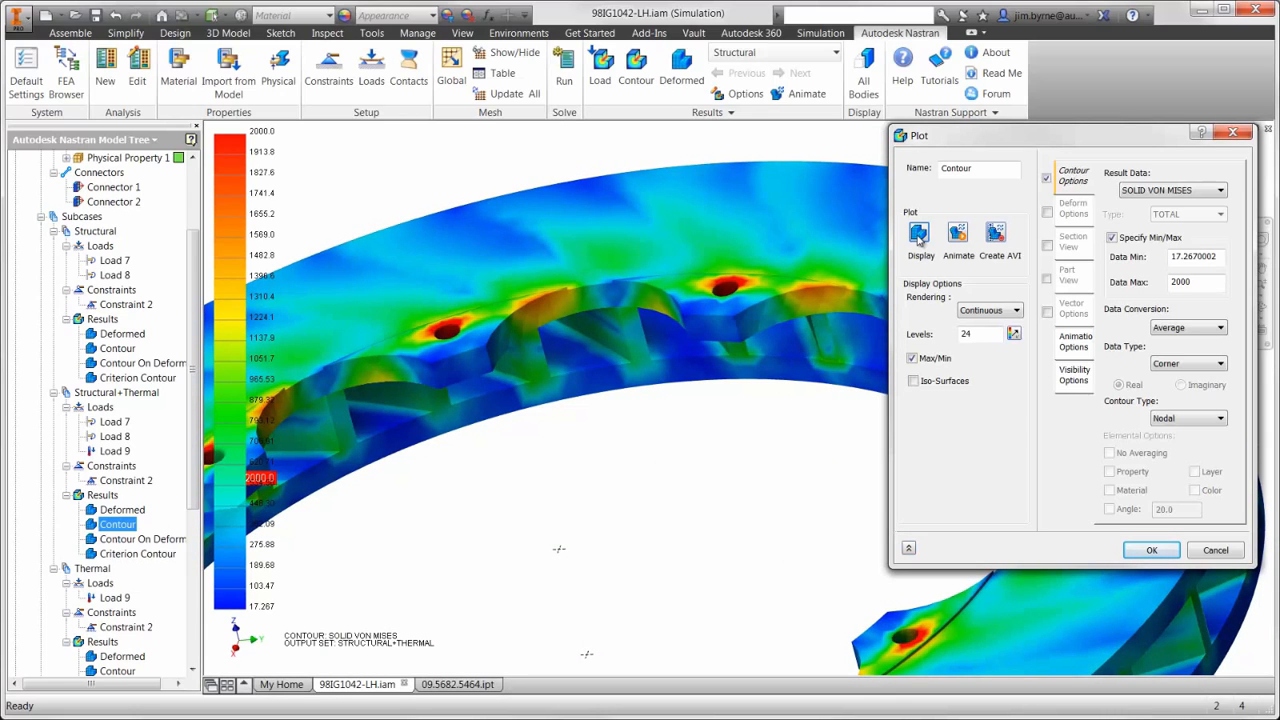
left_click(1152, 556)
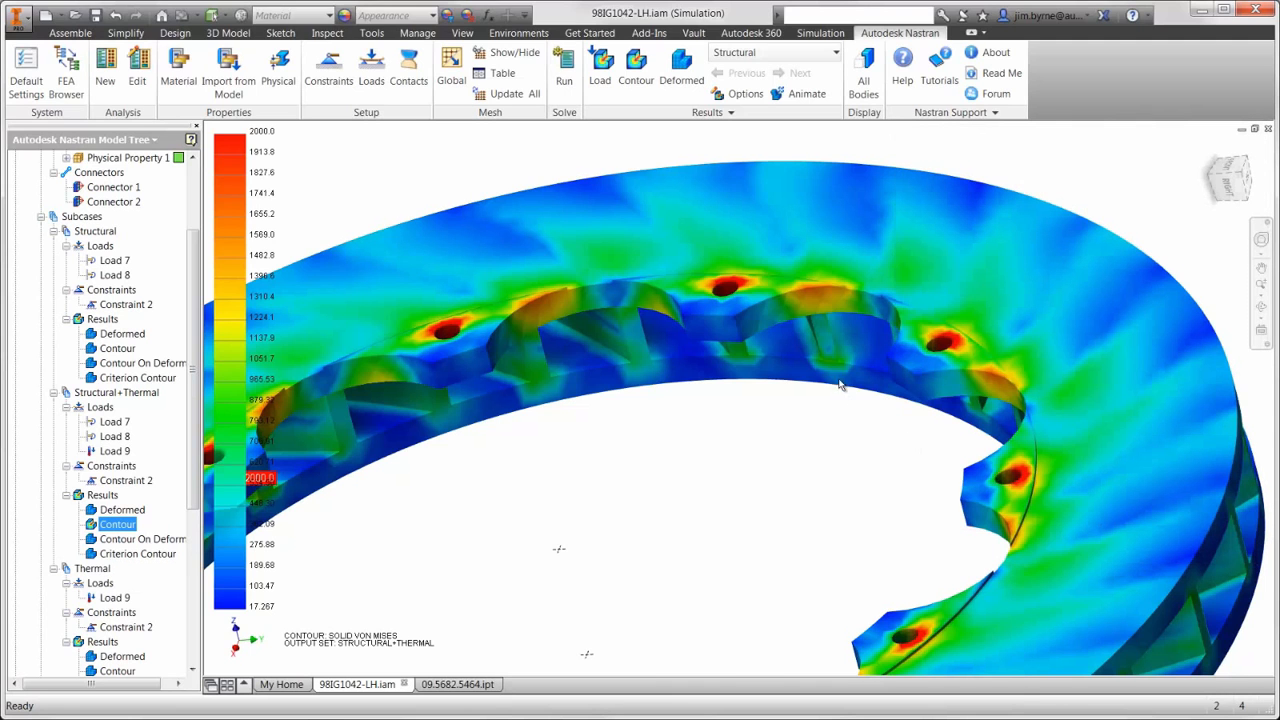
left_click(1208, 152)
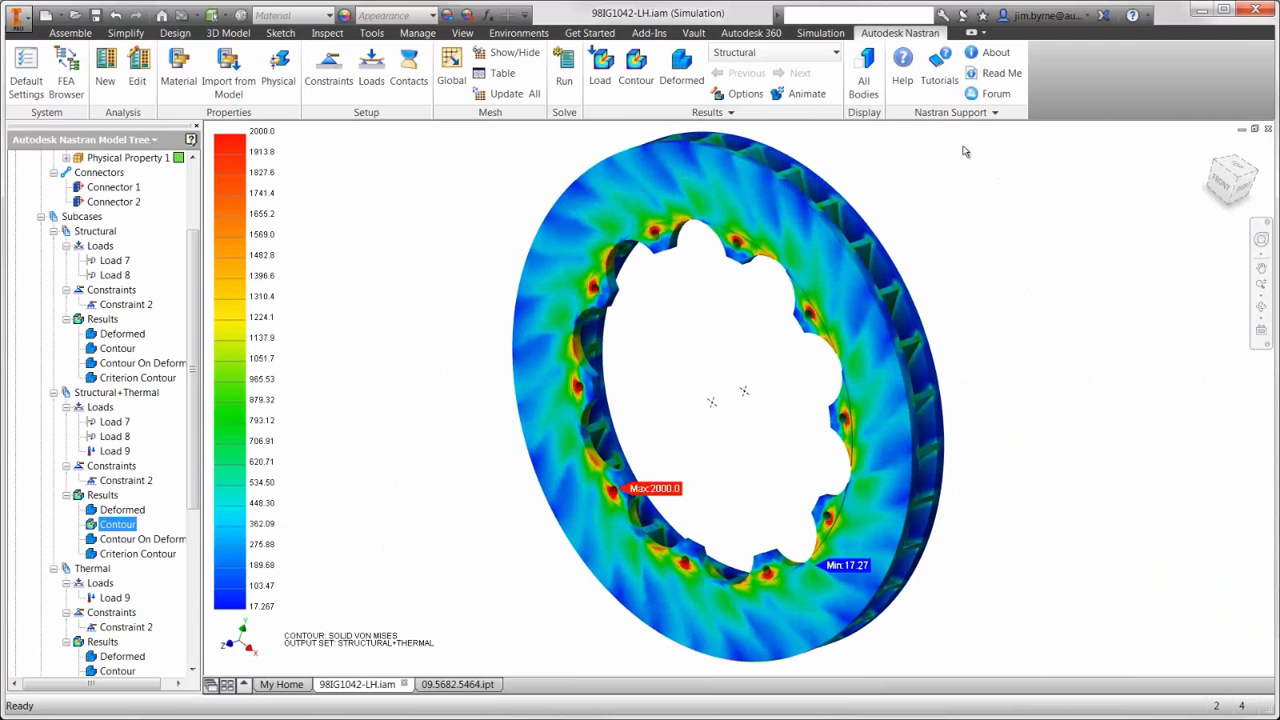
Activate the Master level of detail to show the stress contour within the full brake assembly
left_click(66, 76)
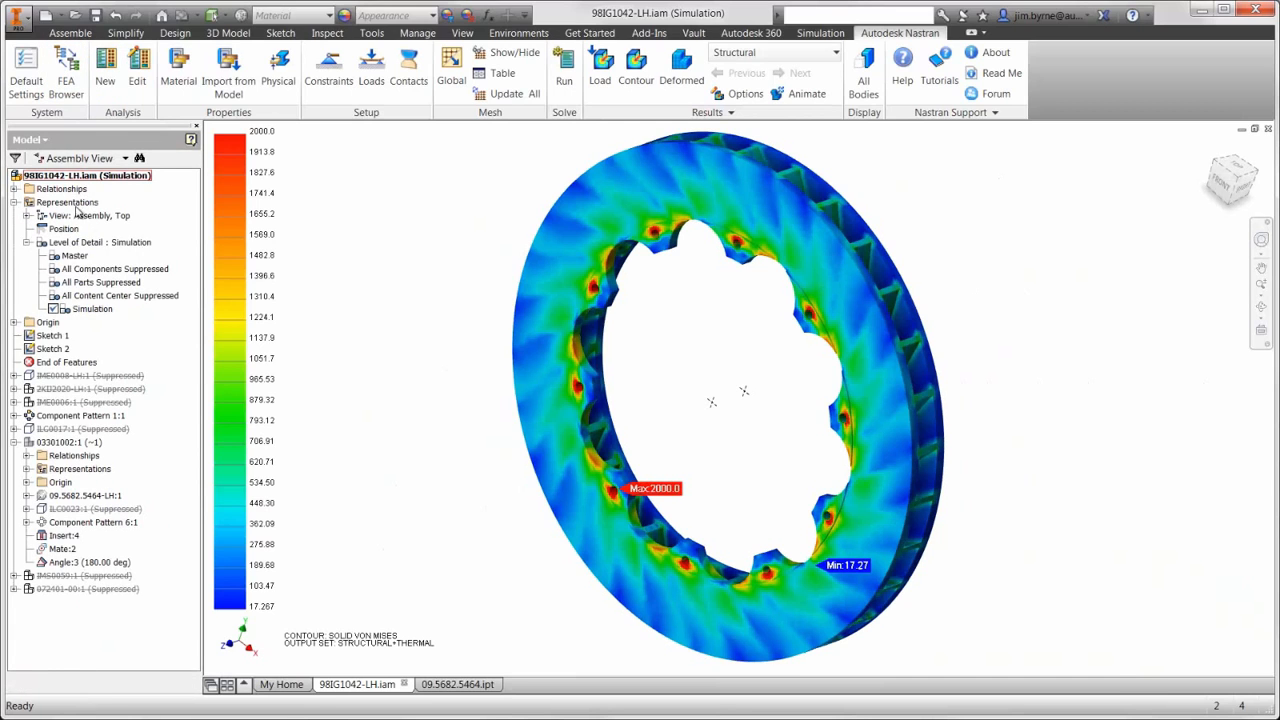
double_click(77, 256)
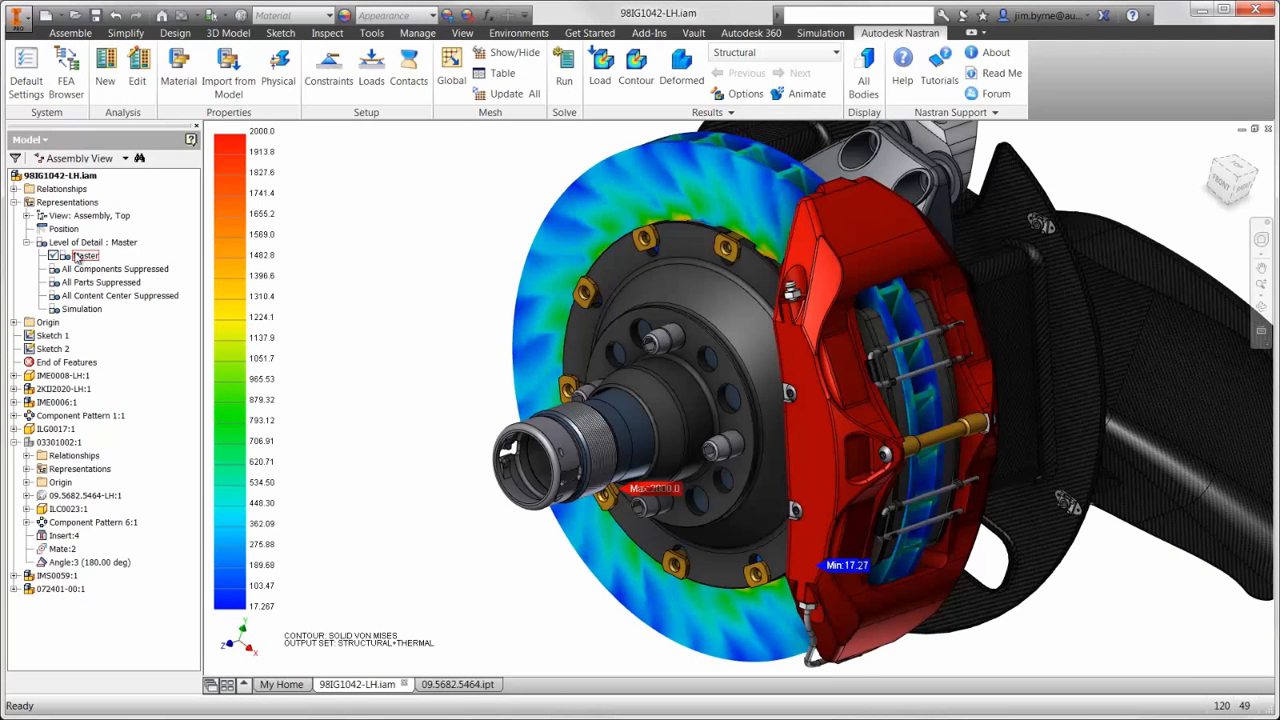